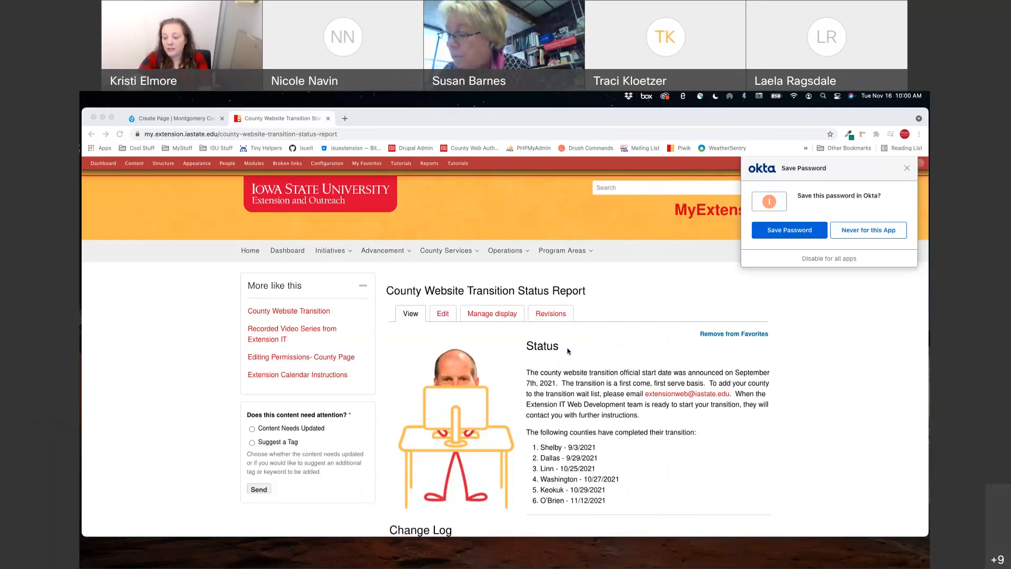
Step: Review the list of completed counties and the Change Log on the County Website Transition Status Report page
scroll(567, 350, down, 3)
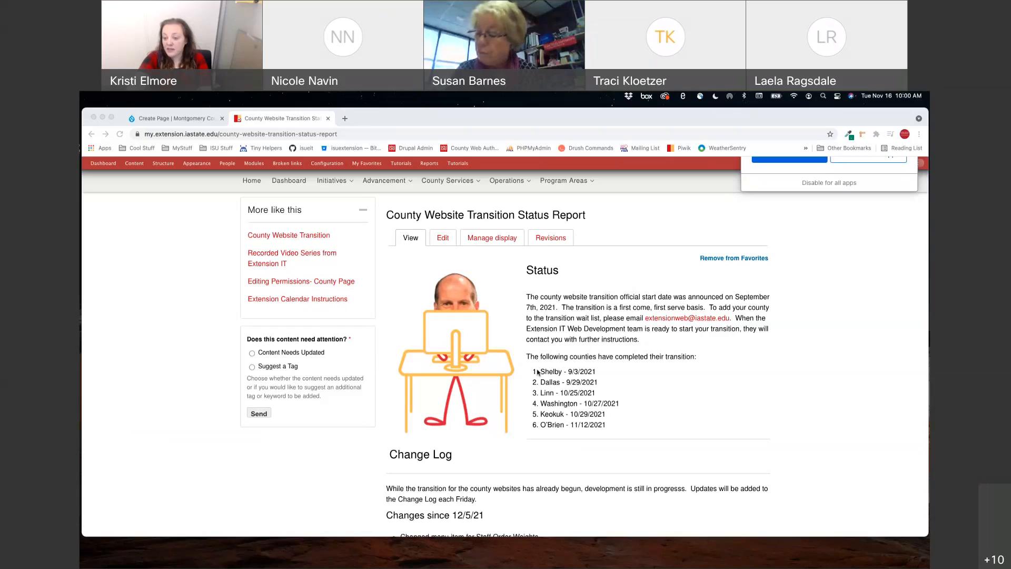
click(620, 424)
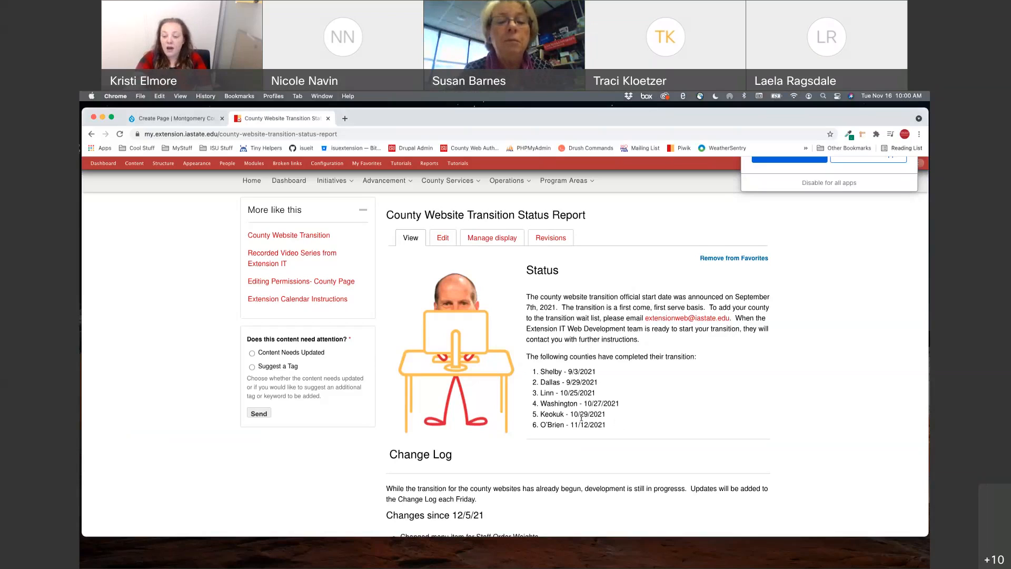
scroll(581, 416, down, 5)
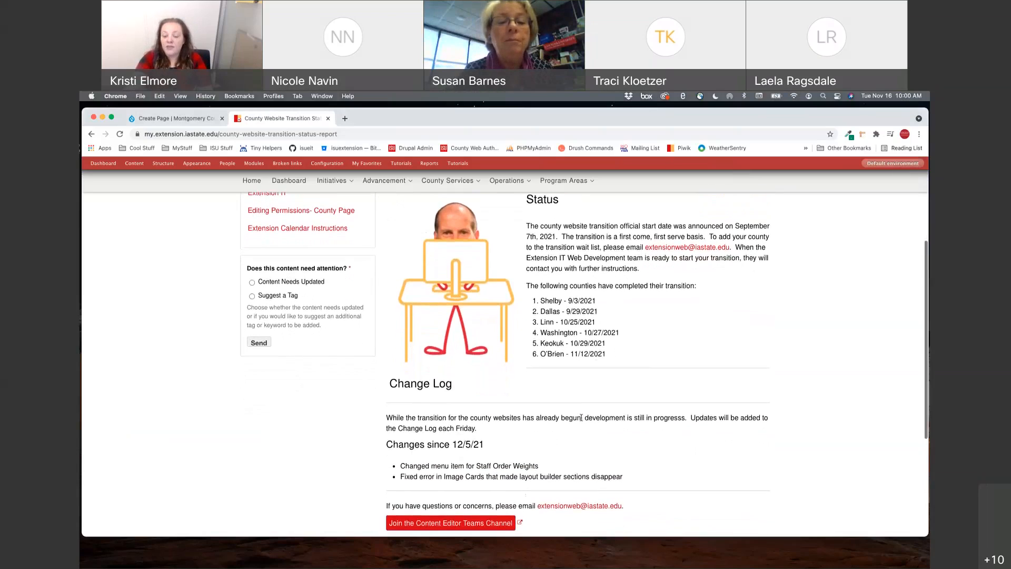
drag(378, 360, 640, 450)
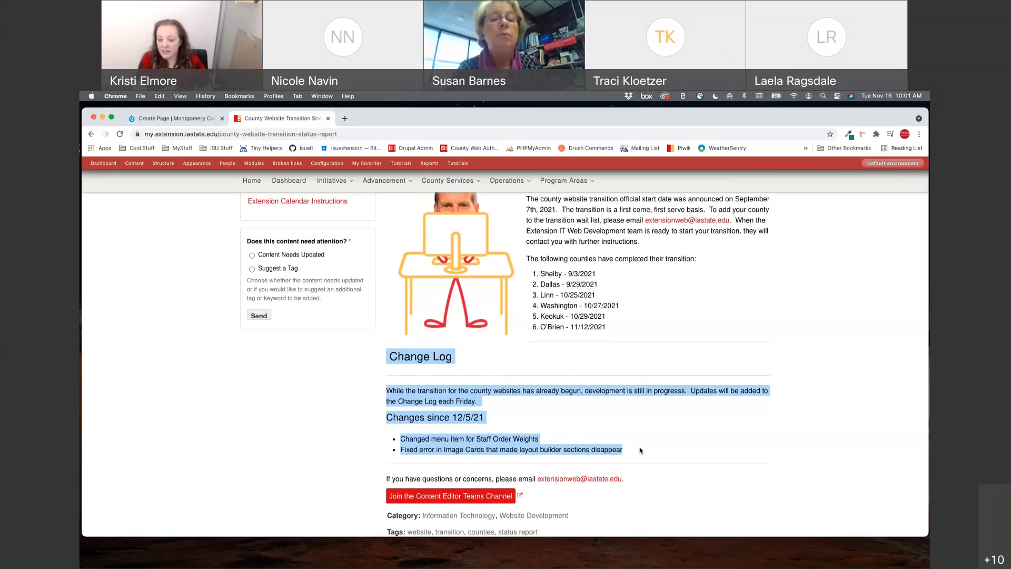
drag(626, 451, 359, 420)
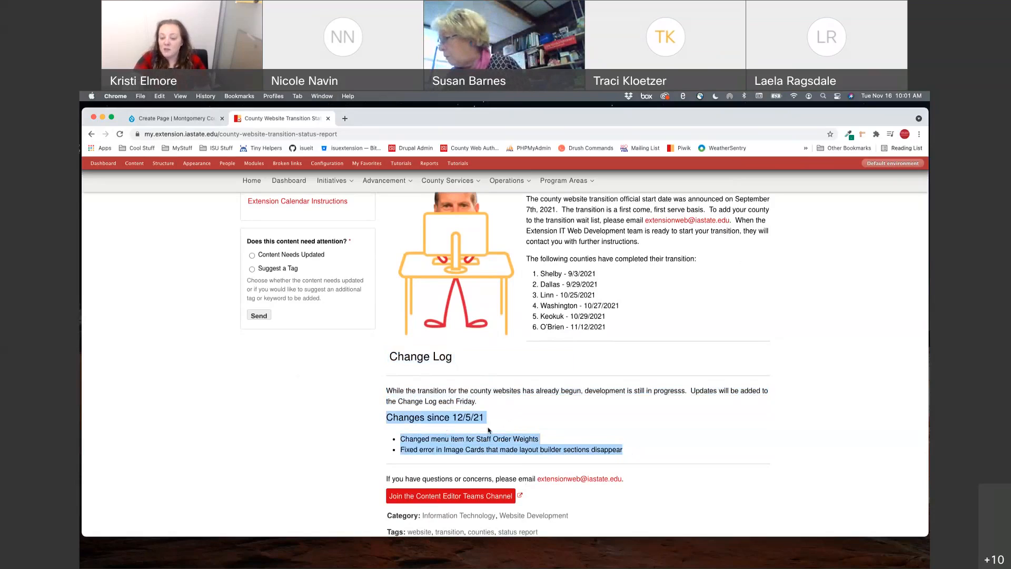
click(636, 451)
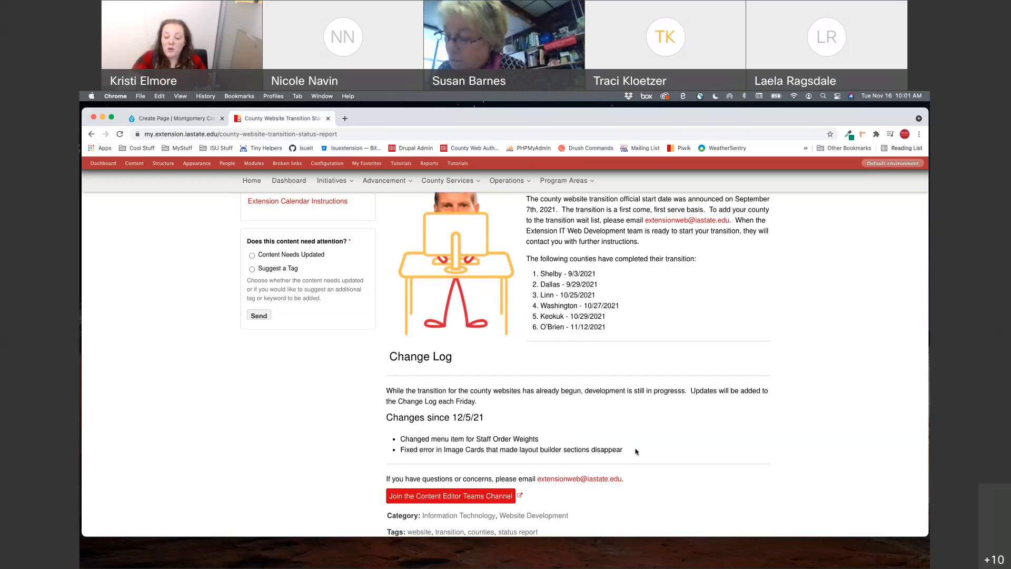
drag(592, 535, 592, 561)
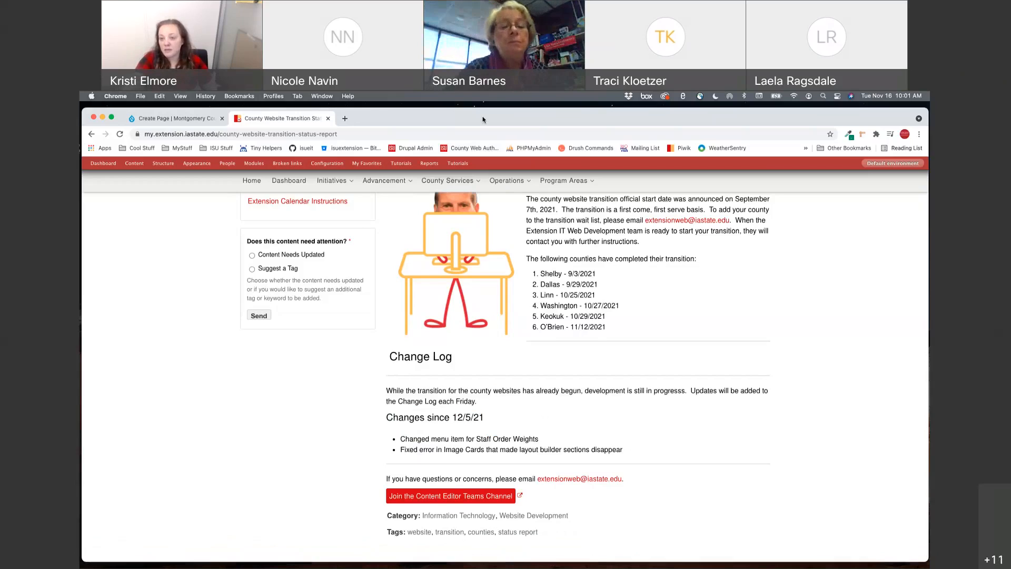
mouse_move(242, 166)
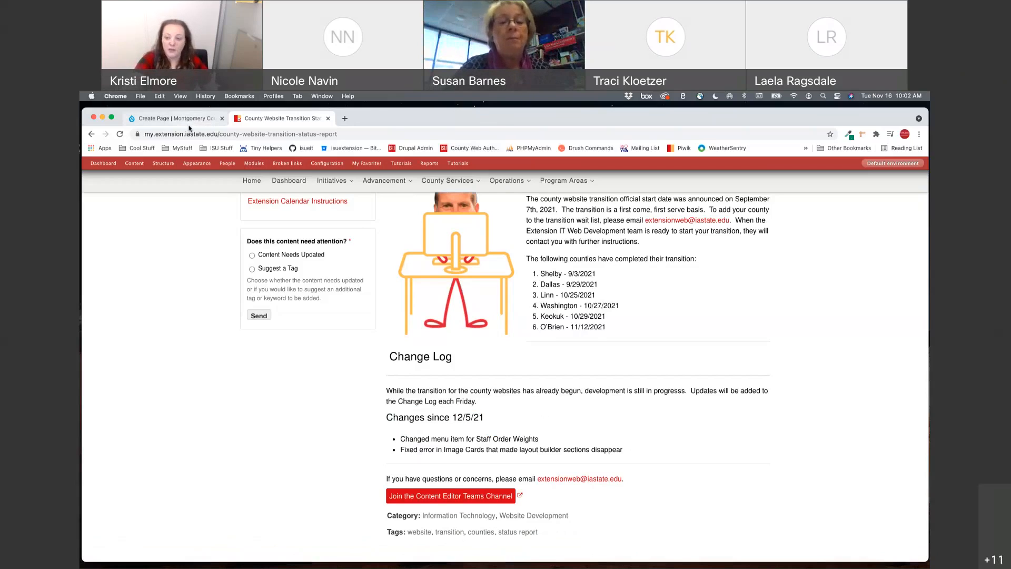
mouse_move(189, 127)
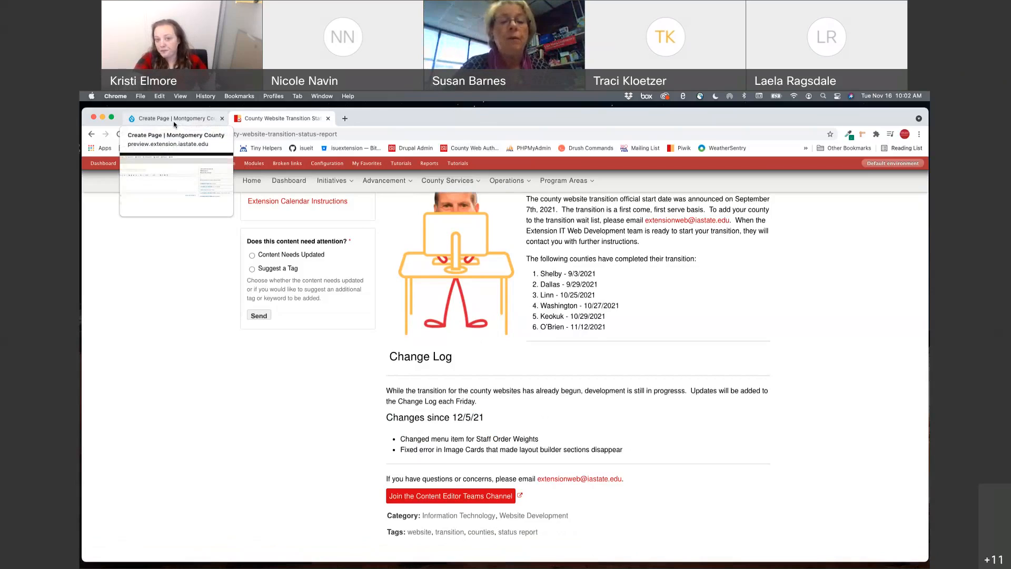
click(236, 133)
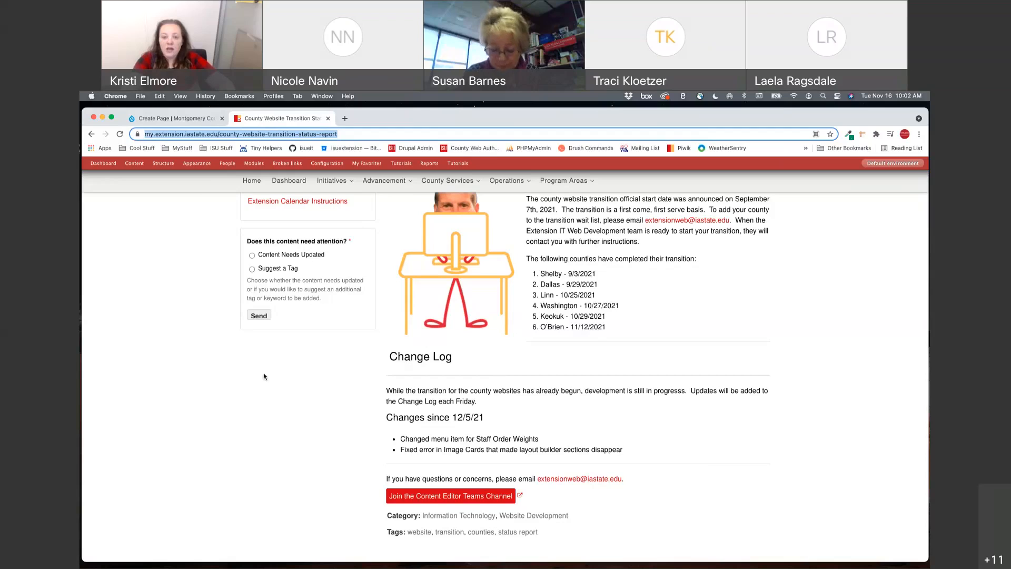
Step: Switch to the Montgomery County Create Page form and open the media library from the Body editor
click(186, 119)
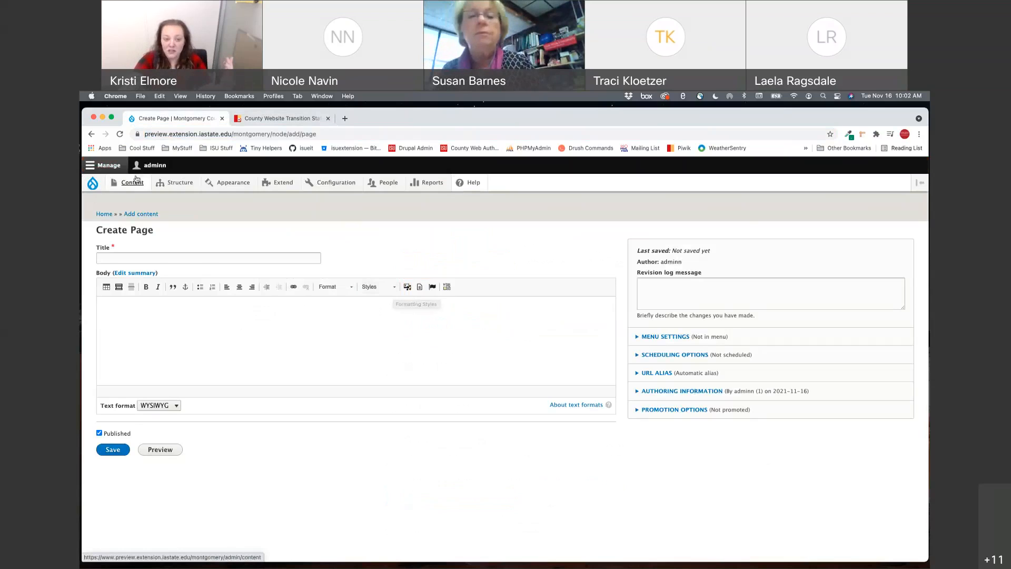
mouse_move(139, 197)
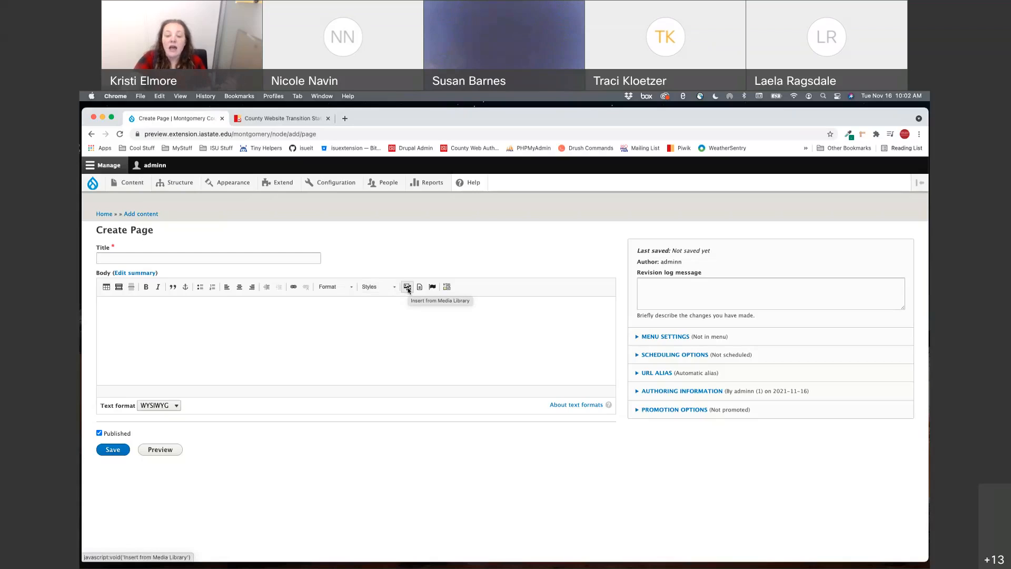
click(407, 287)
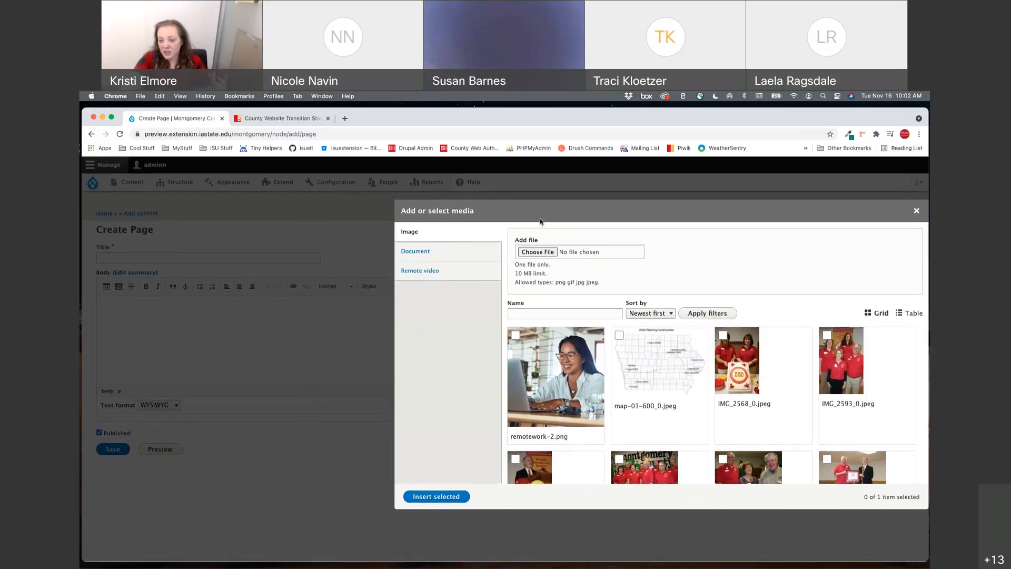
drag(540, 212, 429, 211)
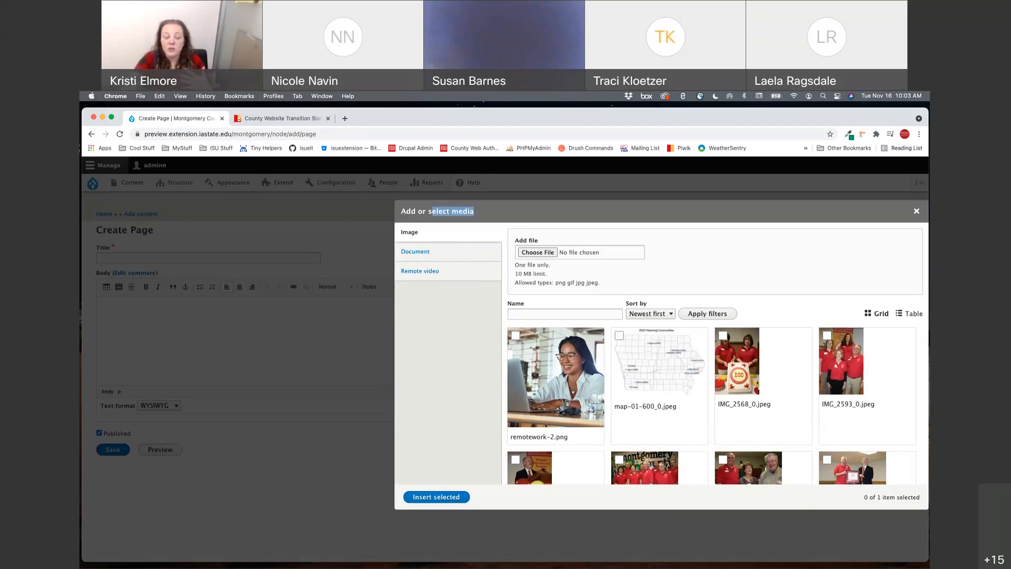
Step: View the Document and Remote video media types in the media library, and return to the Image type
click(430, 251)
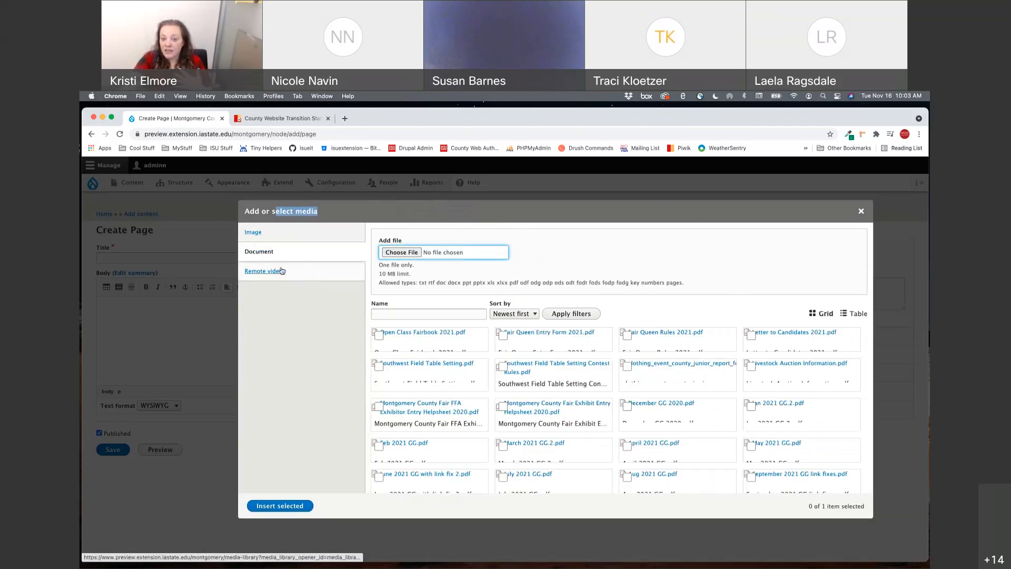
click(283, 269)
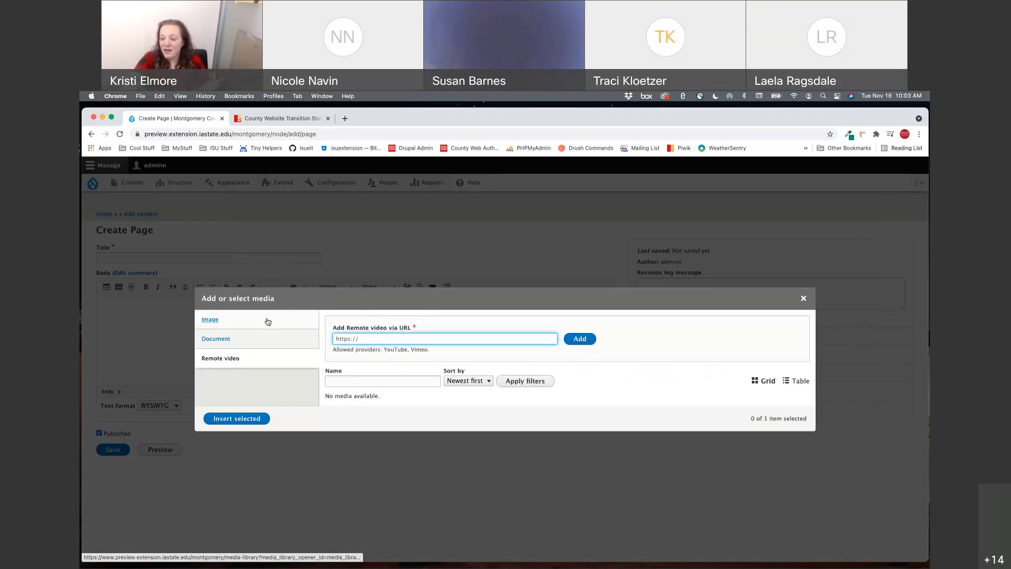
click(268, 322)
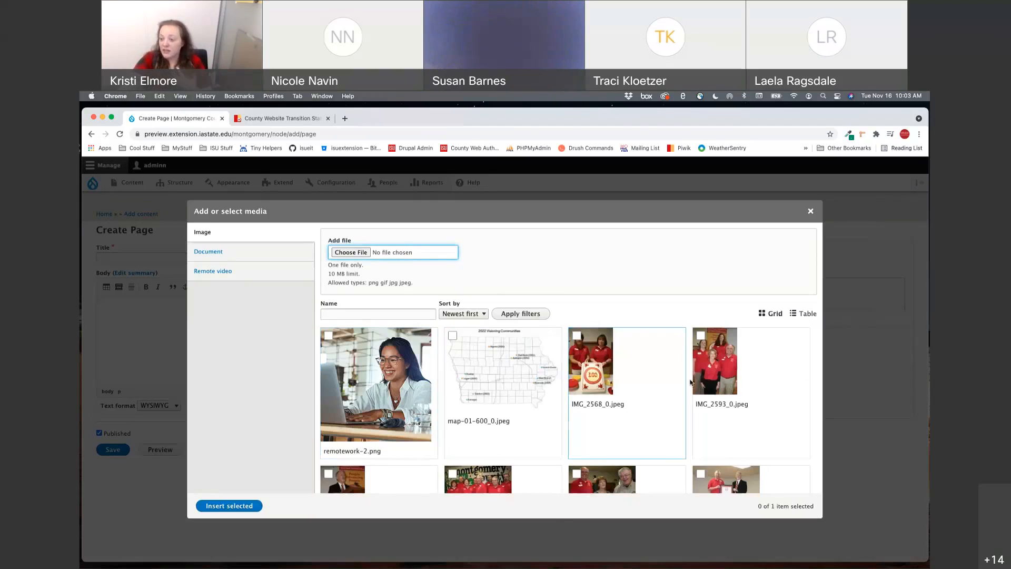
Step: Look through all the image thumbnails in the media library's grid
scroll(690, 383, down, 1)
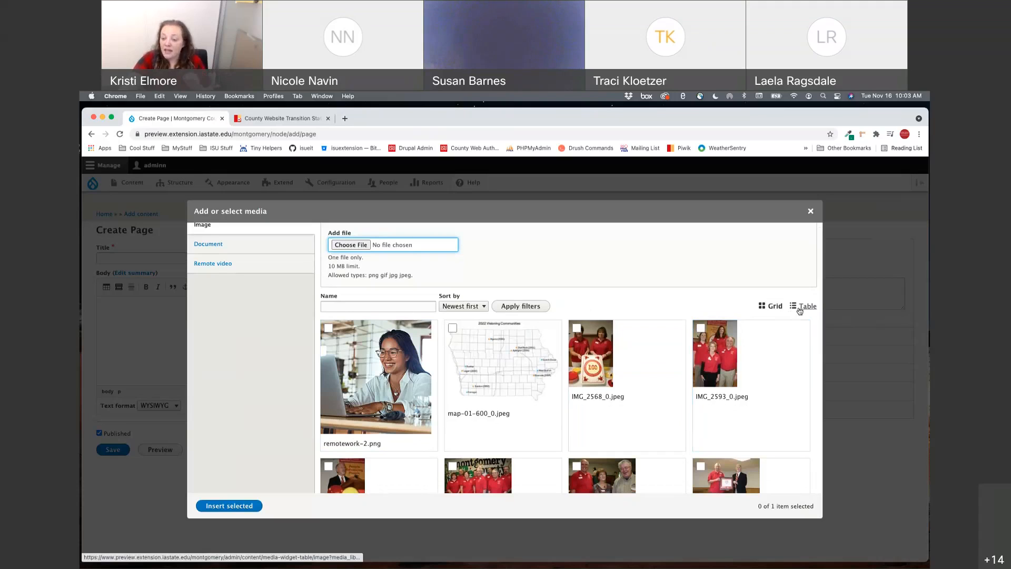
scroll(663, 389, down, 1)
scroll(663, 389, down, 10)
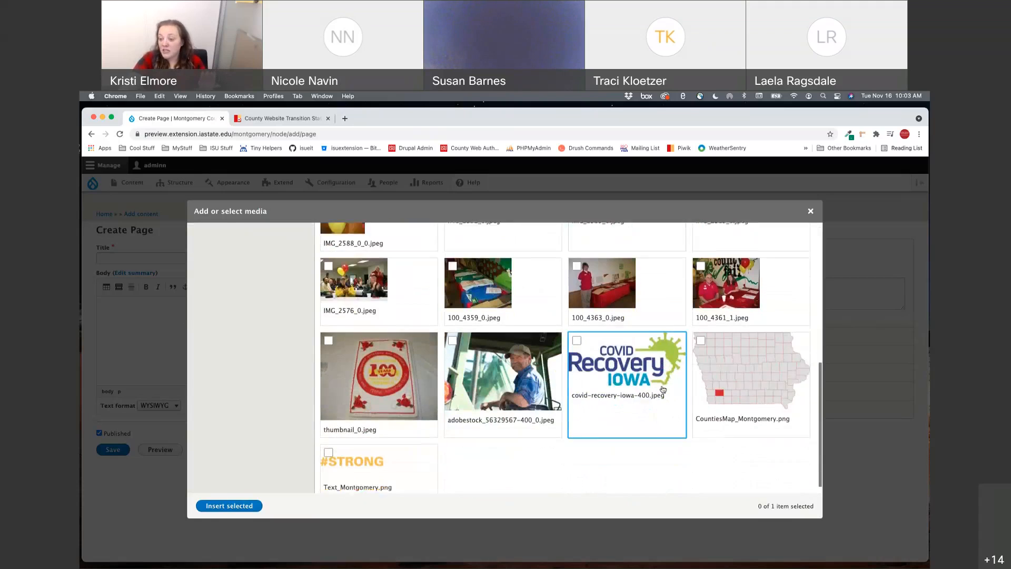
scroll(663, 389, up, 9)
scroll(663, 389, up, 4)
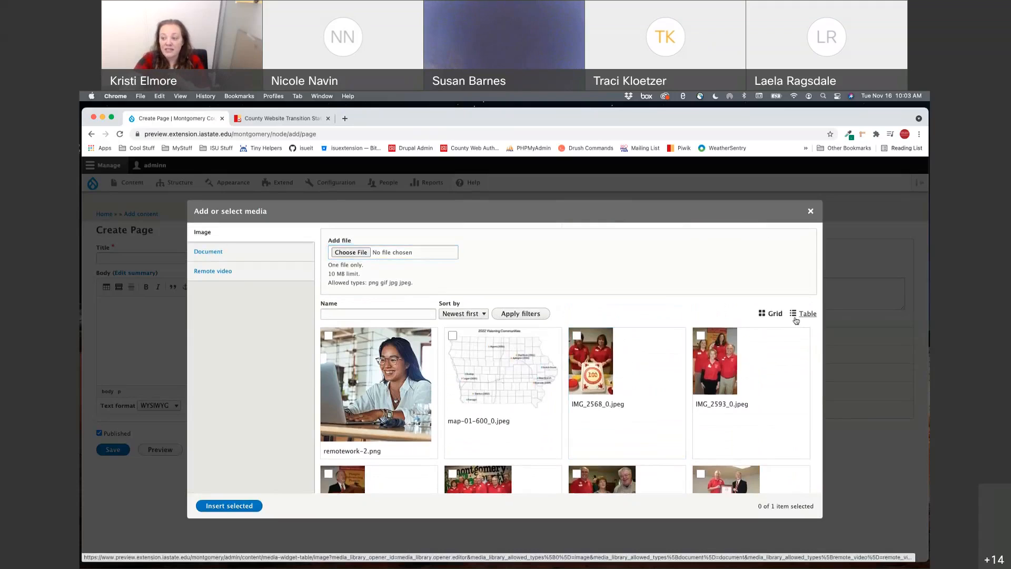
Step: Show the images as a table, look through the whole list, and switch back to the grid layout
click(795, 319)
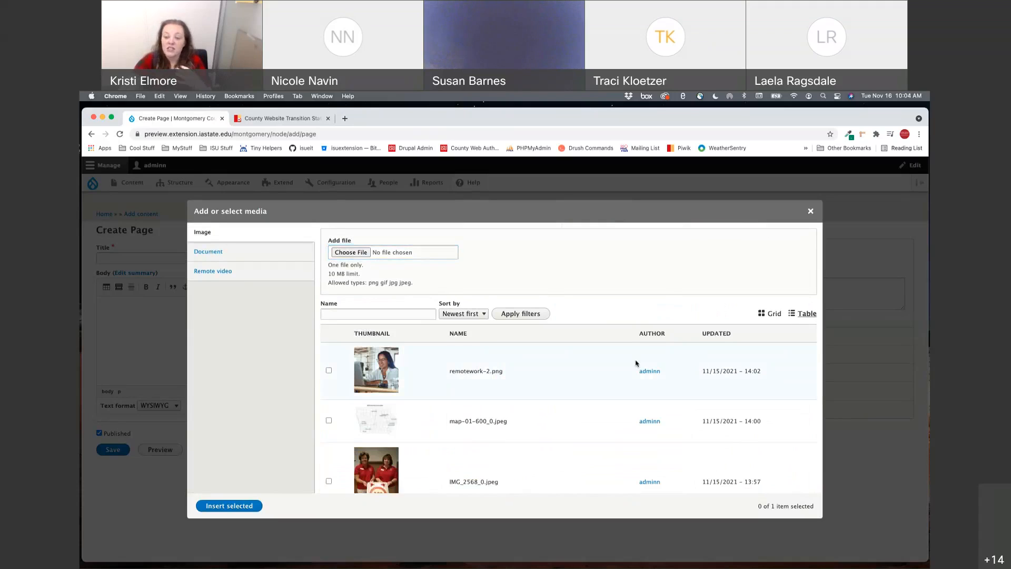
scroll(635, 362, down, 10)
scroll(635, 362, down, 10)
scroll(636, 363, down, 2)
scroll(636, 363, up, 20)
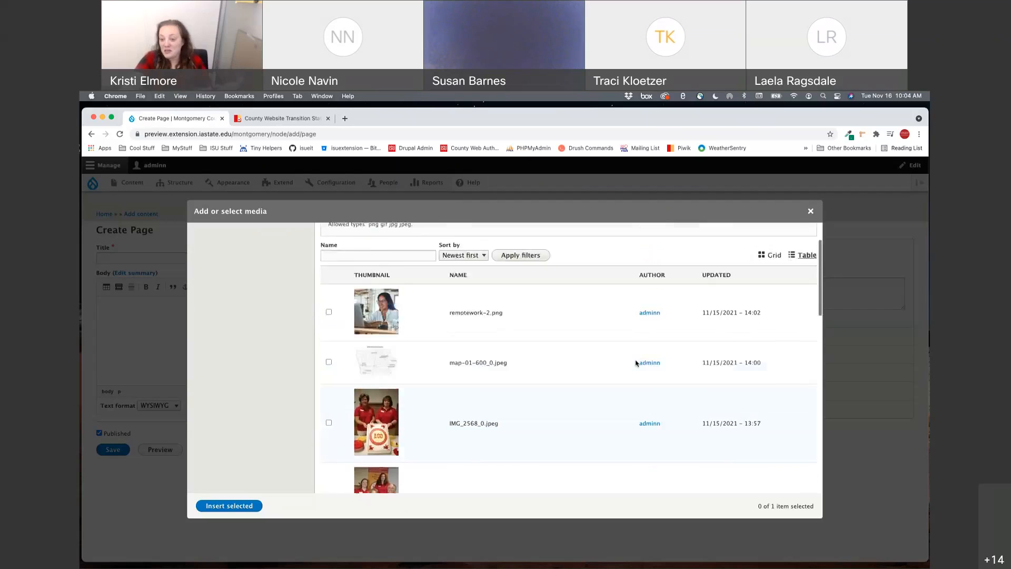
scroll(636, 362, up, 2)
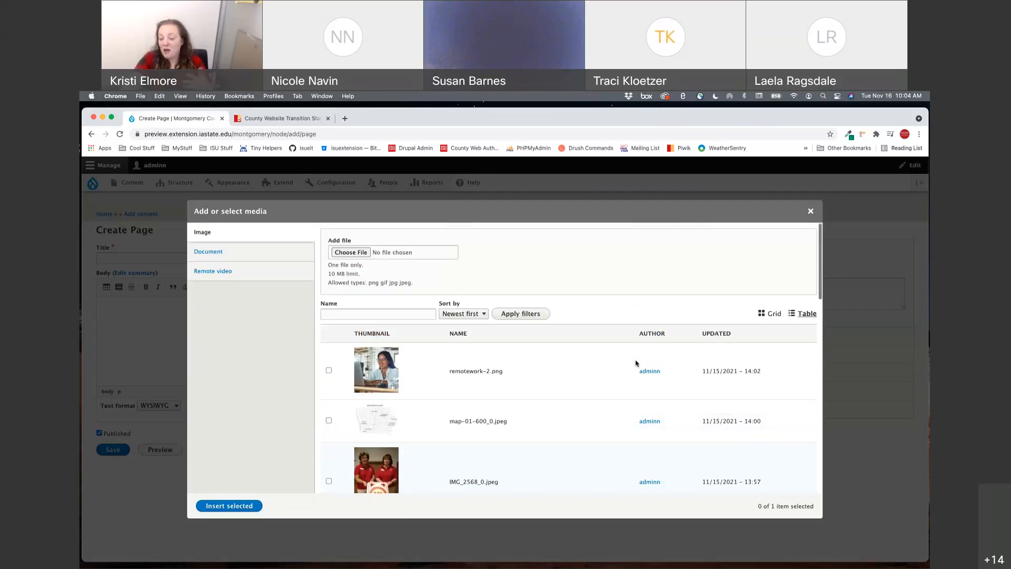
click(775, 313)
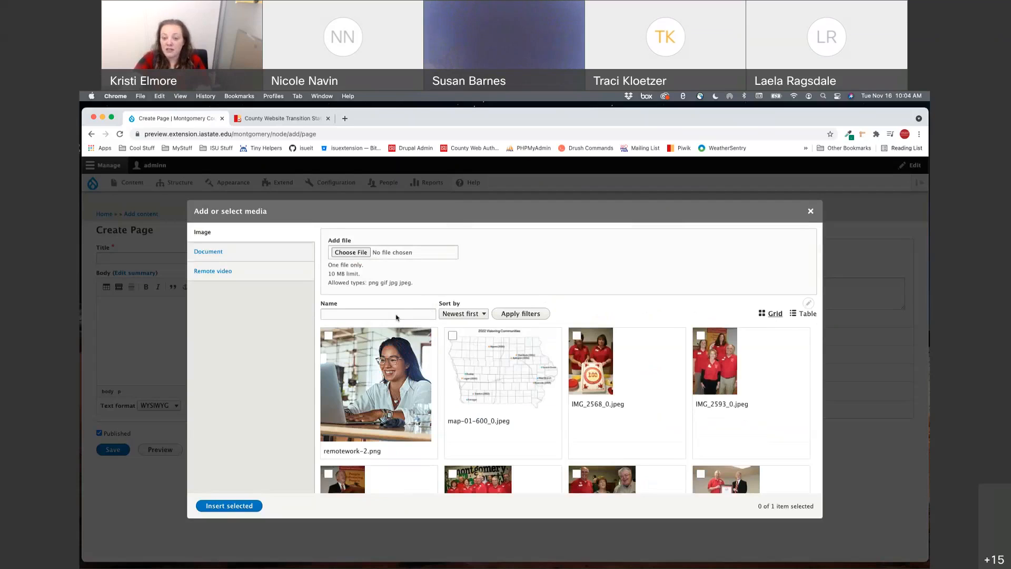
Step: Search the images by the name "clover", and clear the name filter to list all images again
click(396, 314)
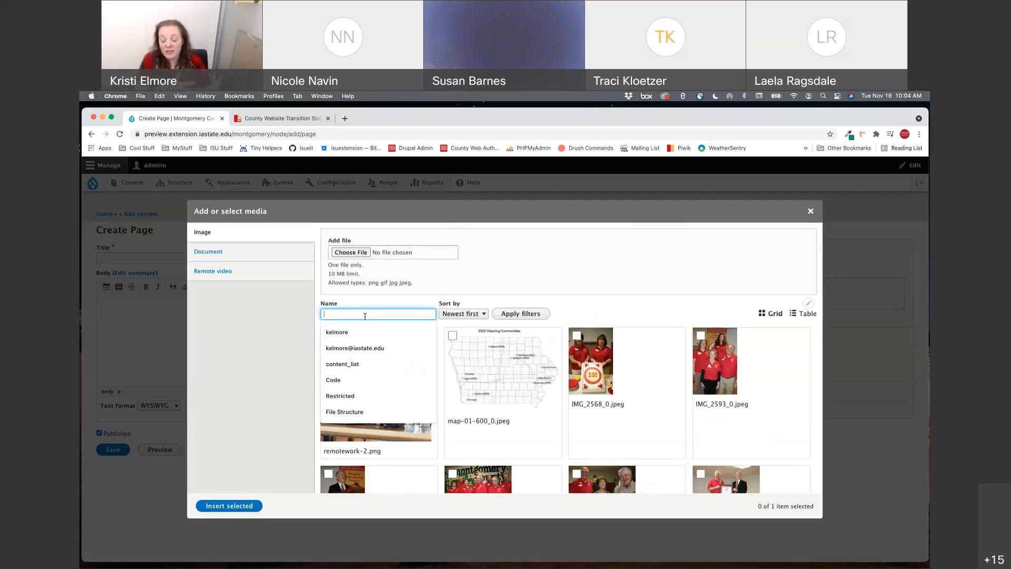
text(clover)
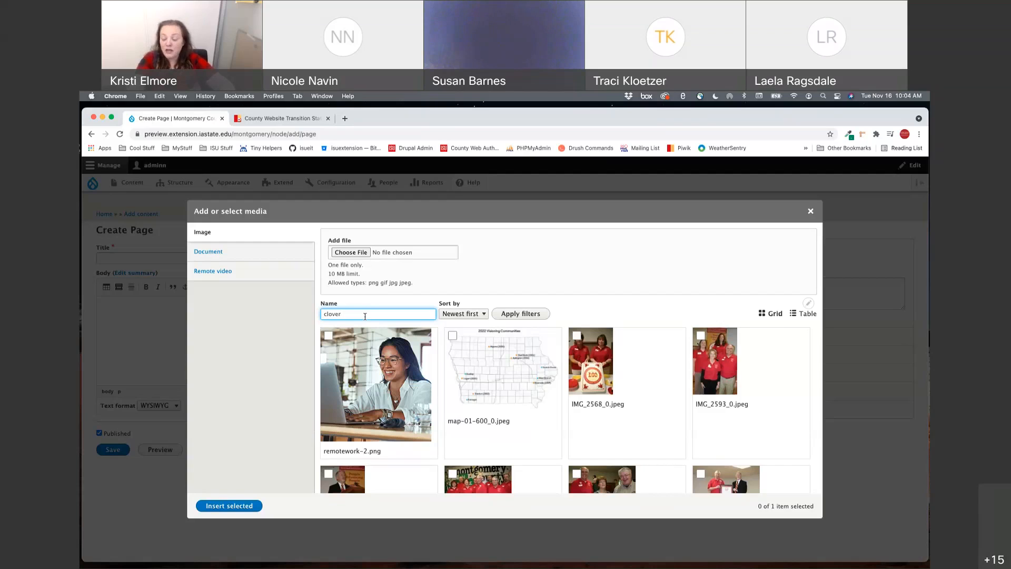
click(536, 314)
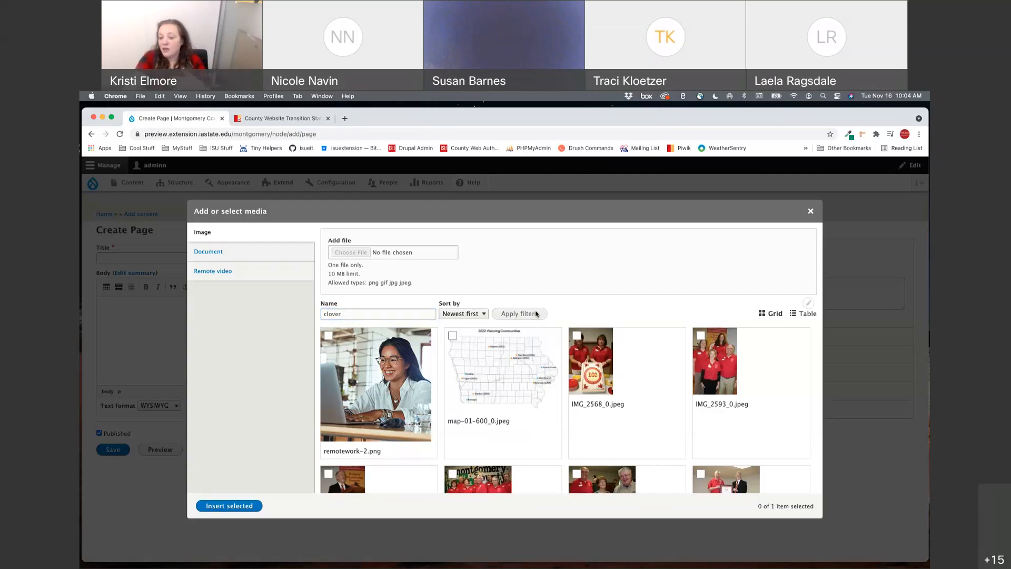
drag(345, 408, 395, 408)
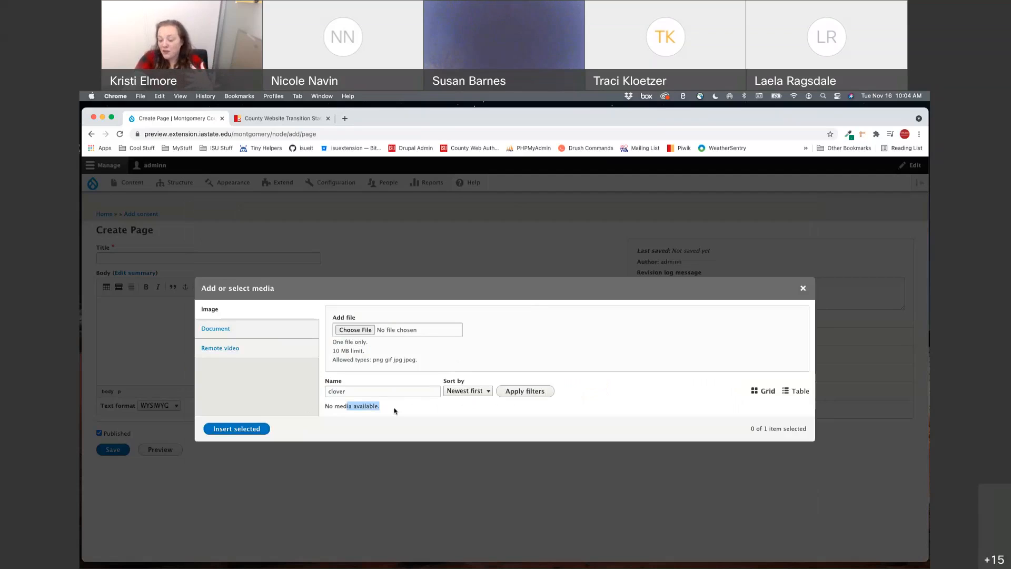
triple_click(394, 390)
key(BackSpace)
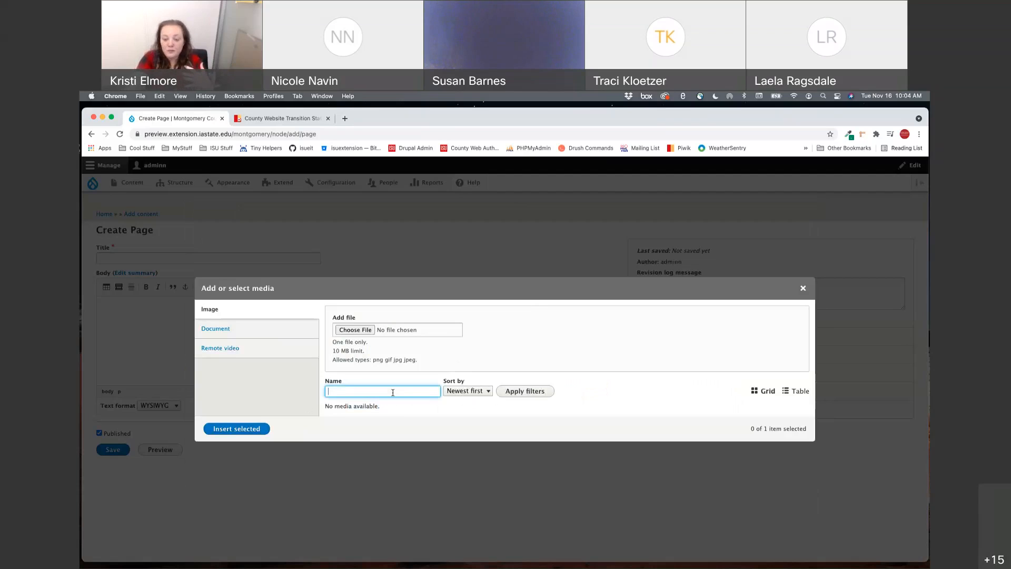
key(Return)
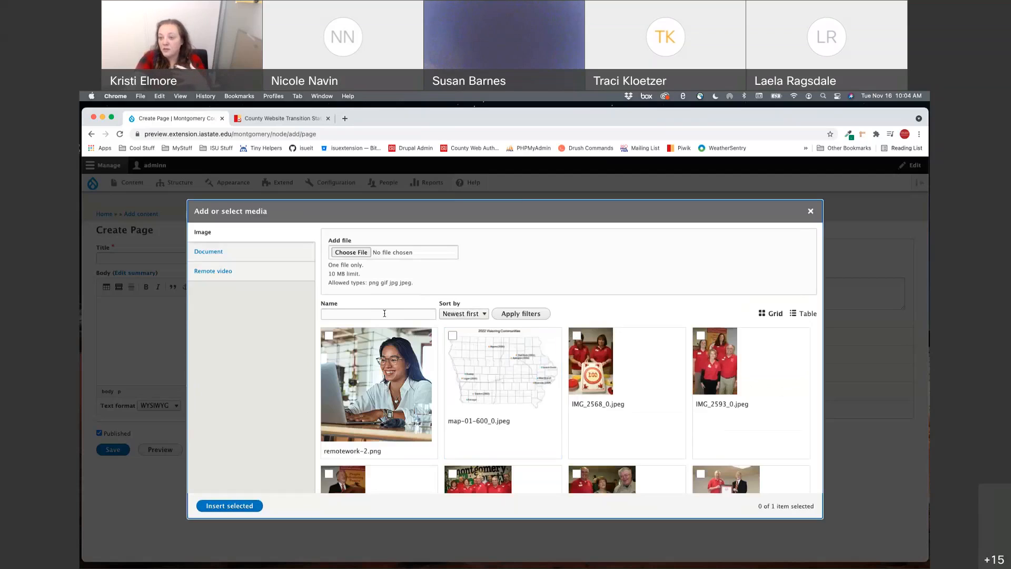
Step: Inspect the name filter and the sort options for the images, keeping Newest first
click(385, 313)
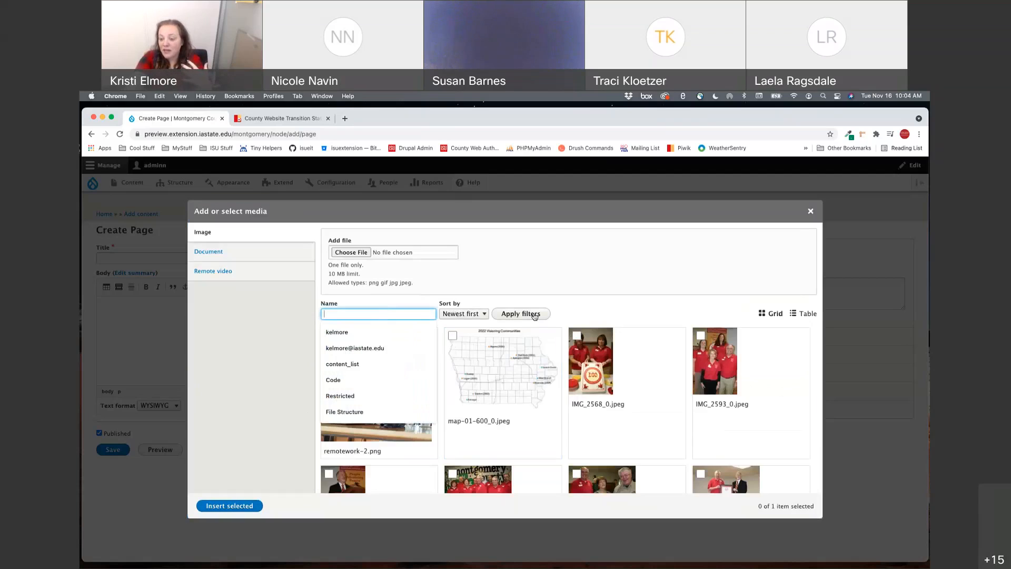
click(577, 285)
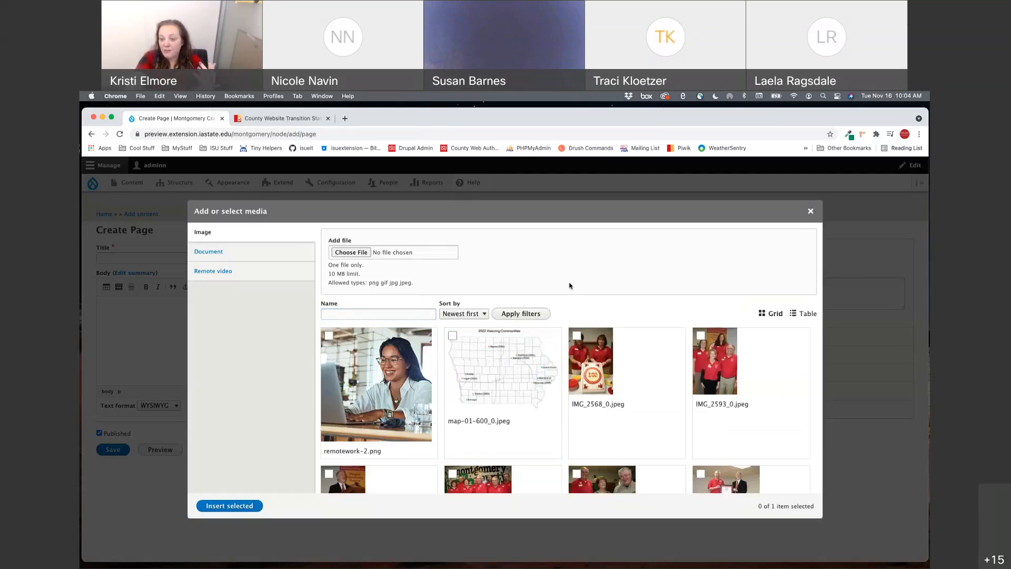
click(455, 320)
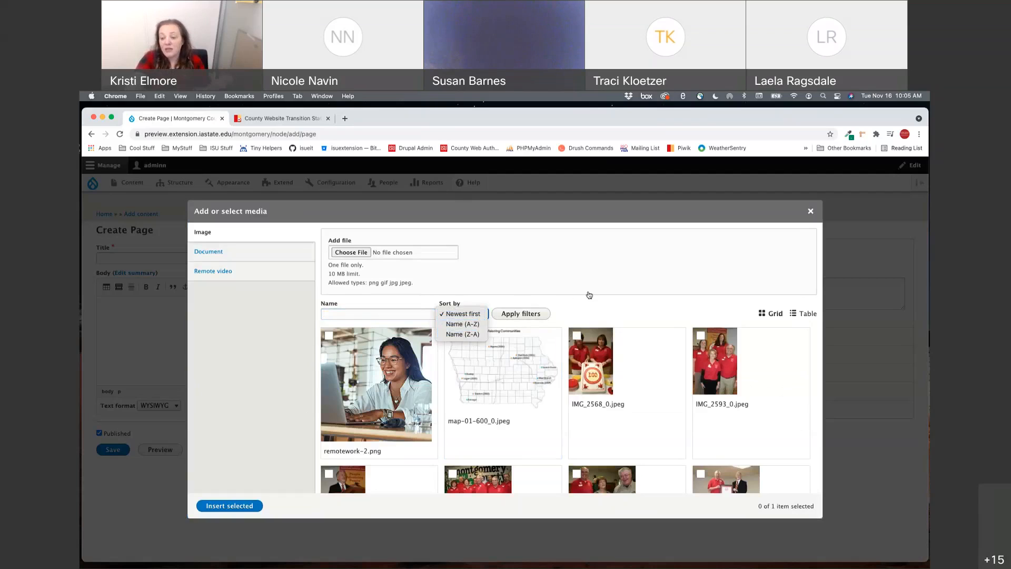
click(588, 294)
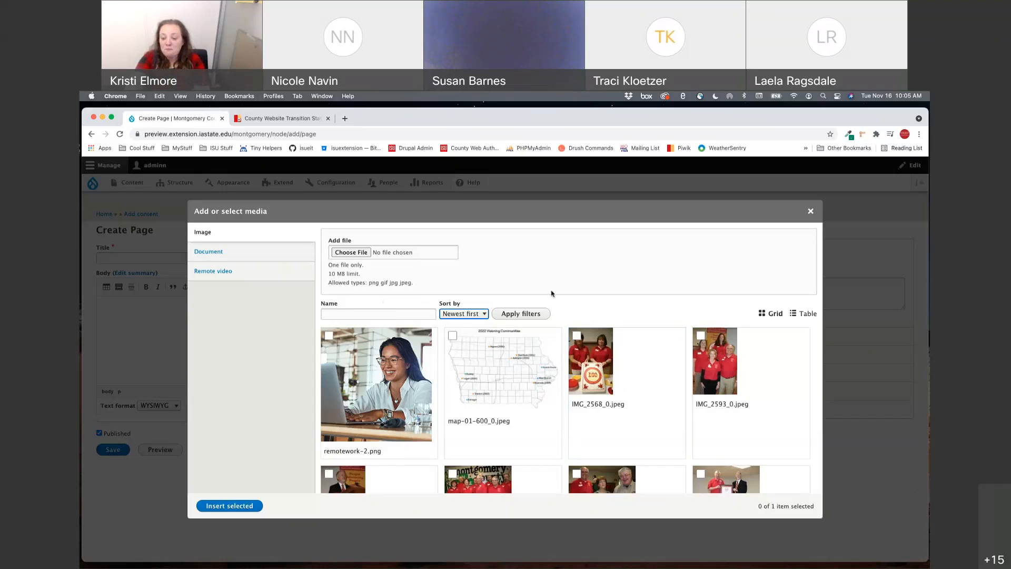
Step: Look through the document library with its name filter and sort options, and view the remote video form
click(274, 255)
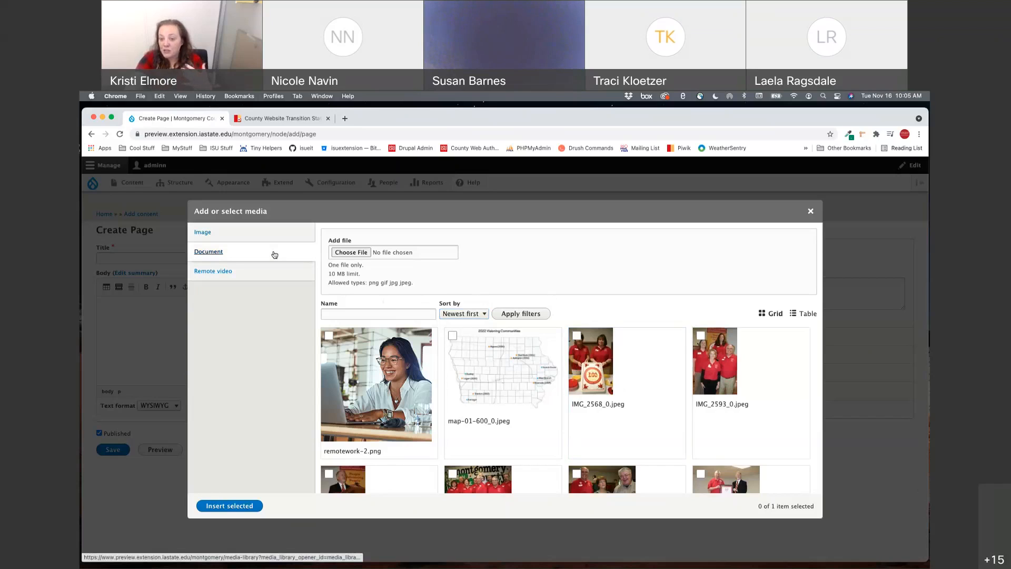
click(430, 314)
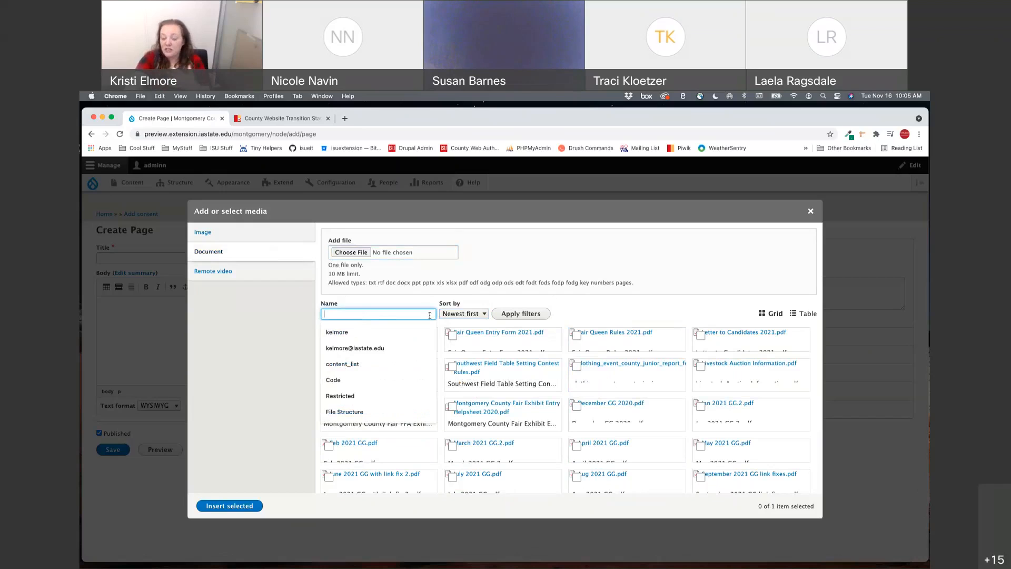
click(463, 314)
click(148, 285)
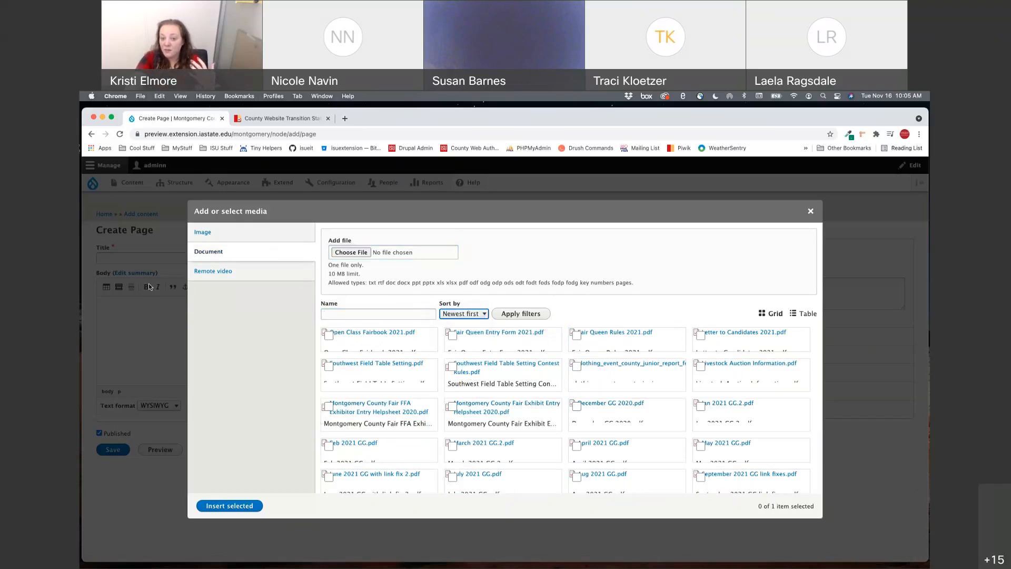
click(212, 271)
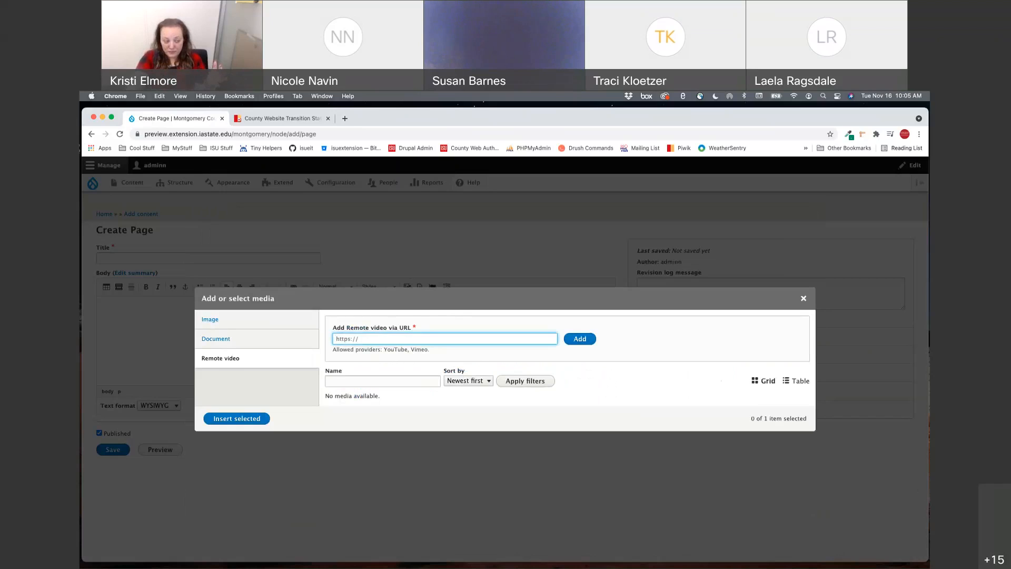
Step: Return to the images and upload "Screen Shot 2021-11-16 at 9.42.53 AM" from the Desktop as a new image
click(210, 319)
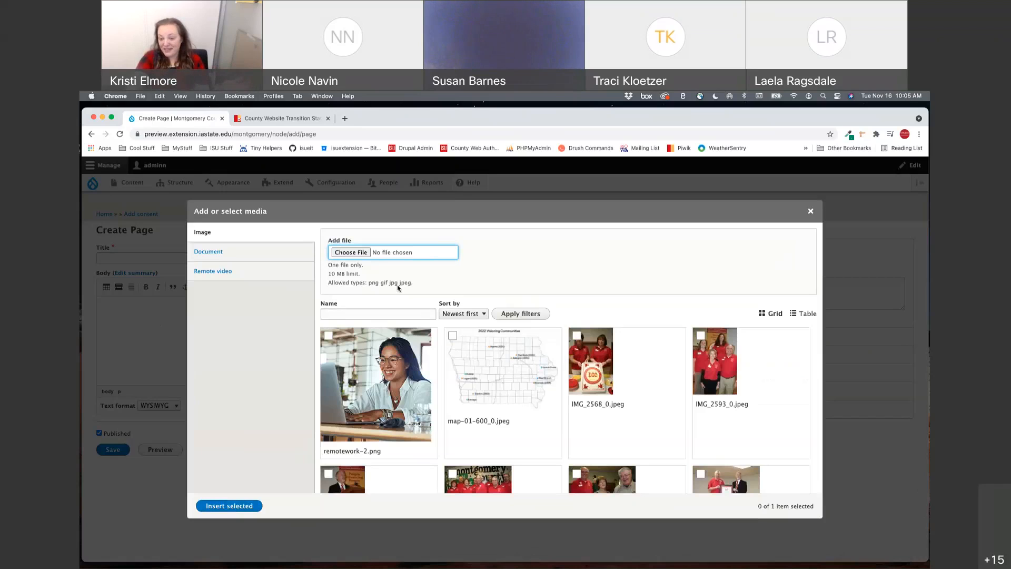
click(352, 253)
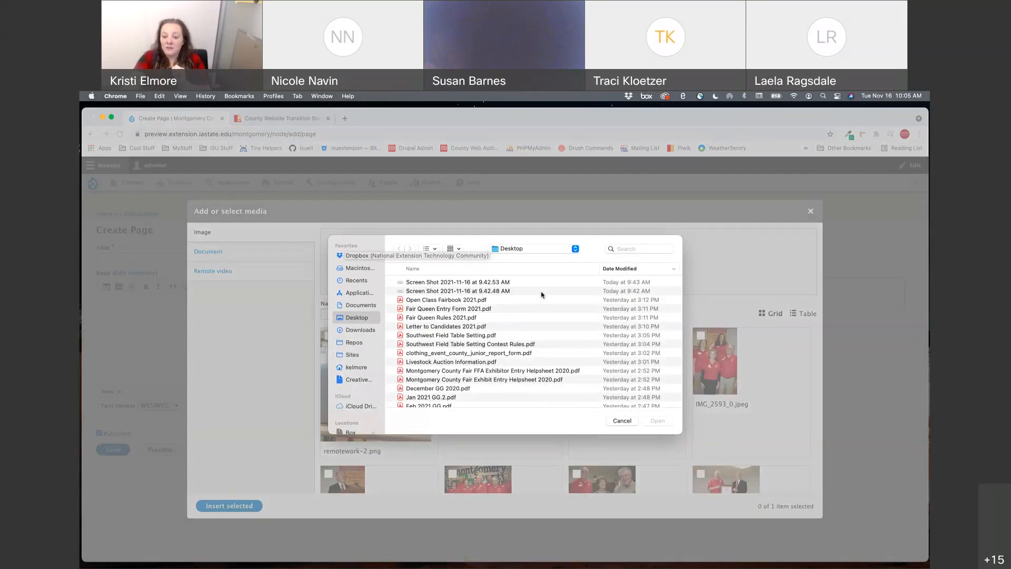
scroll(541, 295, down, 10)
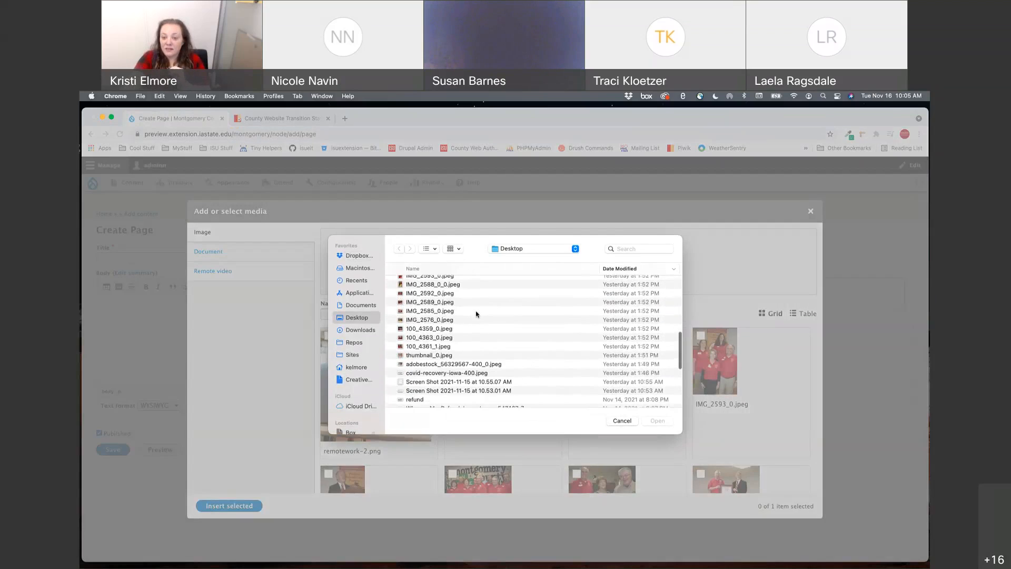
scroll(420, 301, up, 10)
scroll(420, 301, up, 5)
click(421, 282)
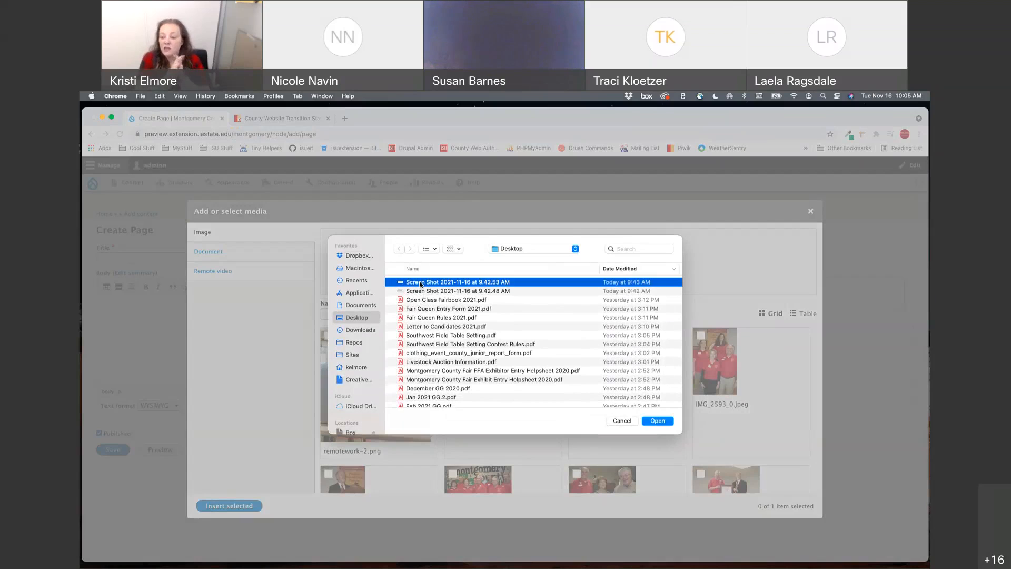
key(Return)
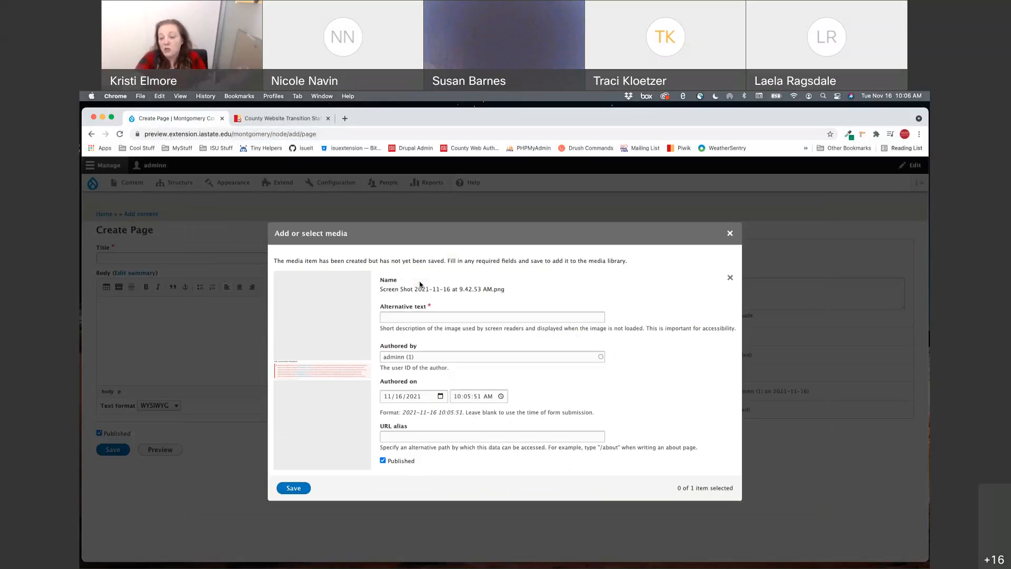
Step: Examine the uploaded image's alternative text field, its suggestions and the description of its purpose
click(449, 315)
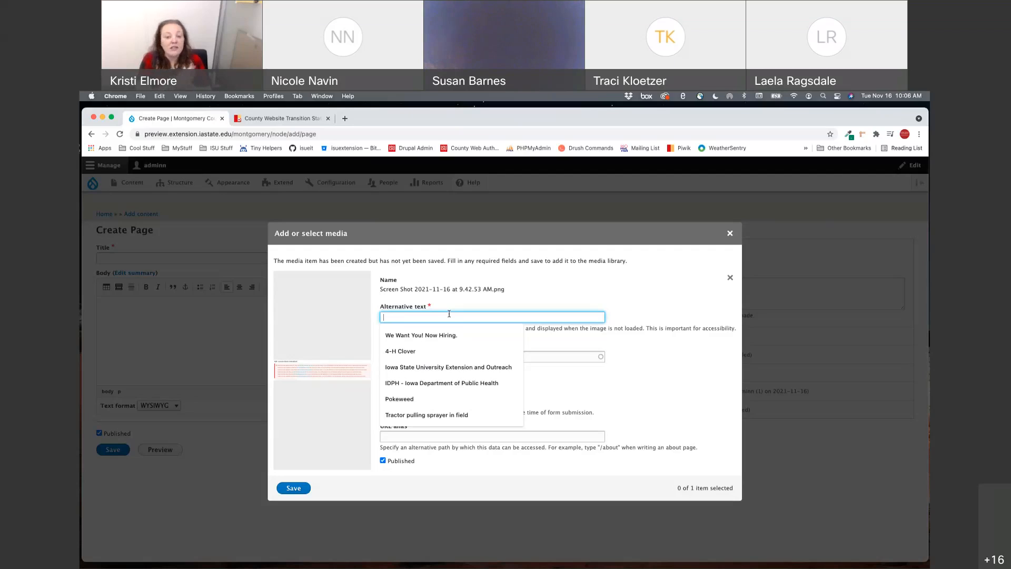
click(528, 328)
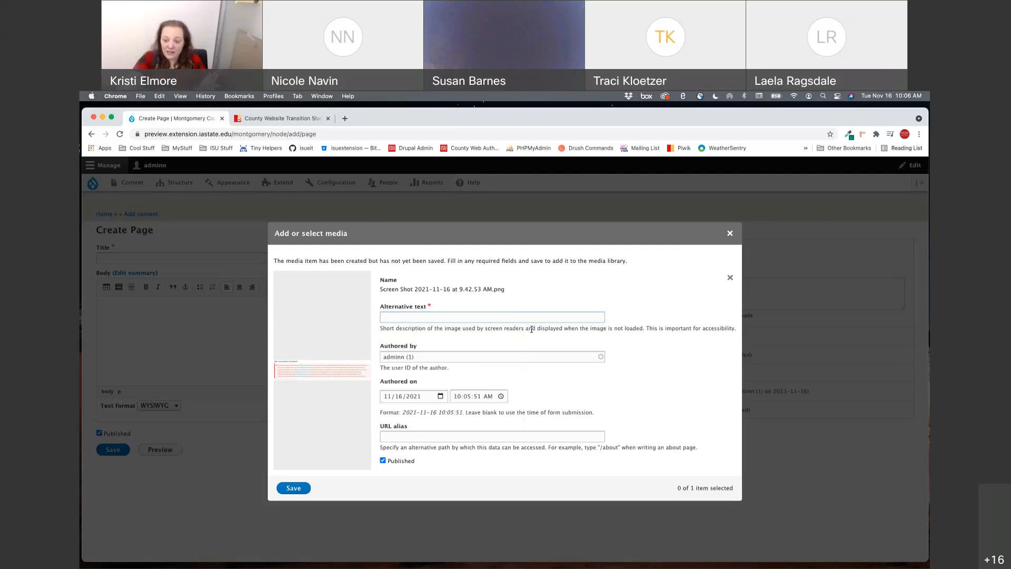
triple_click(732, 327)
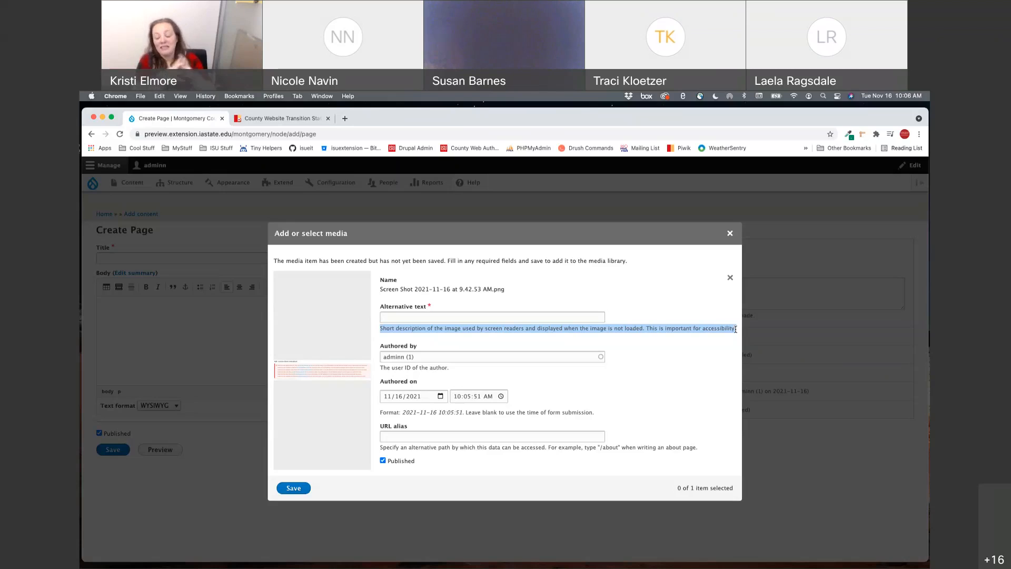
click(533, 317)
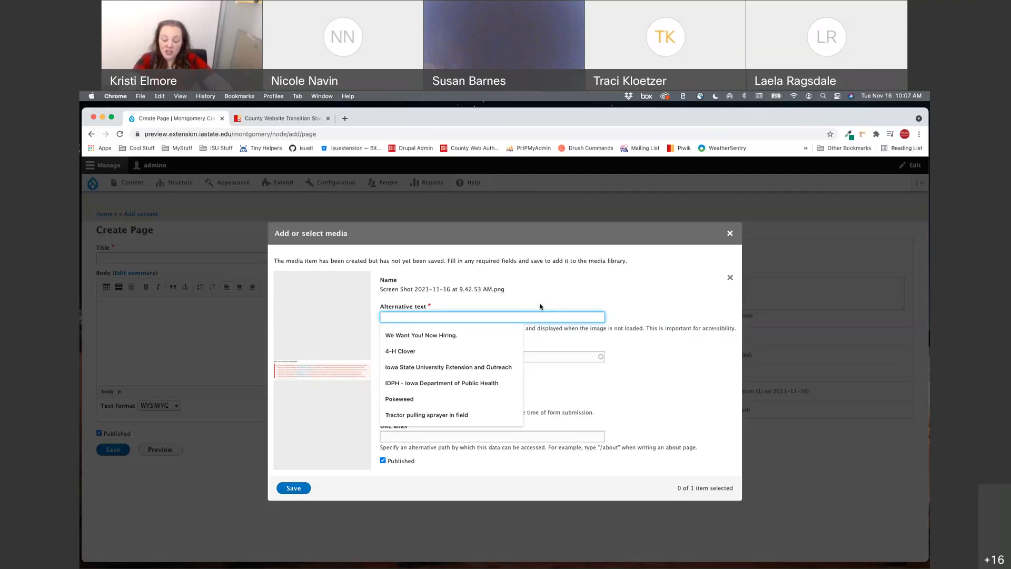
click(539, 304)
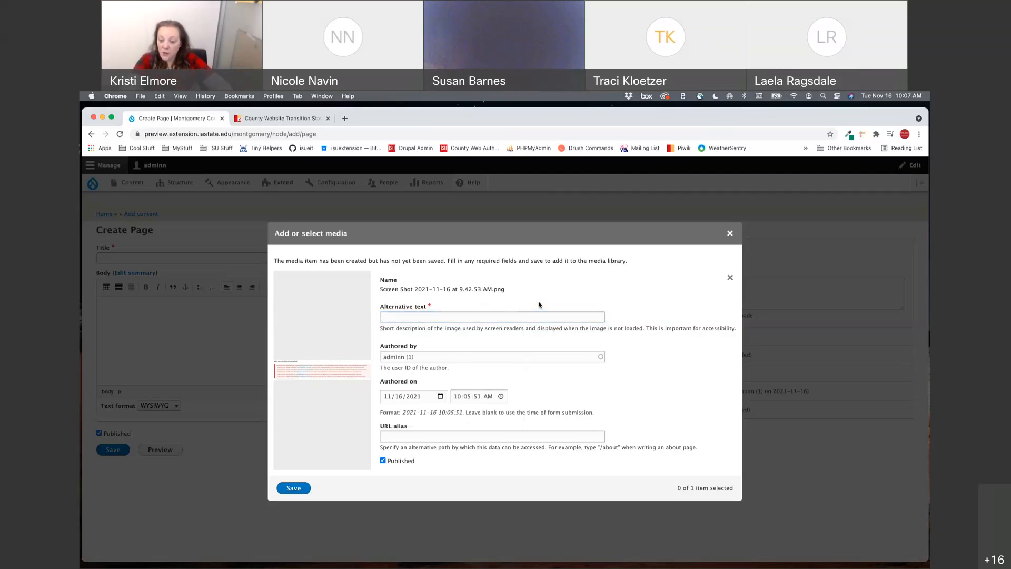
Step: Enter "Errors for FontAwesome Icon" as the uploaded image's alternative text
click(518, 314)
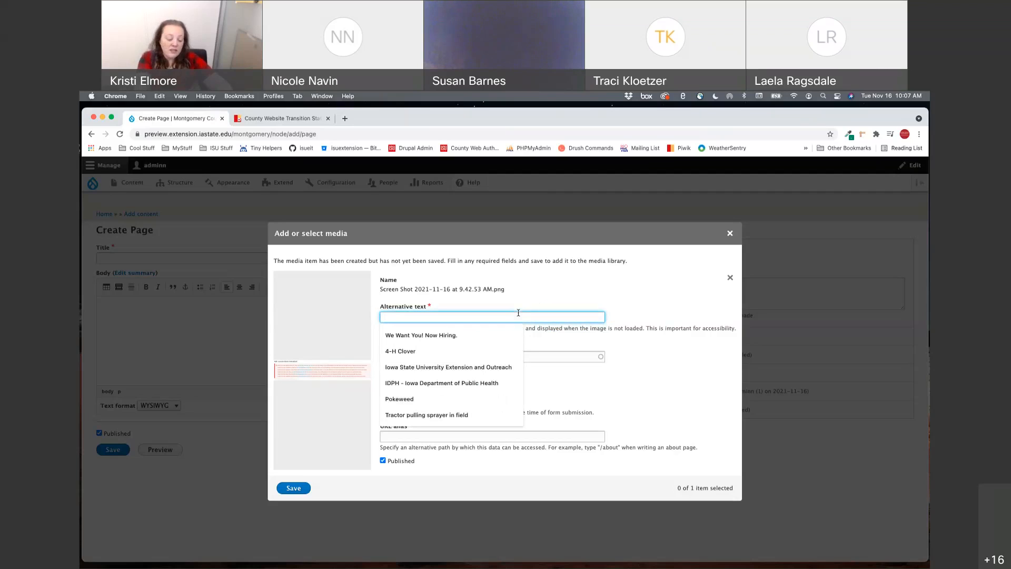
text(Er)
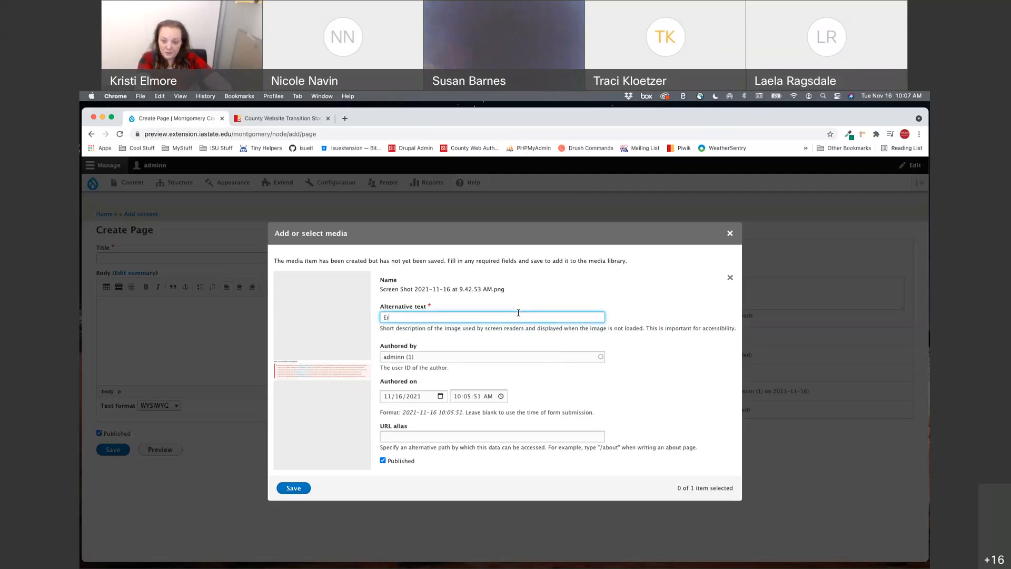
text(rors )
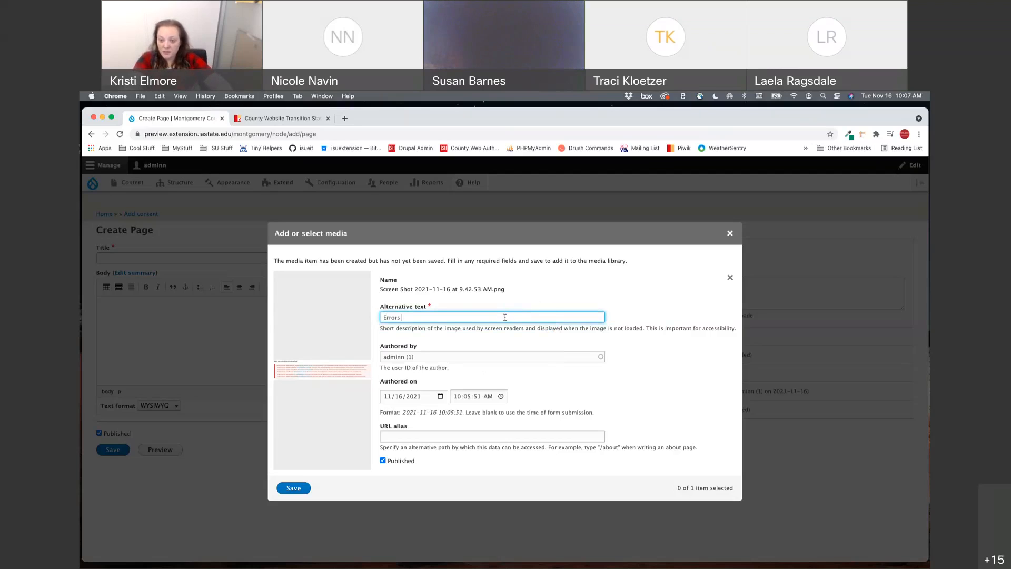
text(of Fpnt)
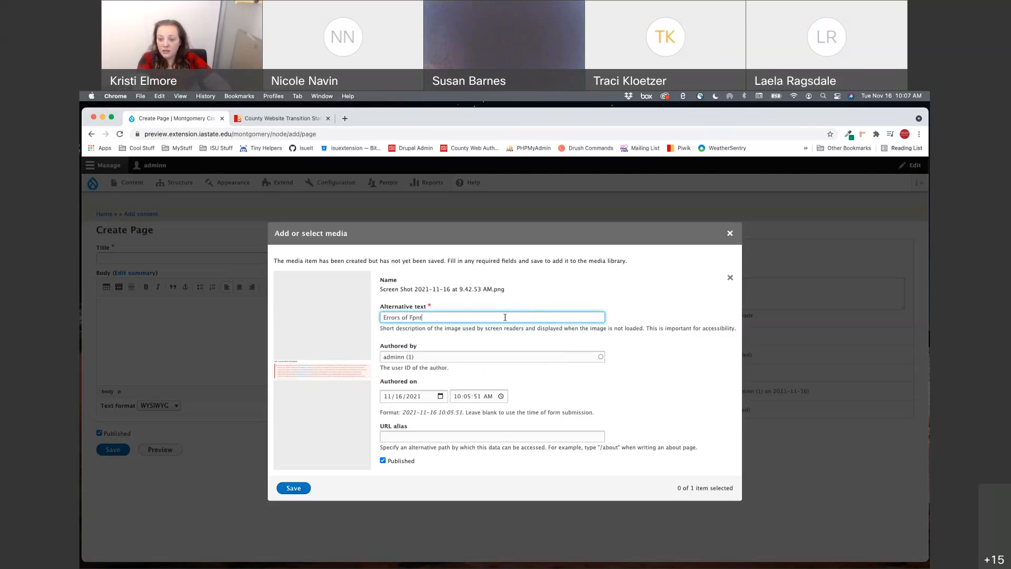
key(BackSpace)
key(BackSpace)
key(BackSpace)
text(ontAwesome Icon)
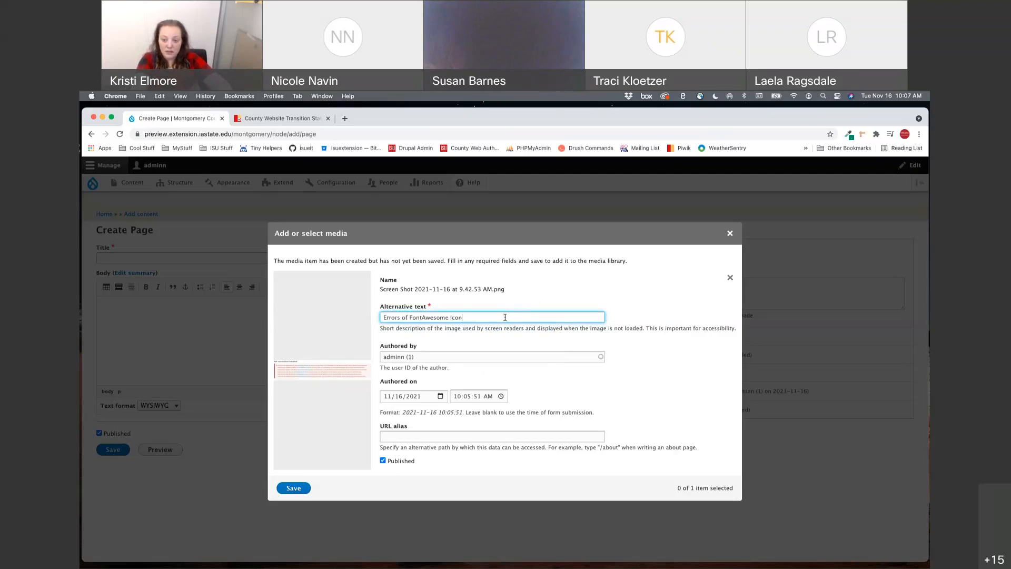
click(408, 317)
key(BackSpace)
key(BackSpace)
text(for)
Step: Save the screenshot to the media library and insert it into the page body
click(294, 489)
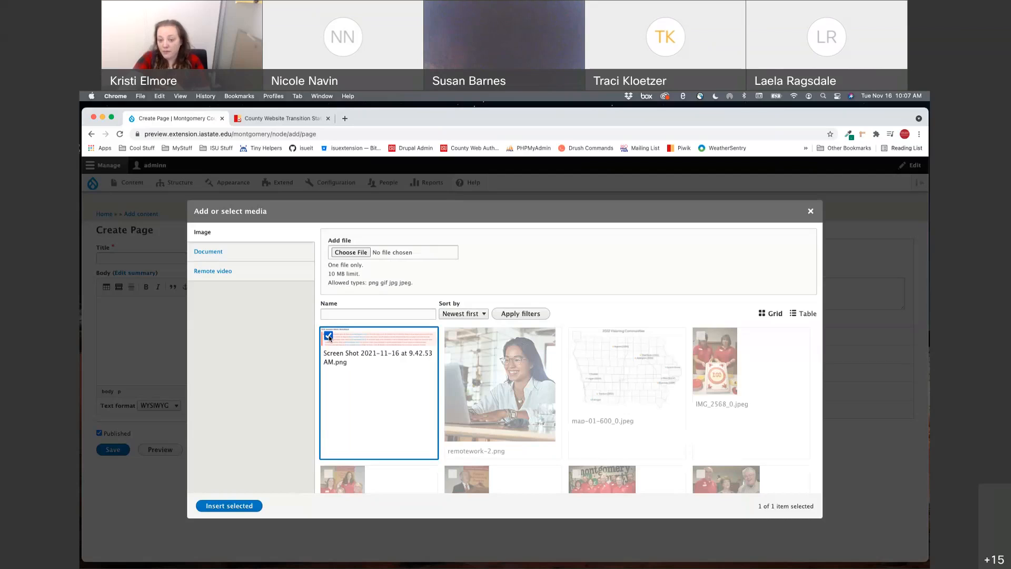
click(230, 506)
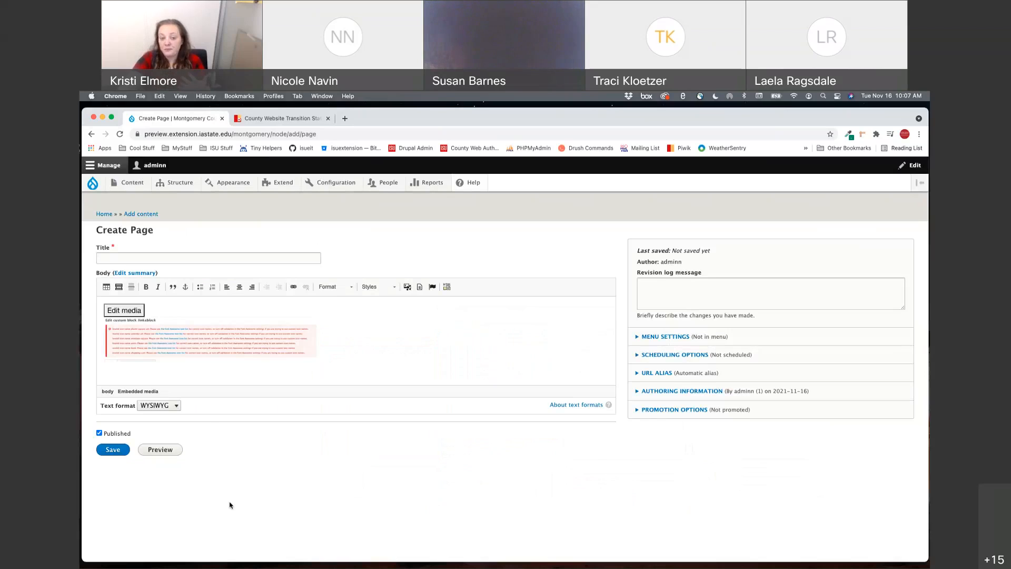
Step: Open the inserted image's media settings and review the display size options, keeping Large (480x480)
click(126, 313)
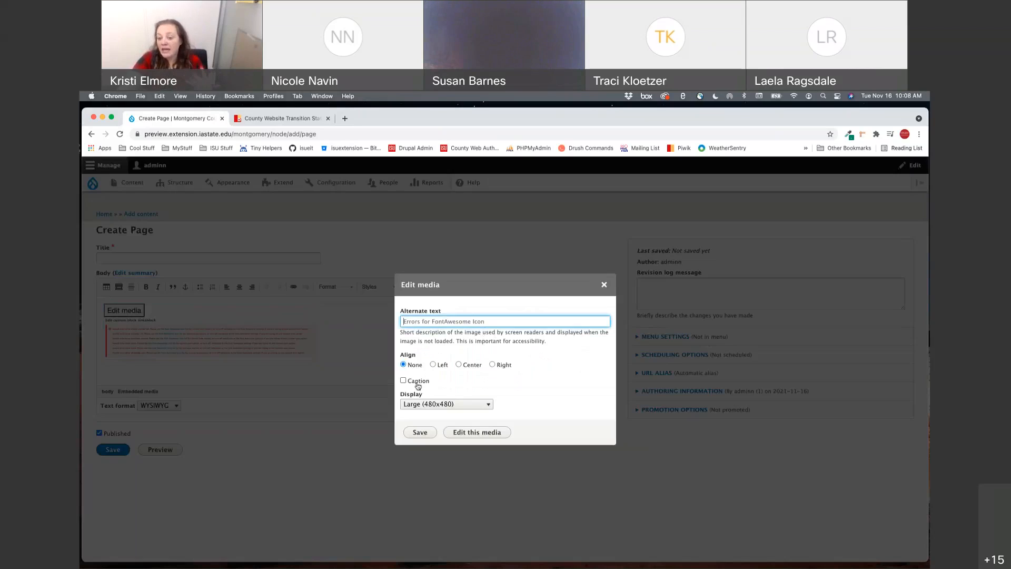
click(425, 404)
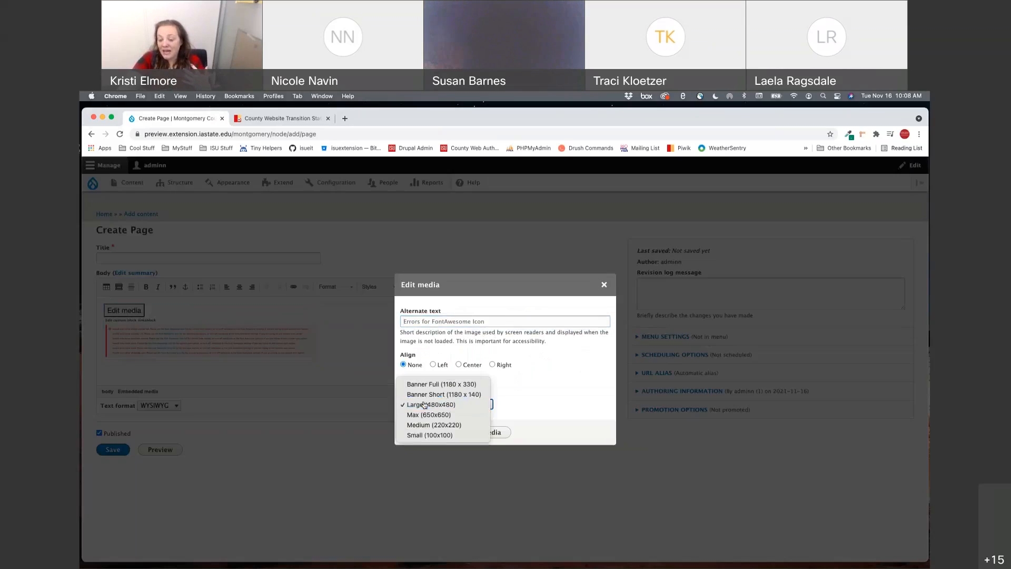
click(424, 405)
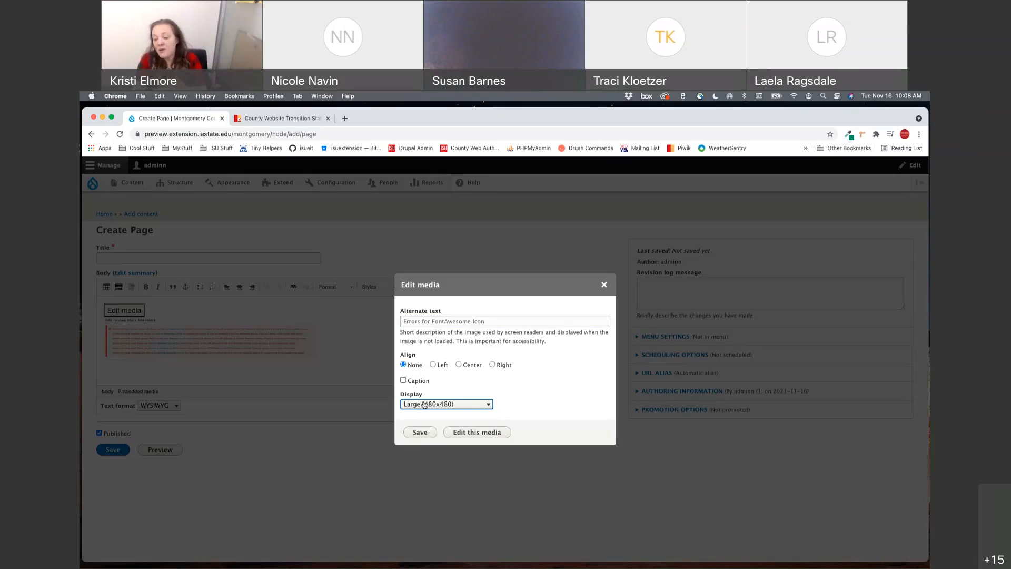
click(424, 404)
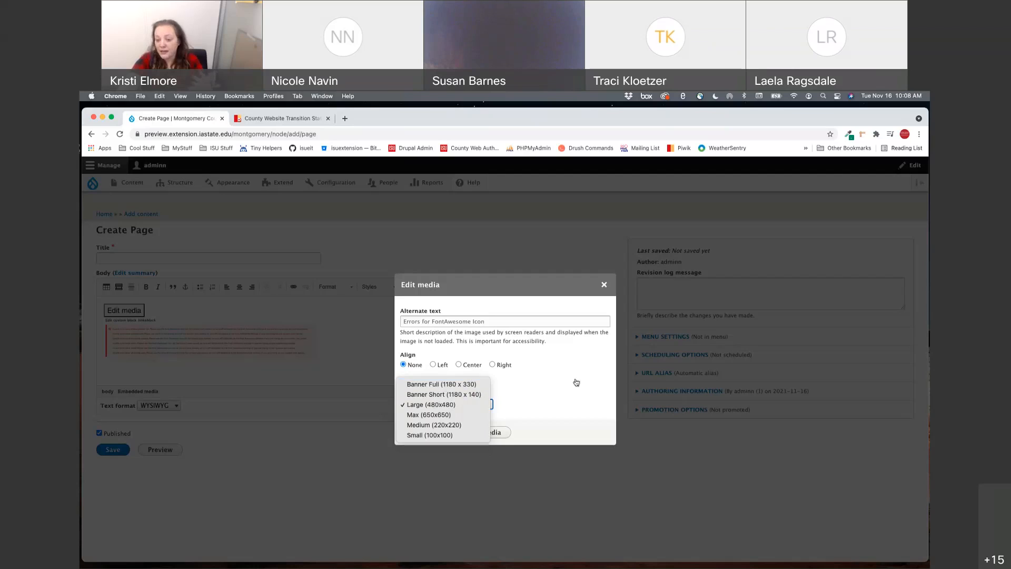
click(591, 382)
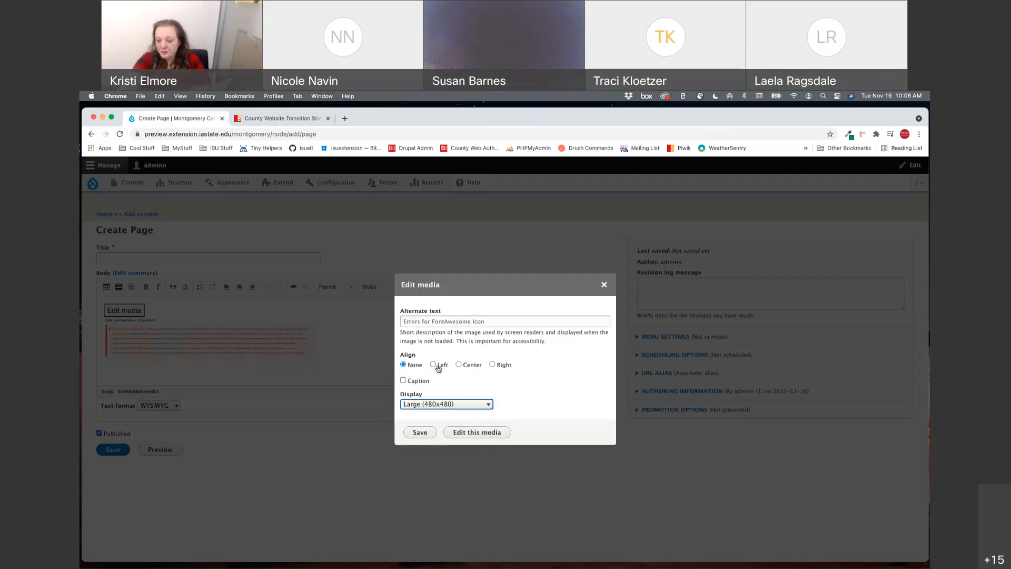
Step: Enable the caption for the embedded image, save the media settings, and enter "Type your caption" as its caption
click(419, 381)
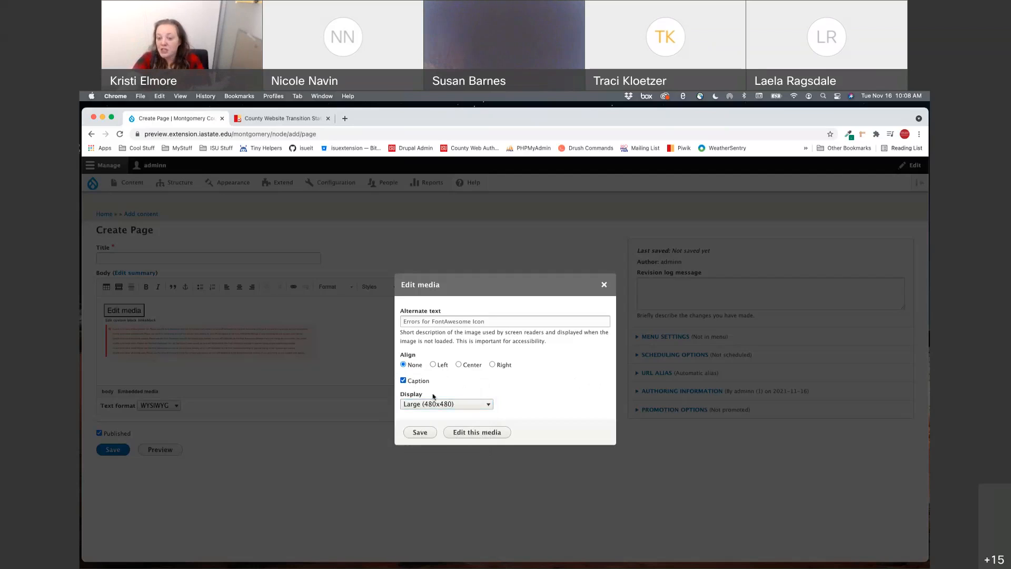
click(420, 435)
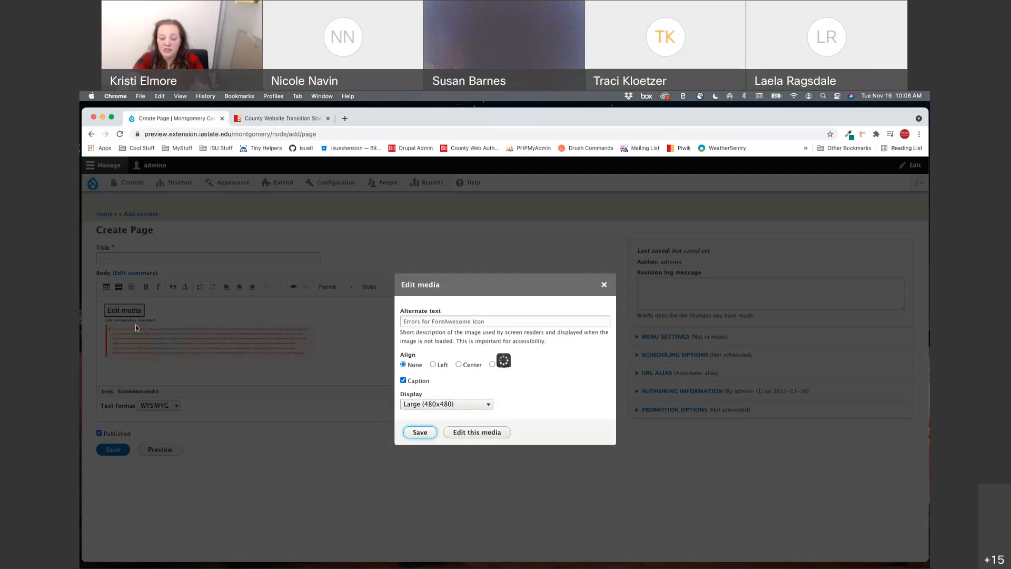
click(173, 368)
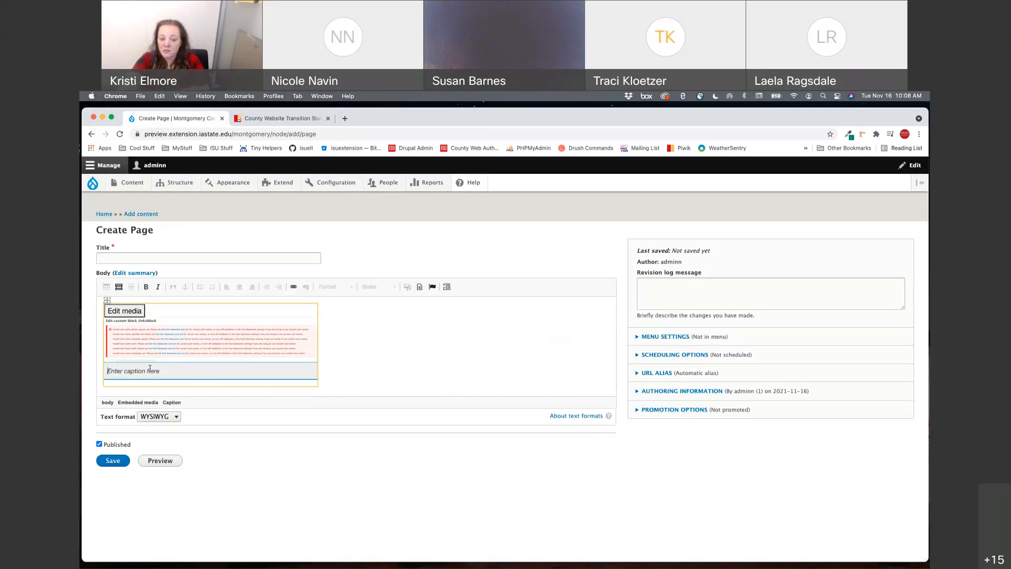
text(Type your caption)
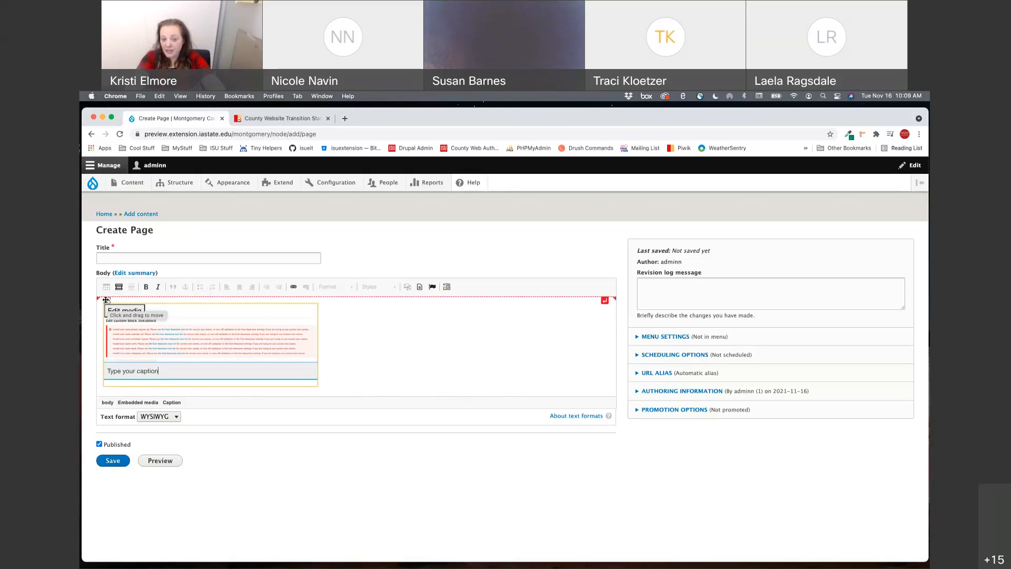
Step: Select the captioned image in the body and insert an empty paragraph below it
click(106, 299)
mouse_move(105, 300)
mouse_down()
mouse_move(108, 310)
mouse_move(145, 312)
mouse_move(105, 307)
mouse_up()
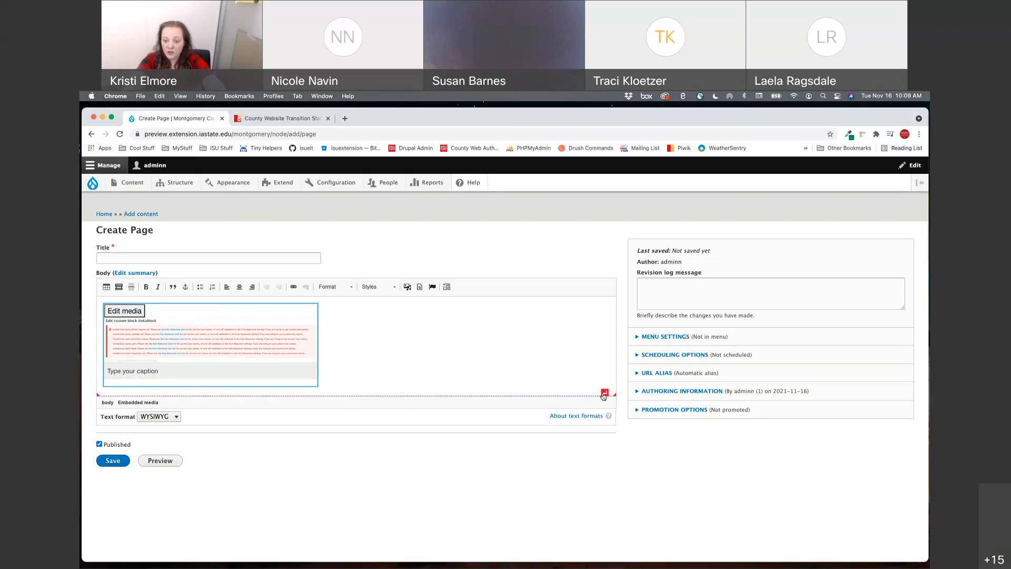
click(604, 393)
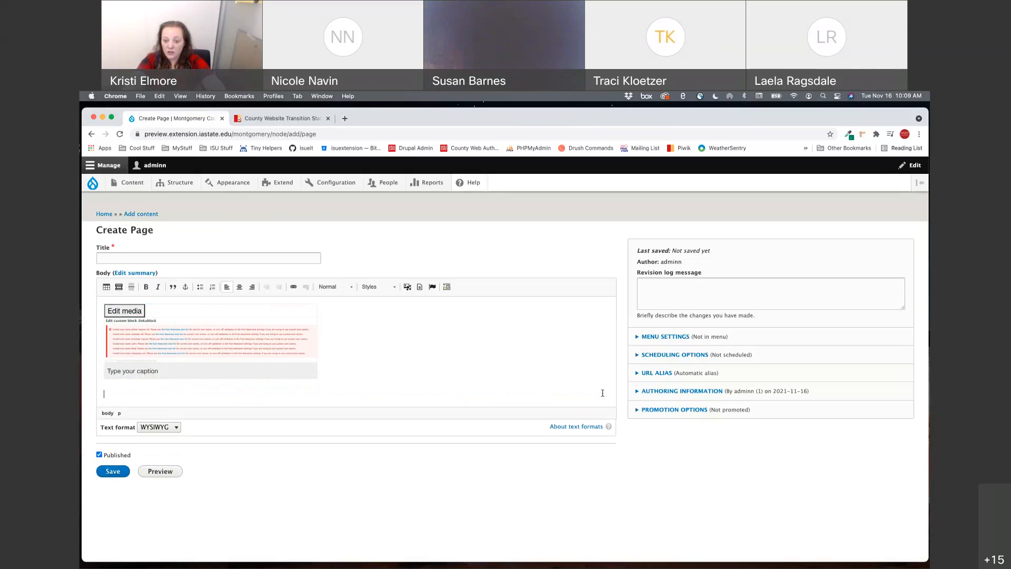
Step: Open the media library's documents from the new paragraph and examine the file types allowed for document uploads
click(408, 289)
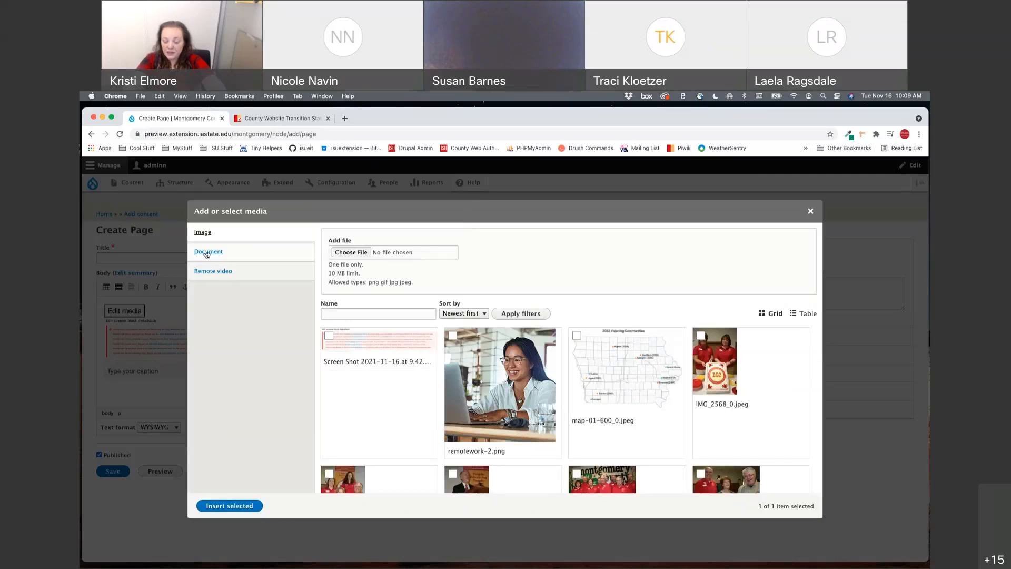
click(207, 254)
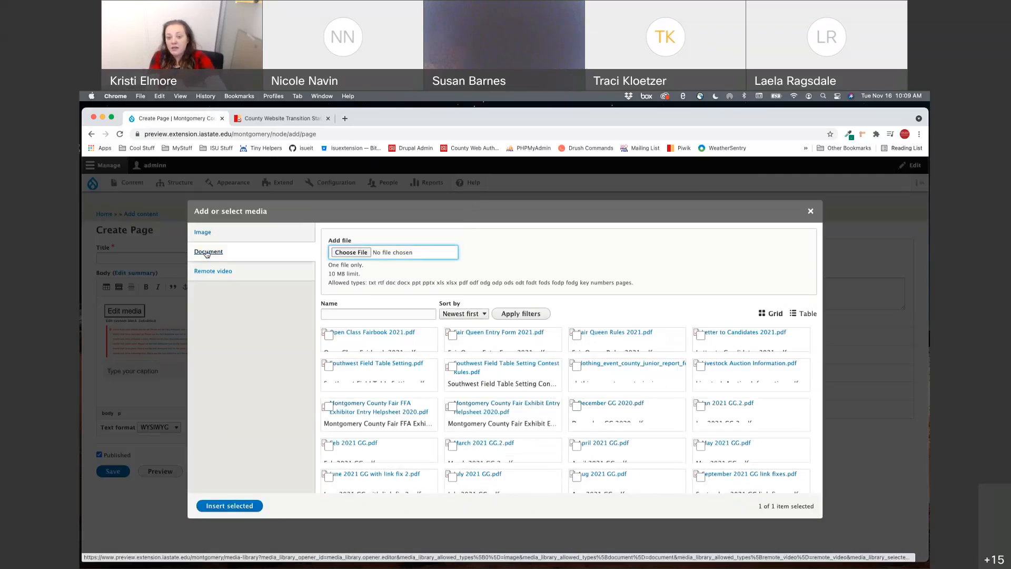
drag(343, 283, 642, 285)
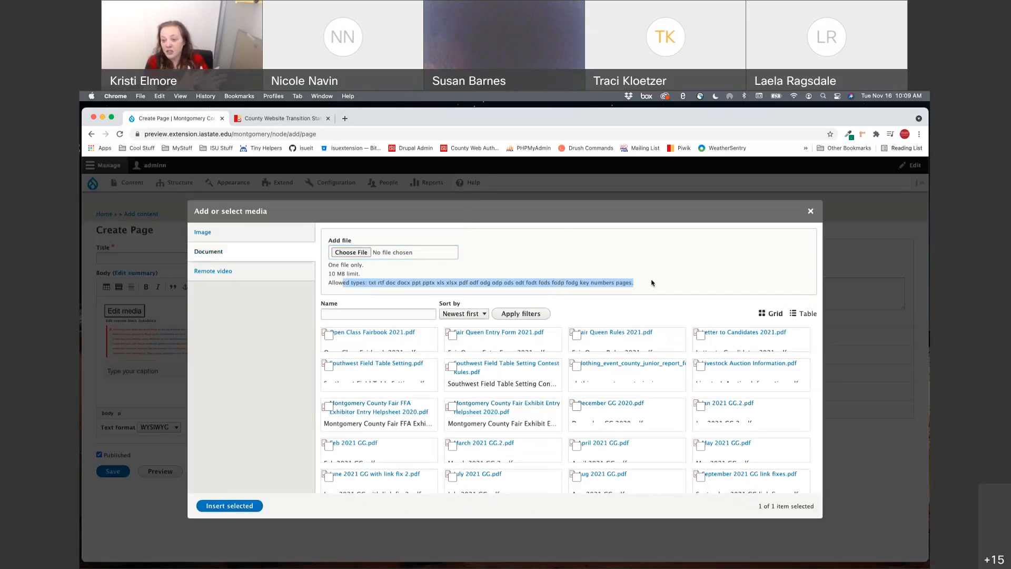
Step: Upload 4H106CL.pdf from the Downloads folder as a new document, save it without a description, and insert it into the body
click(341, 253)
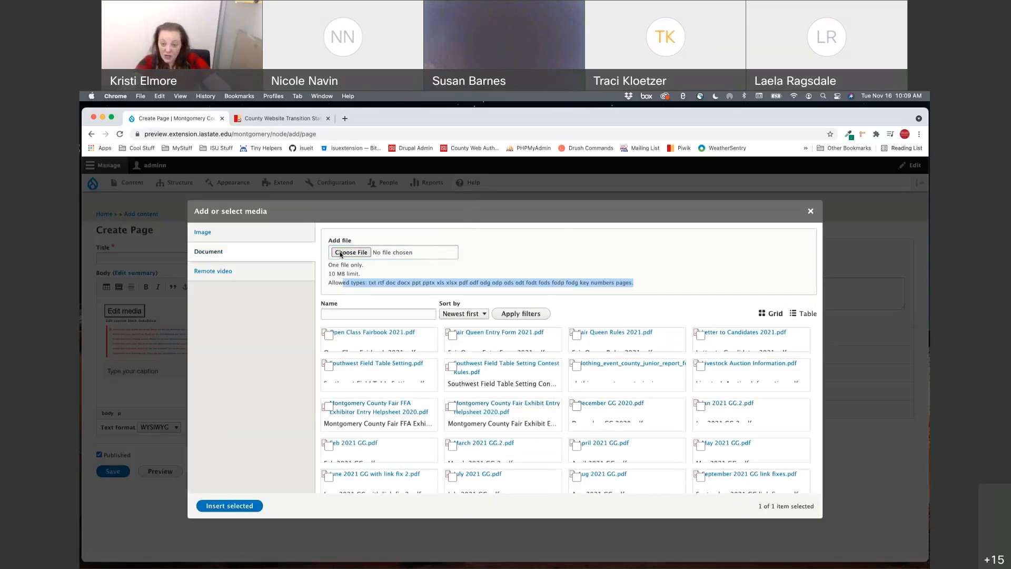
scroll(499, 295, down, 15)
scroll(499, 295, up, 5)
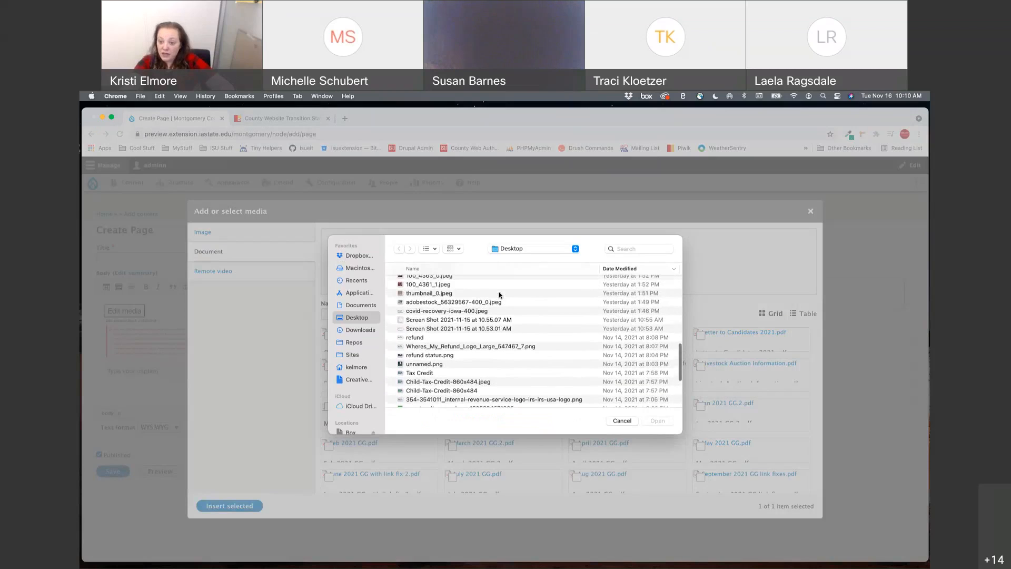
click(373, 330)
scroll(472, 348, down, 1)
scroll(473, 348, down, 15)
scroll(473, 348, down, 15)
double_click(425, 316)
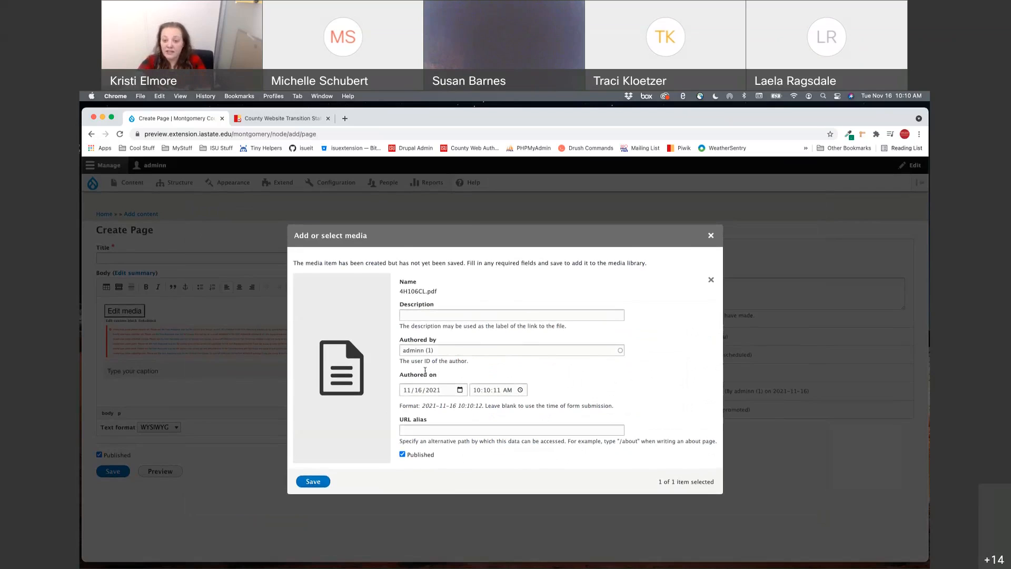
click(324, 481)
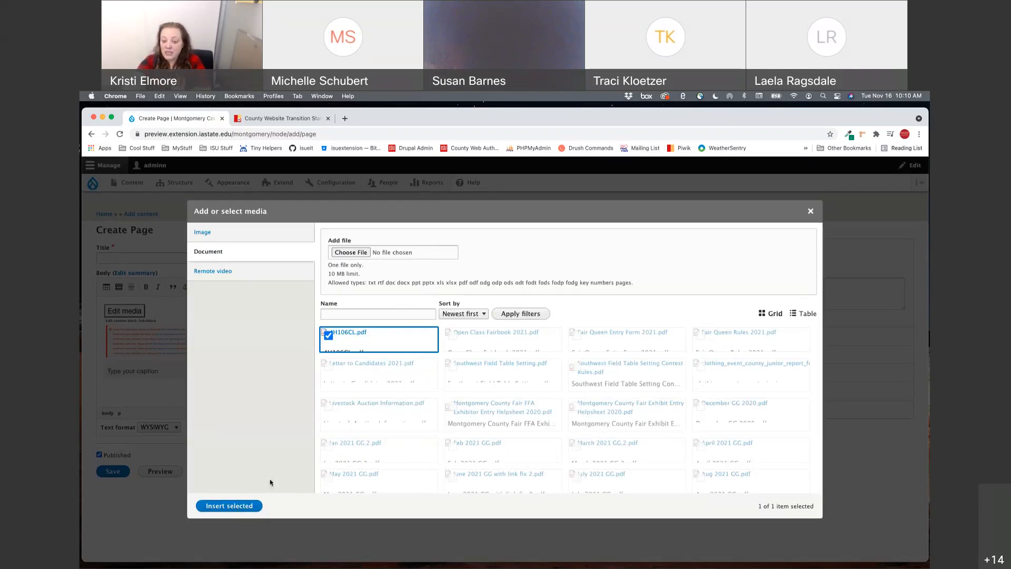
click(247, 505)
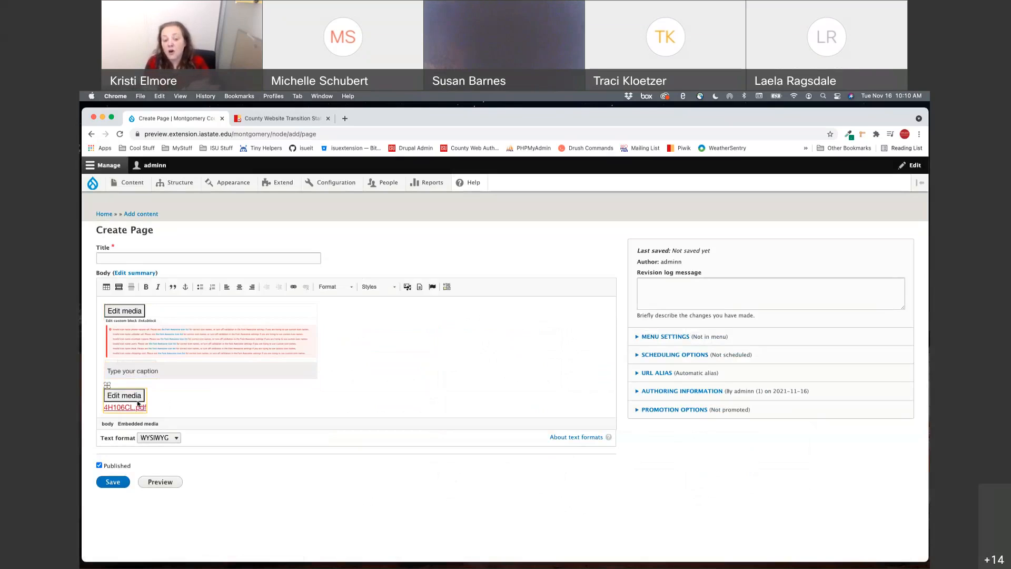
click(138, 403)
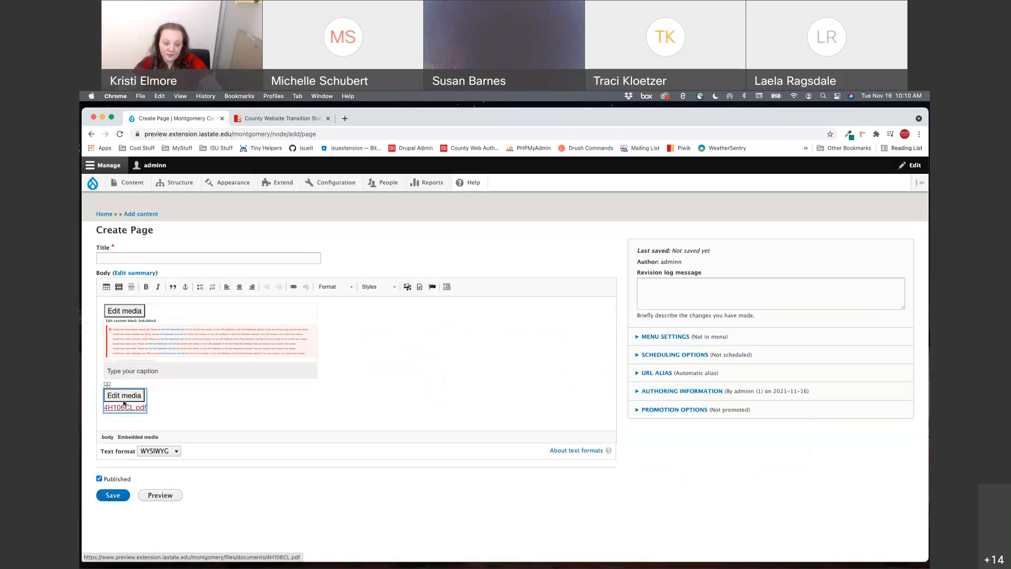
key(BackSpace)
key(super+z)
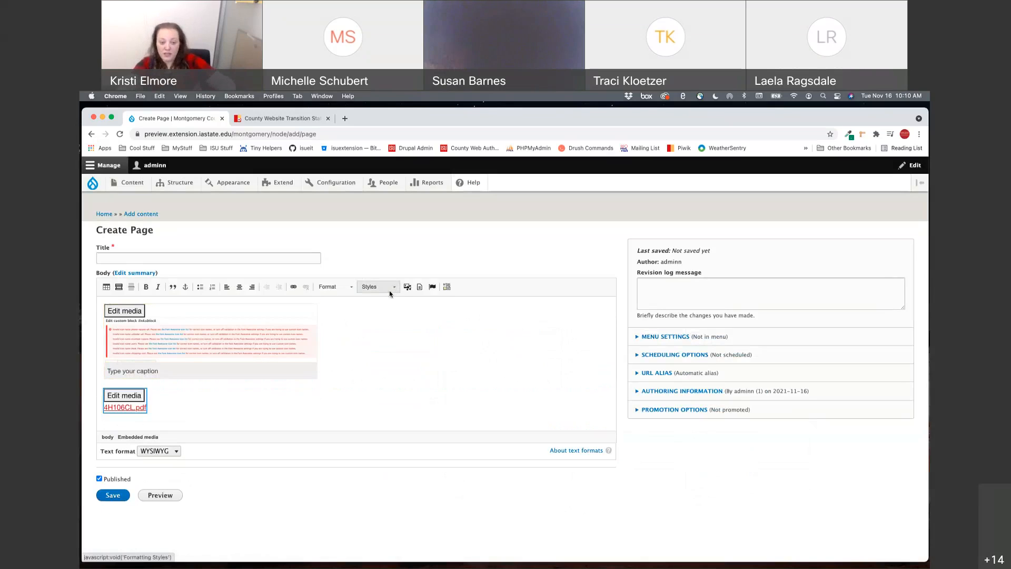
Step: Add an empty paragraph below the embedded PDF and upload 4H96A.pdf from the Downloads folder as a new document
click(161, 405)
key(Return)
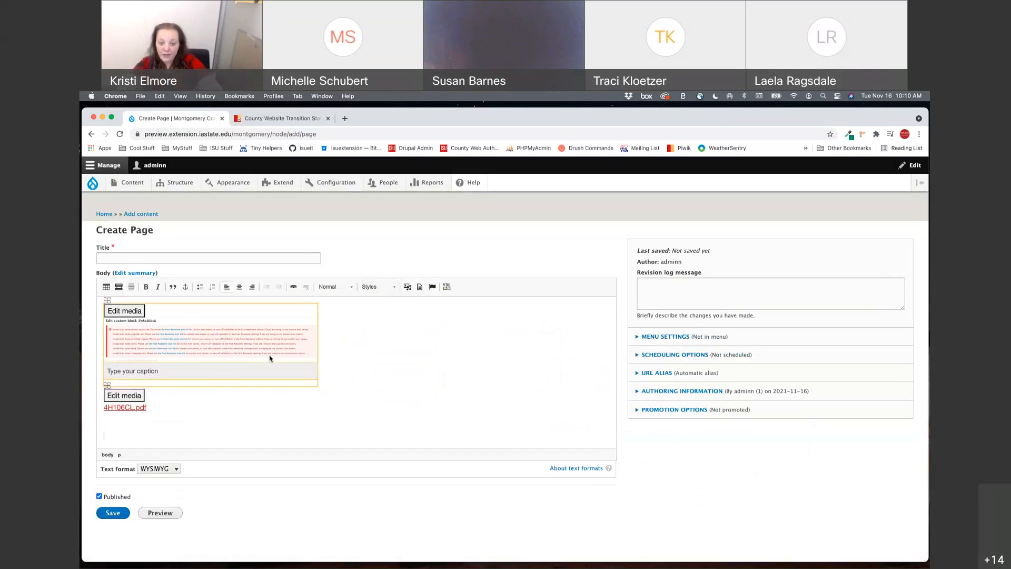
click(407, 287)
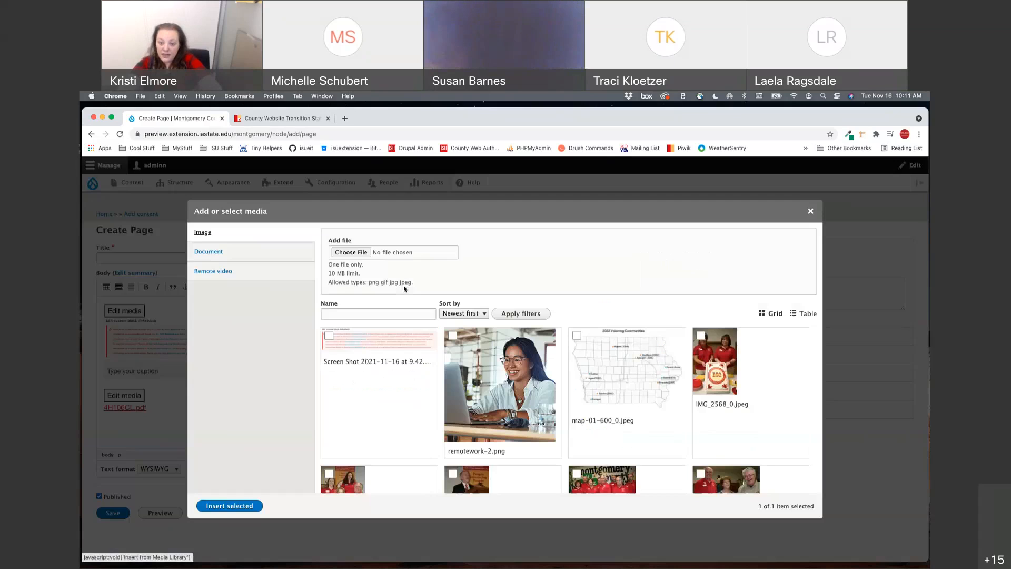
click(243, 254)
click(348, 252)
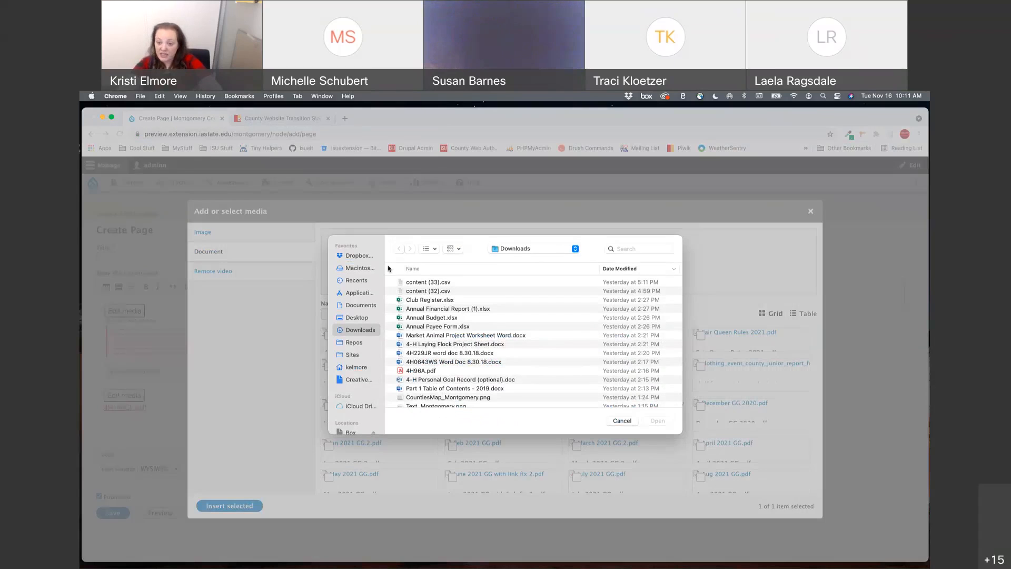
double_click(430, 372)
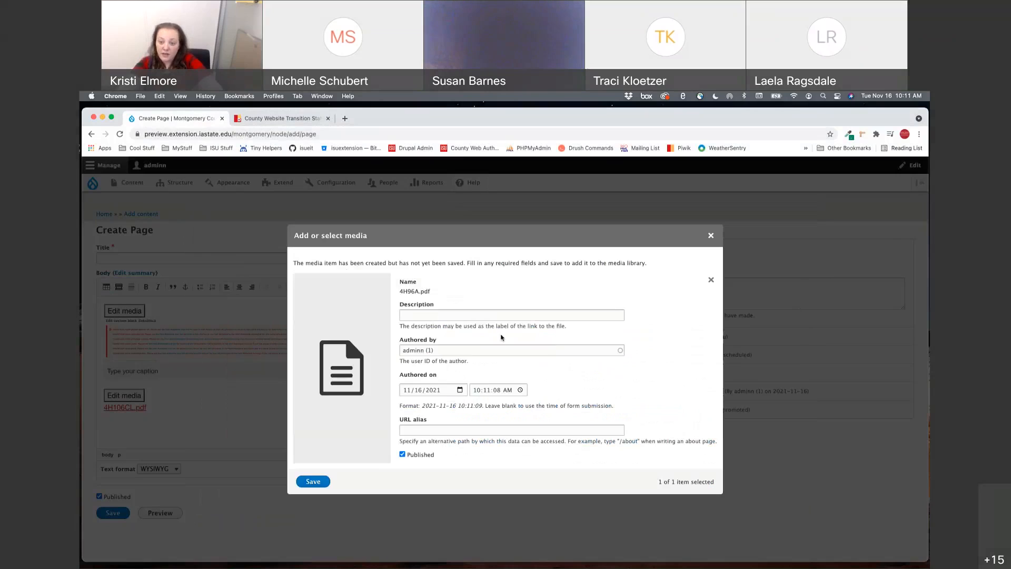
Step: Set the uploaded document's description to "Livestock ID helpsheet" and save it to the media library
click(462, 316)
drag(576, 328, 398, 327)
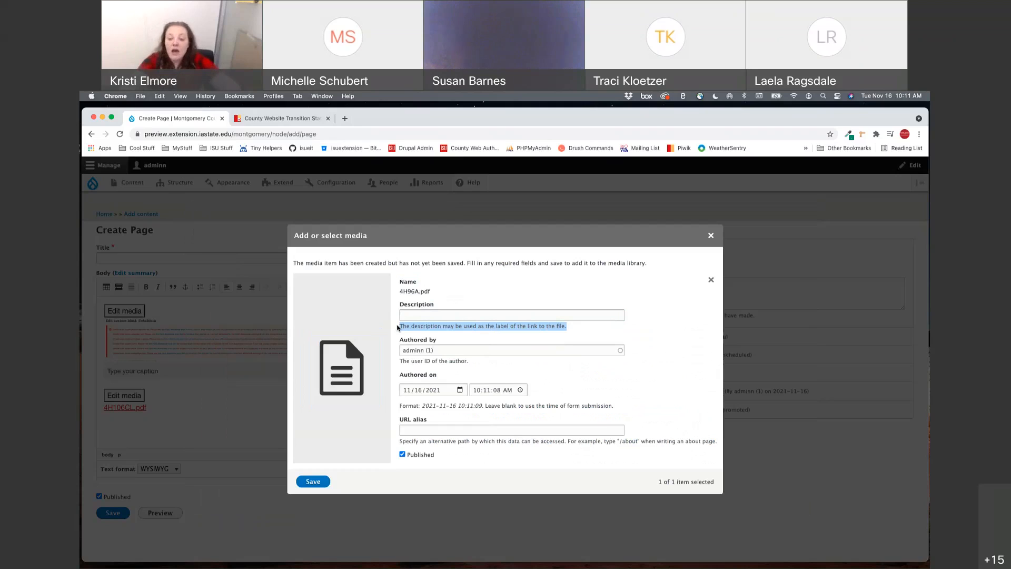
click(423, 314)
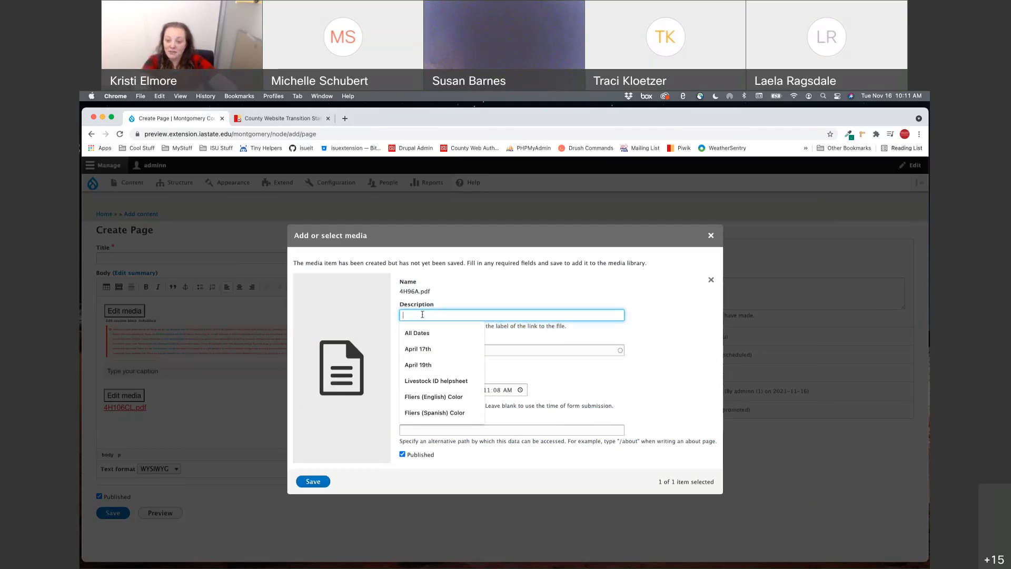
click(429, 380)
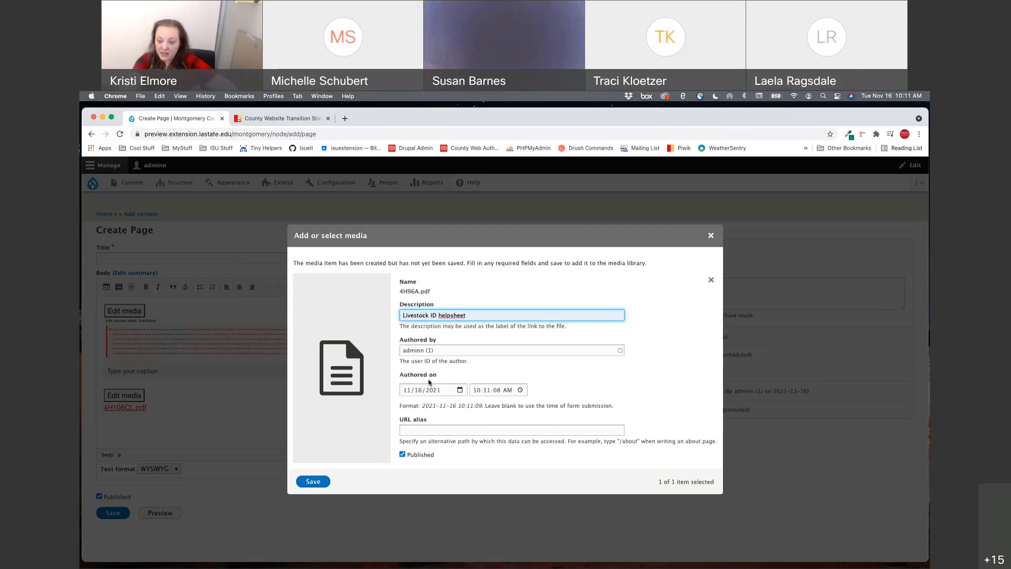
drag(402, 314, 498, 314)
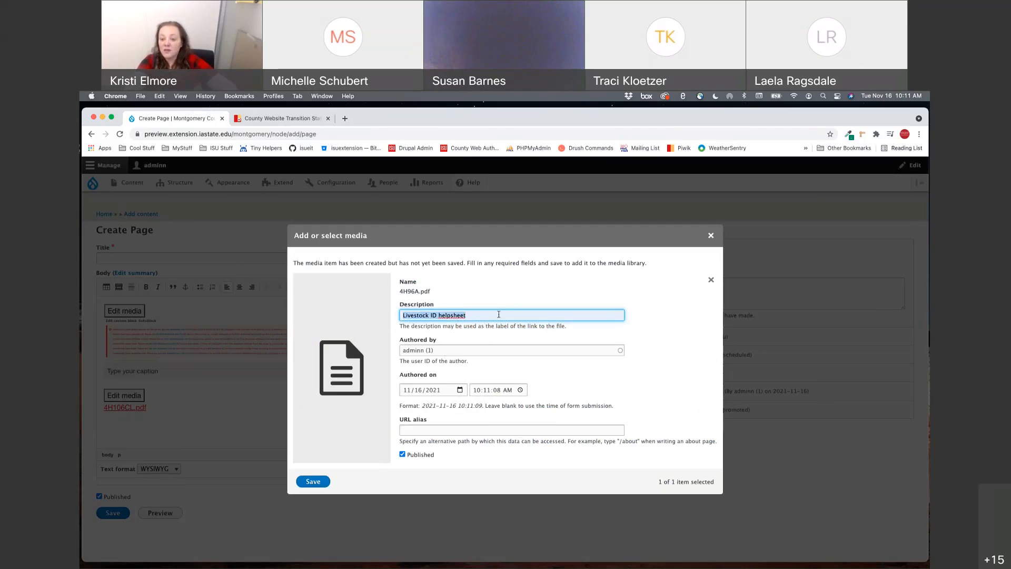
click(311, 481)
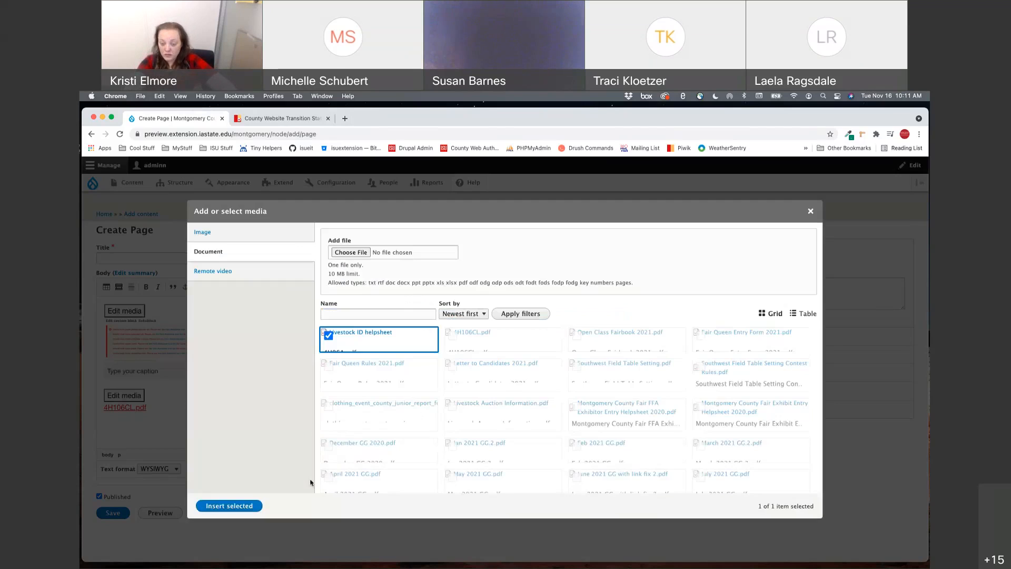
Step: Insert the Livestock ID helpsheet document into the body and select the embedded item
click(246, 506)
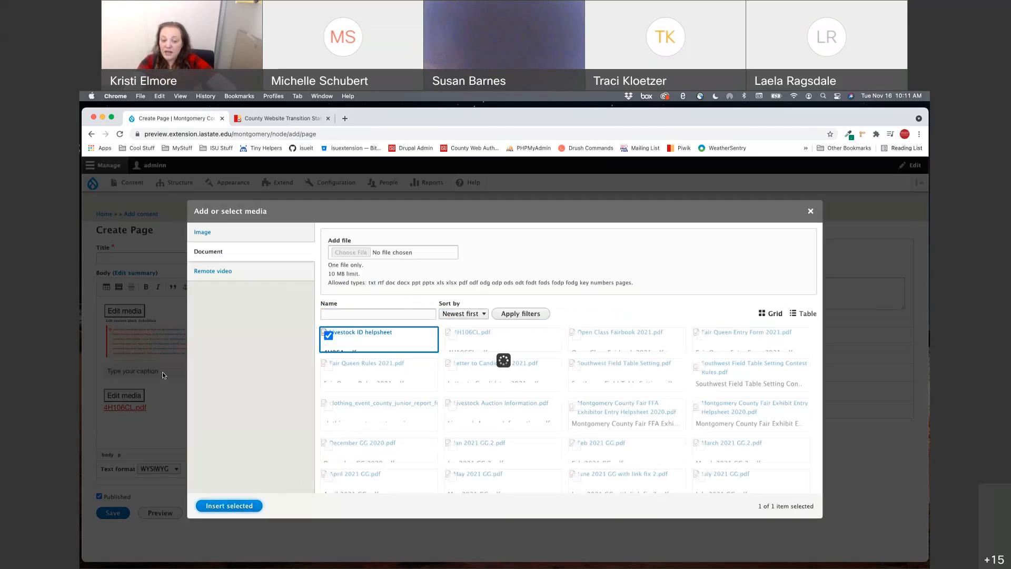
scroll(124, 422, down, 1)
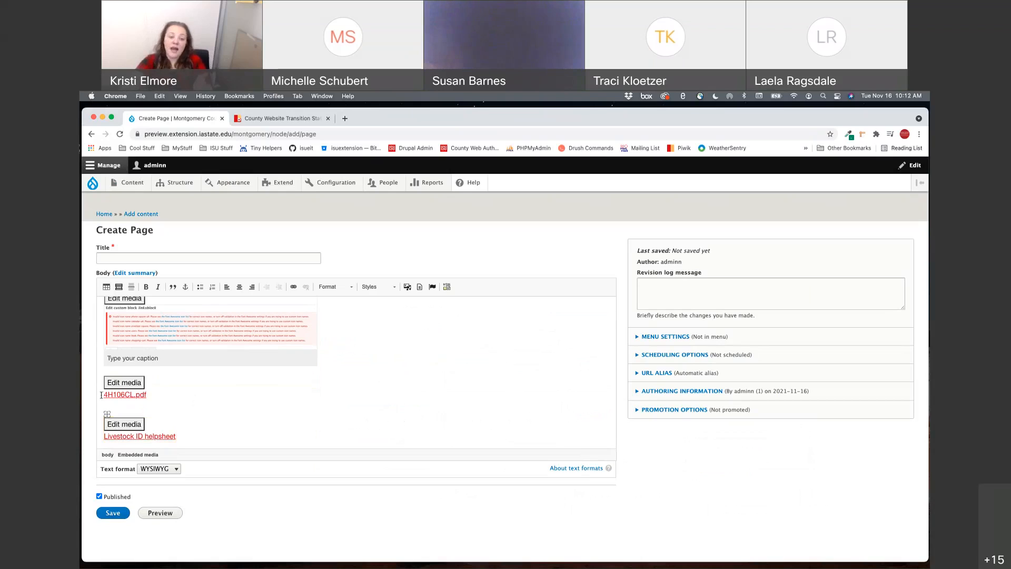
click(163, 427)
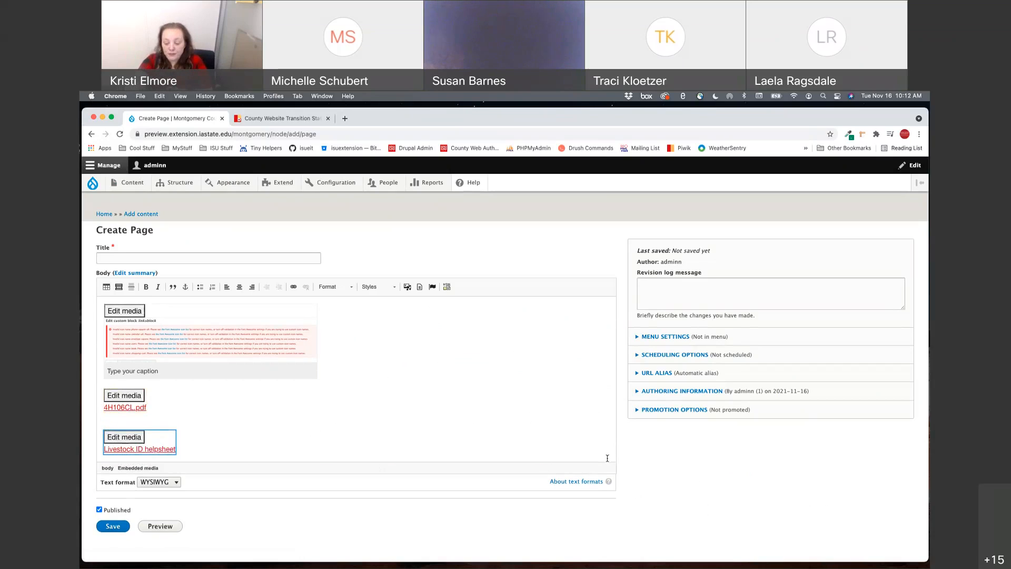
Step: Add blank paragraphs between the two embedded documents in the body
mouse_move(601, 451)
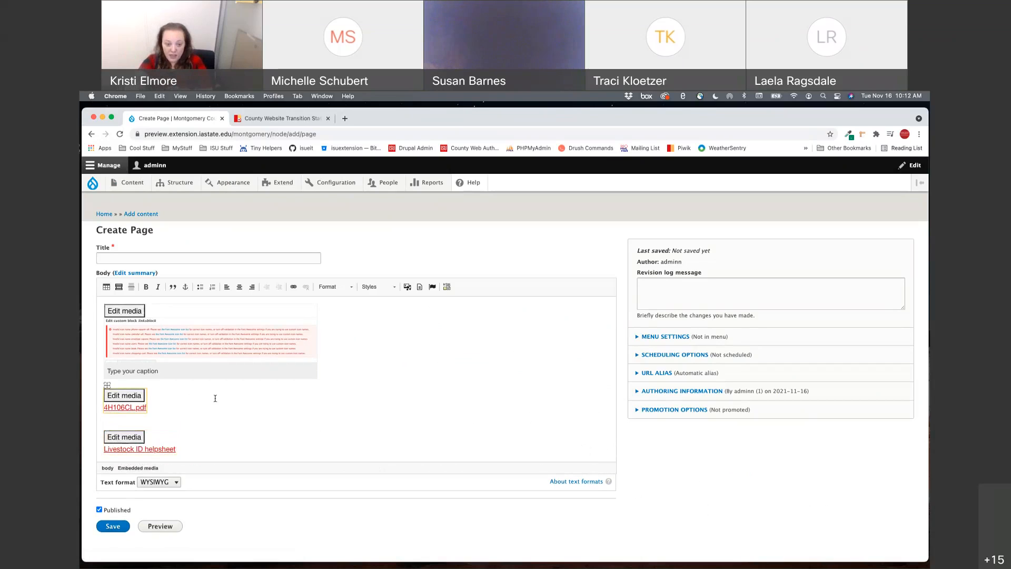
click(177, 413)
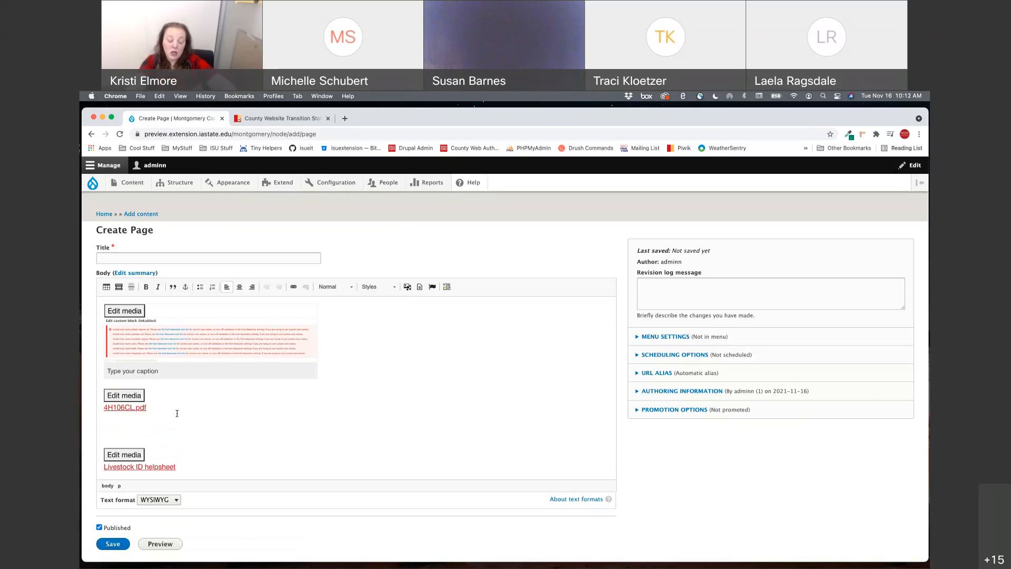
key(Return)
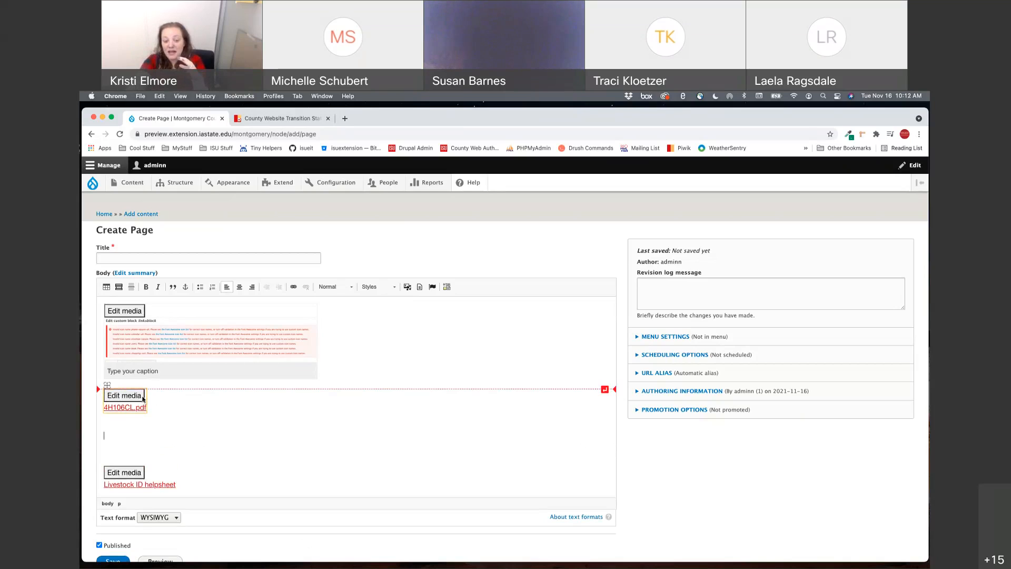
Step: View the embedded helpsheet's media settings, and enter "Livestock ID helpsheets are helpful for youth." in the empty paragraph between the documents
click(129, 473)
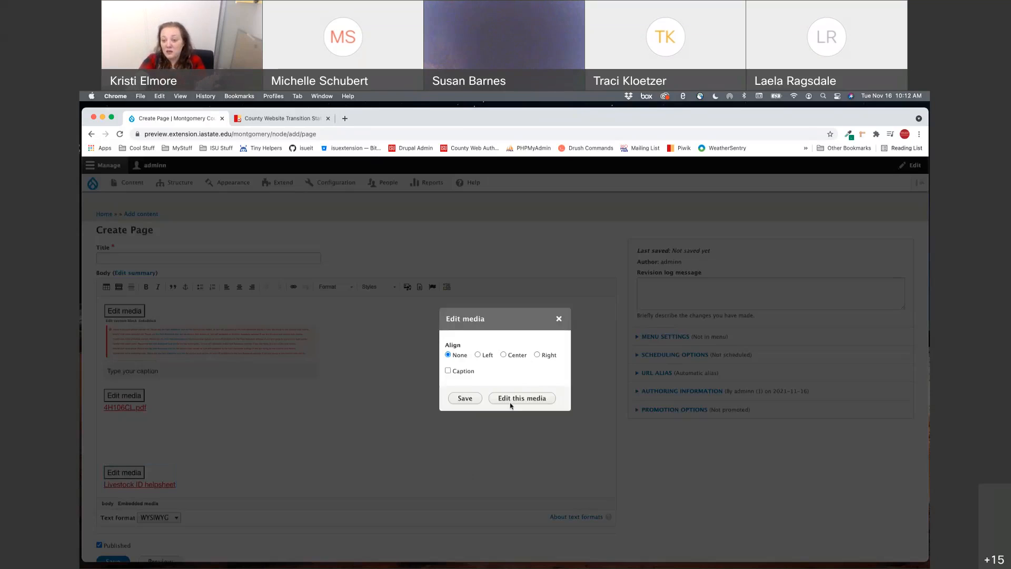
click(559, 319)
click(120, 430)
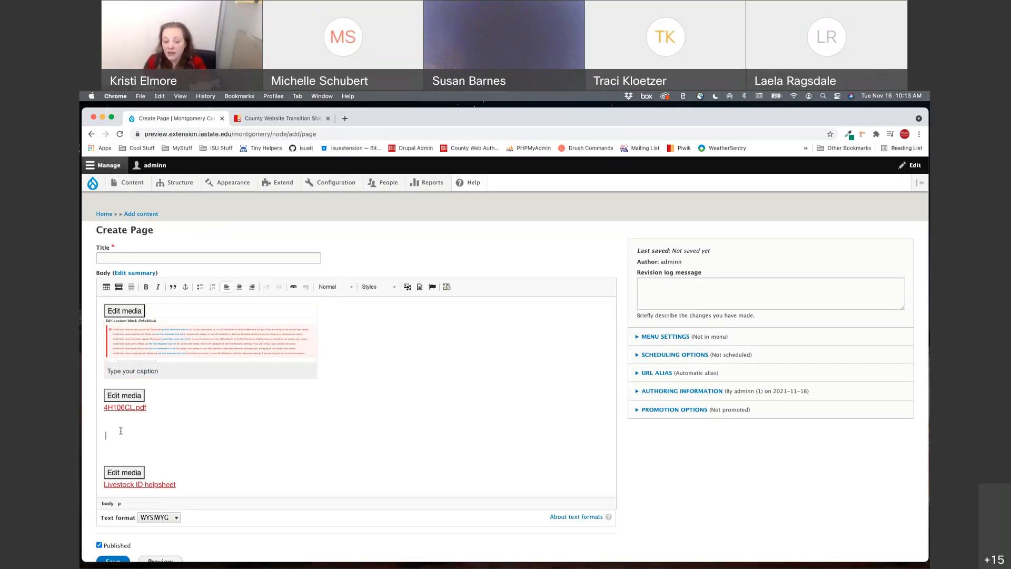
text(Liv)
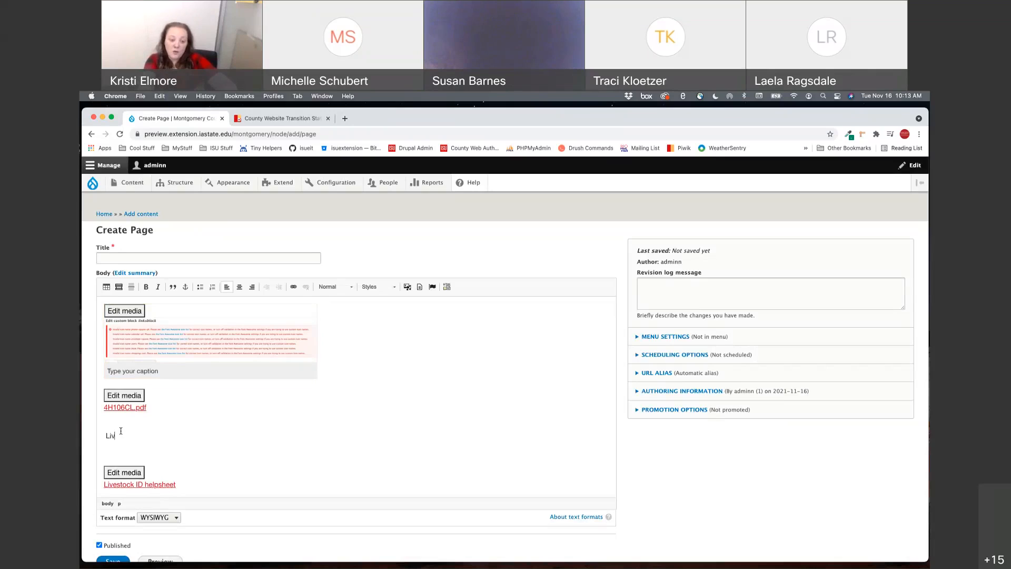
text(estok I)
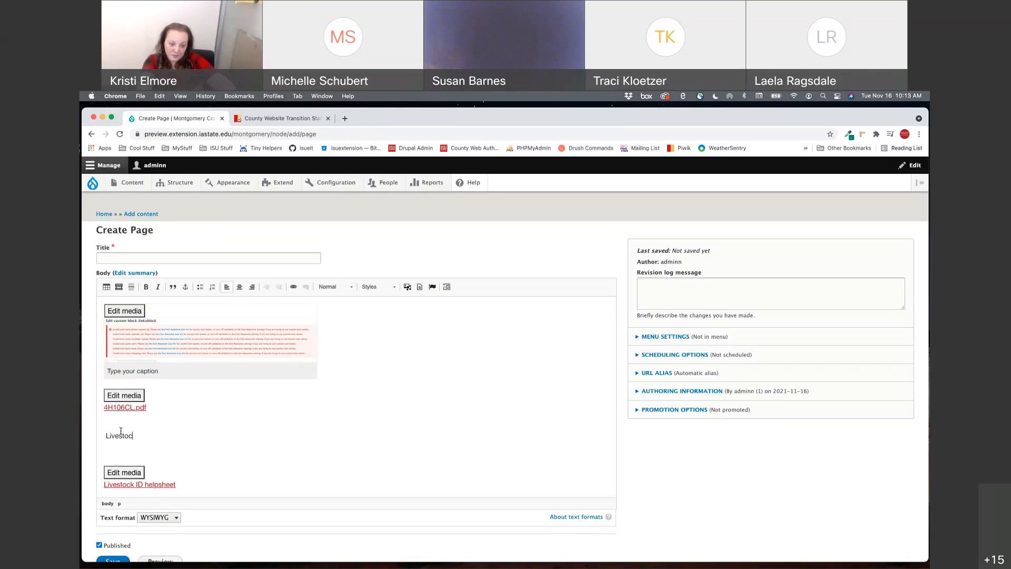
text(ID helpsheets are helpful for youth.)
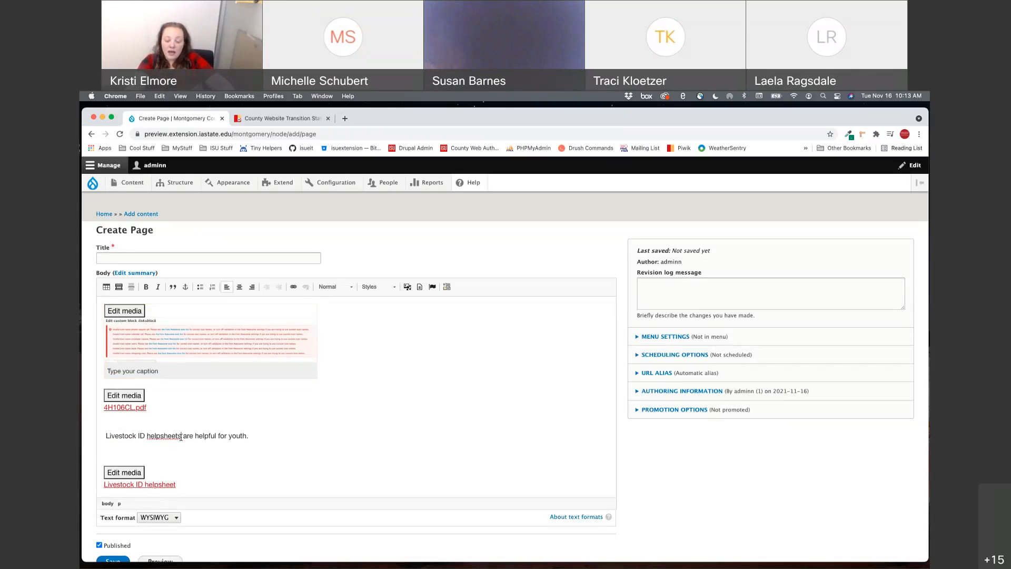
Step: Copy the link address of the Livestock ID helpsheet from the media library's documents and close the library without inserting anything
click(407, 287)
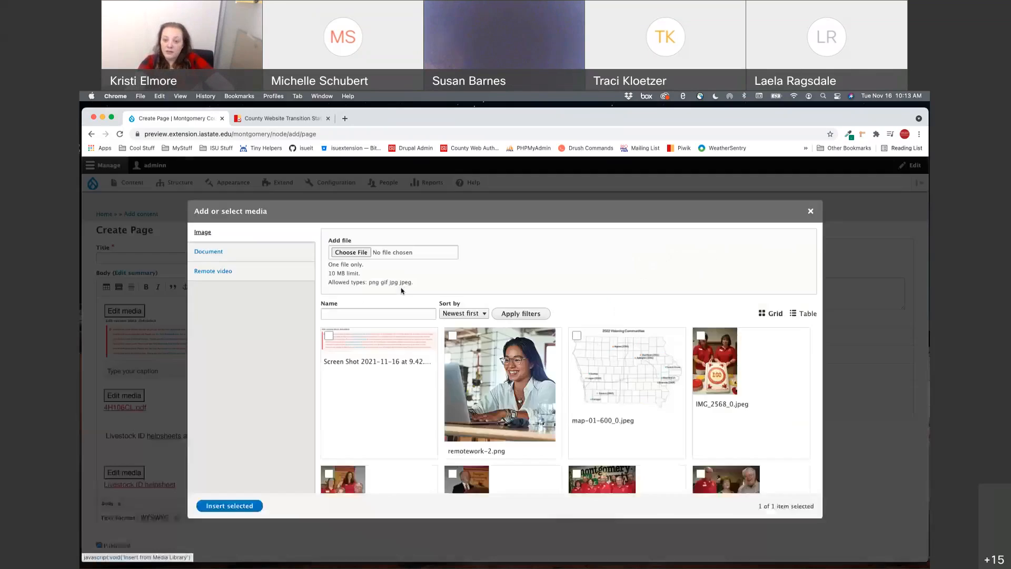
click(296, 262)
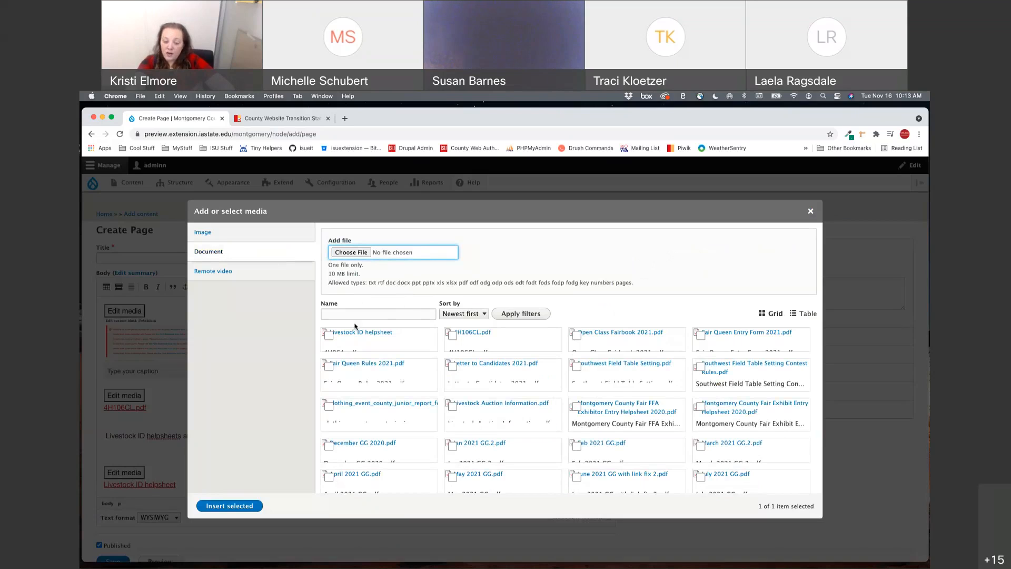
click(338, 337)
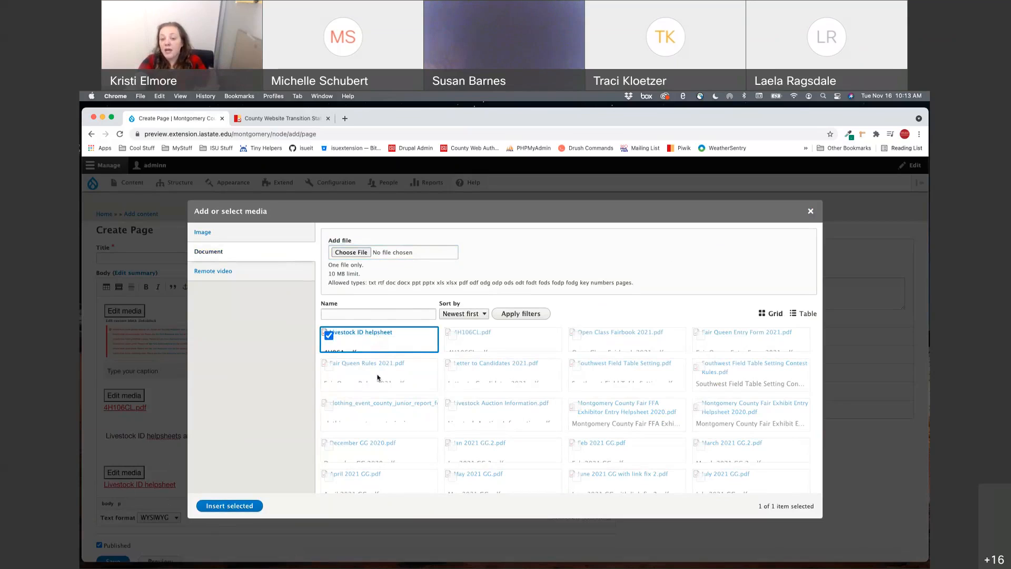
right_click(372, 333)
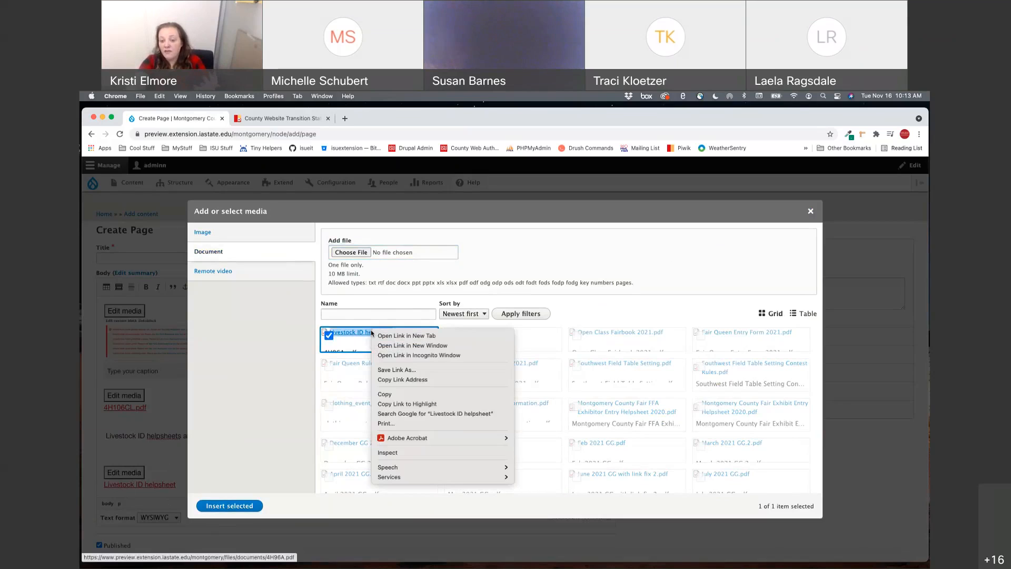
click(430, 381)
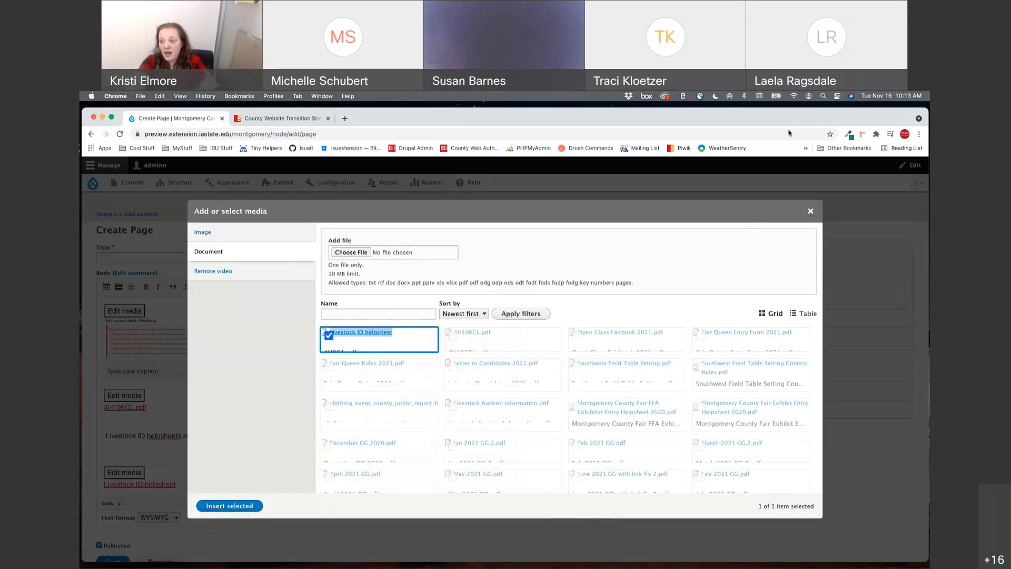
click(810, 211)
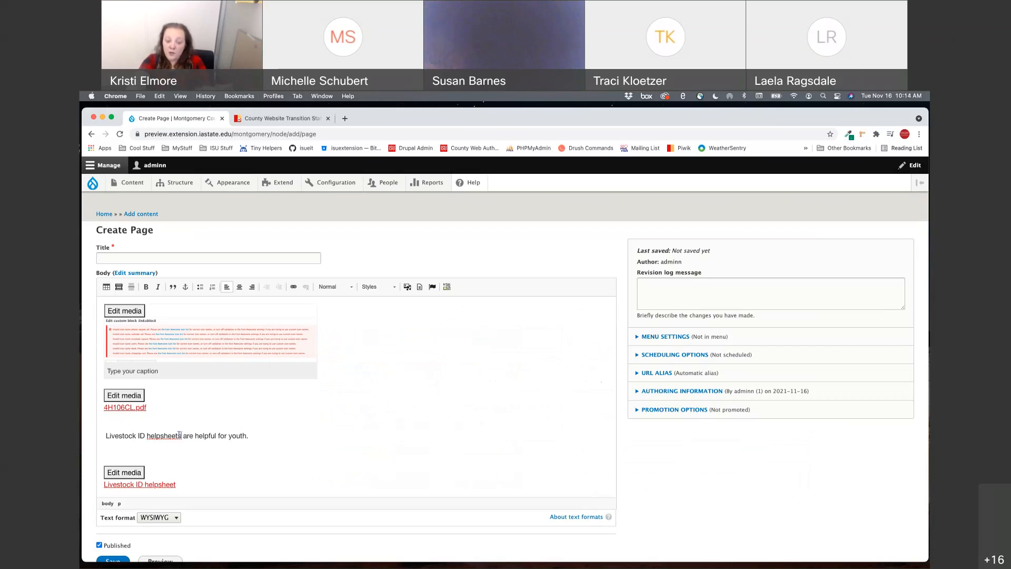
Step: Link the words "Livestock ID helpsheets" to the copied 4H96A.pdf address and view the media settings of the embedded document above the sentence
drag(181, 435, 108, 430)
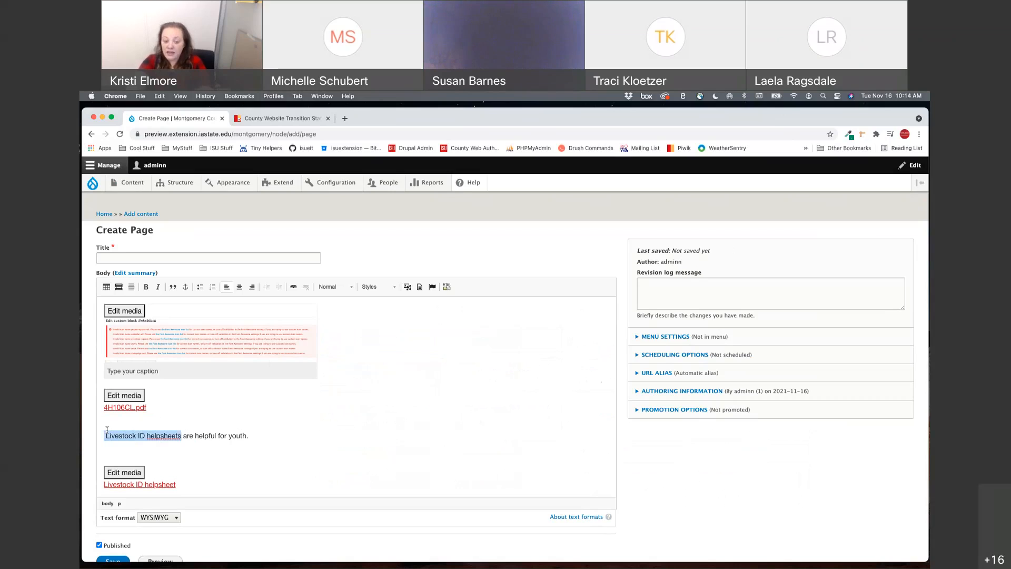
click(294, 286)
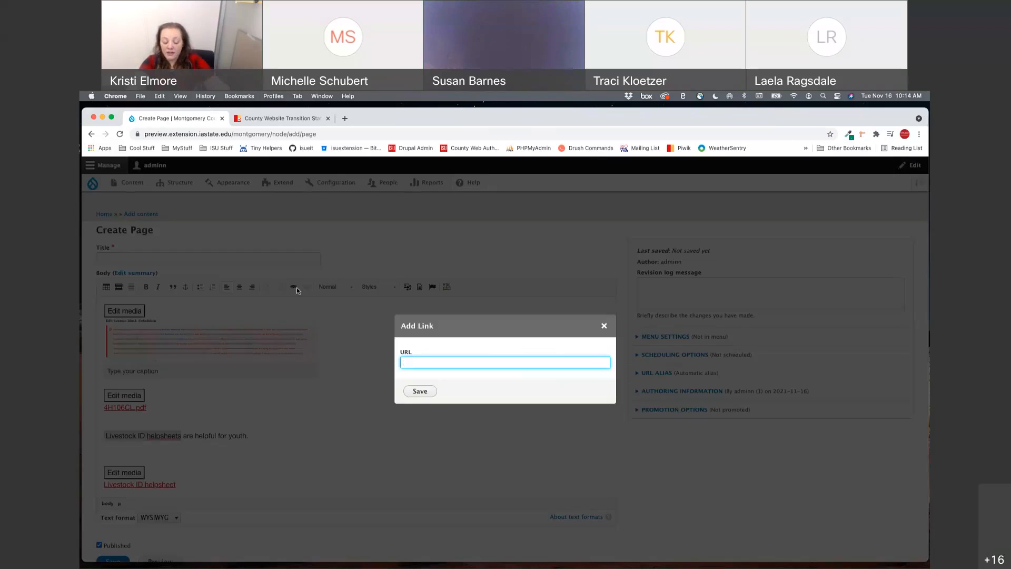
text(preview.extension.iastate.edu/montgomery/files/documents/4H96A.pdf)
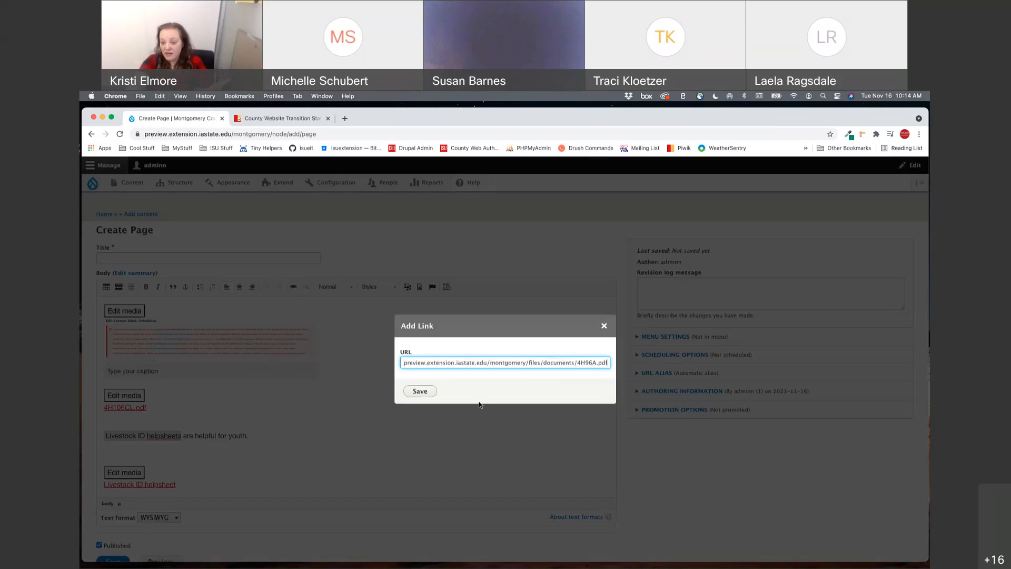
click(411, 391)
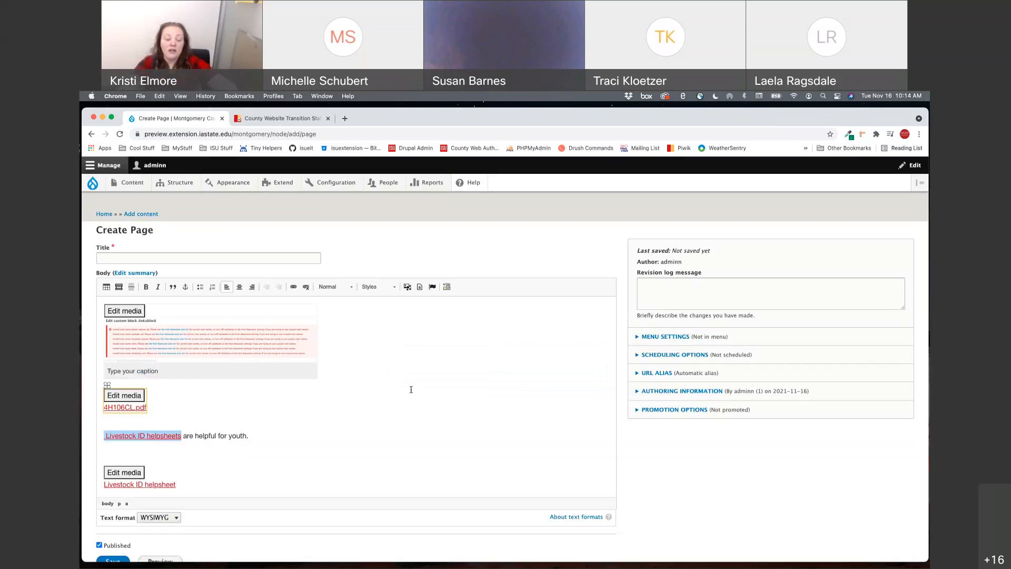
click(126, 396)
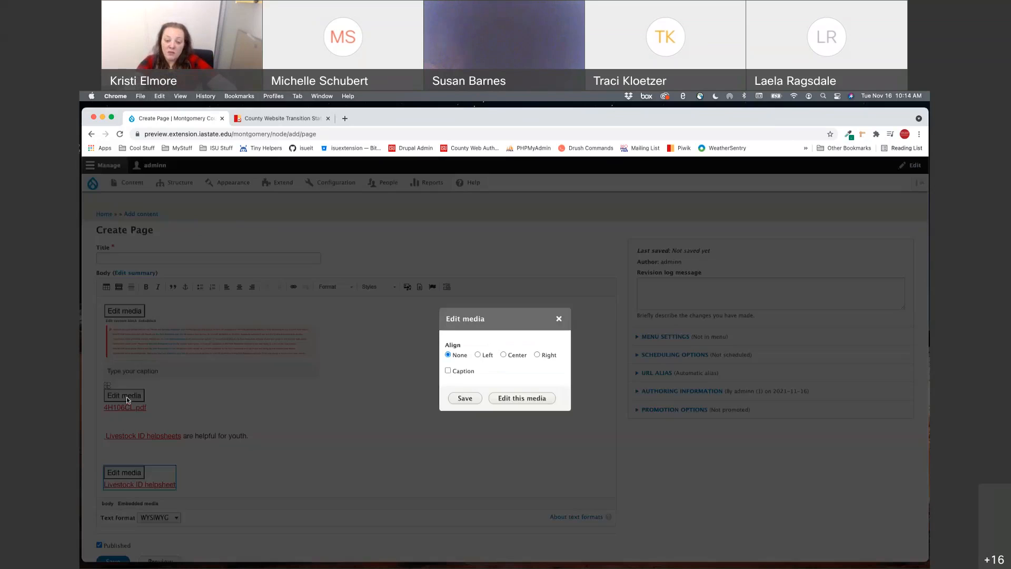
click(559, 319)
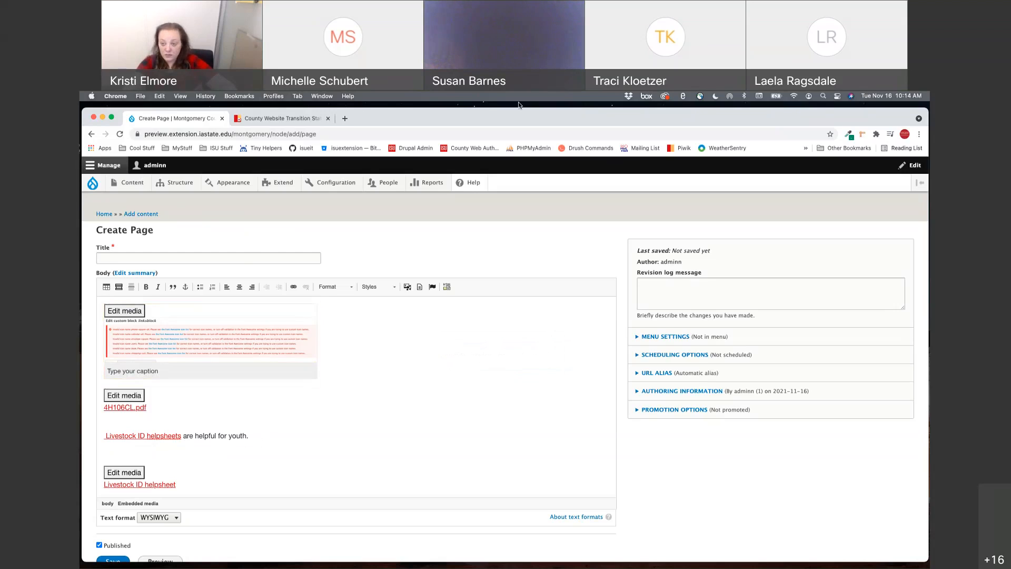
Step: Add an empty paragraph above the embedded Livestock ID helpsheet and open the media library's form for adding a remote video there
scroll(189, 429, down, 1)
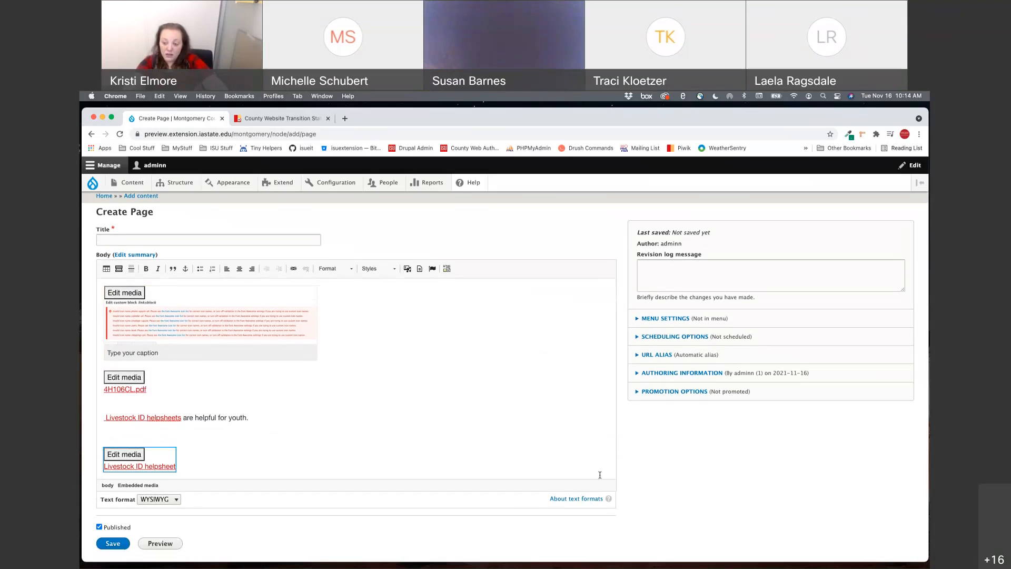
click(114, 431)
key(Return)
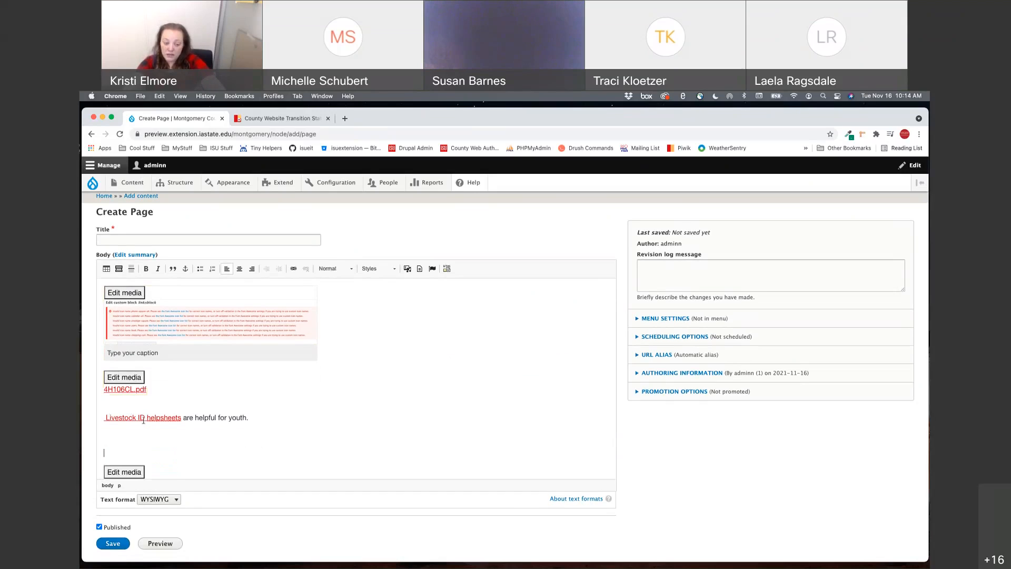
click(407, 269)
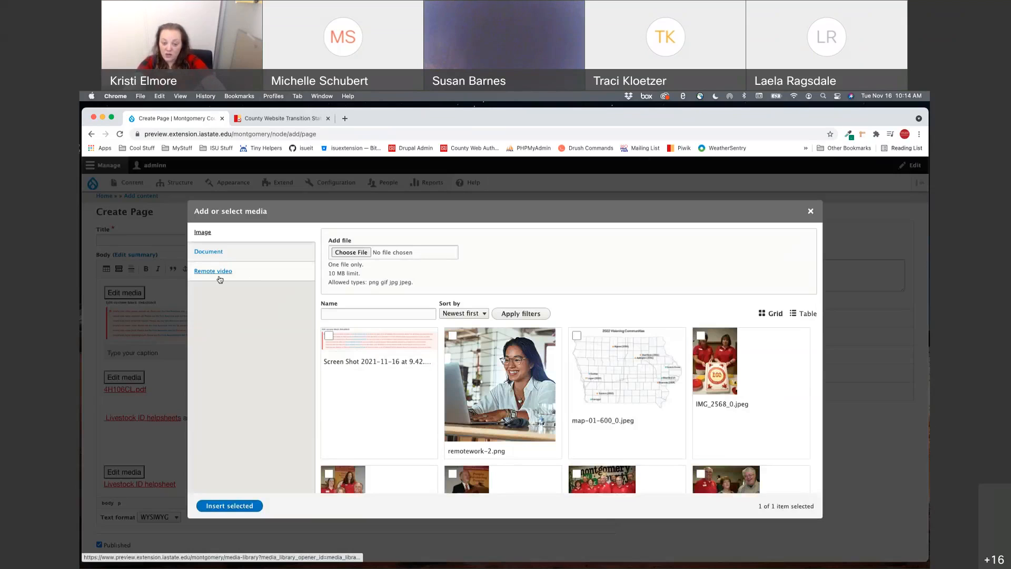
click(219, 275)
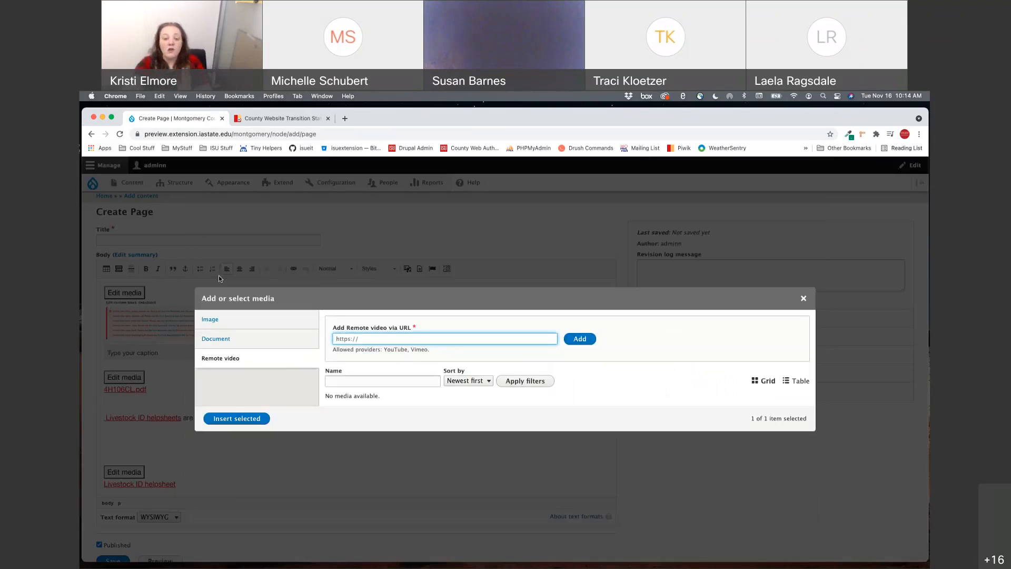
drag(430, 350, 334, 350)
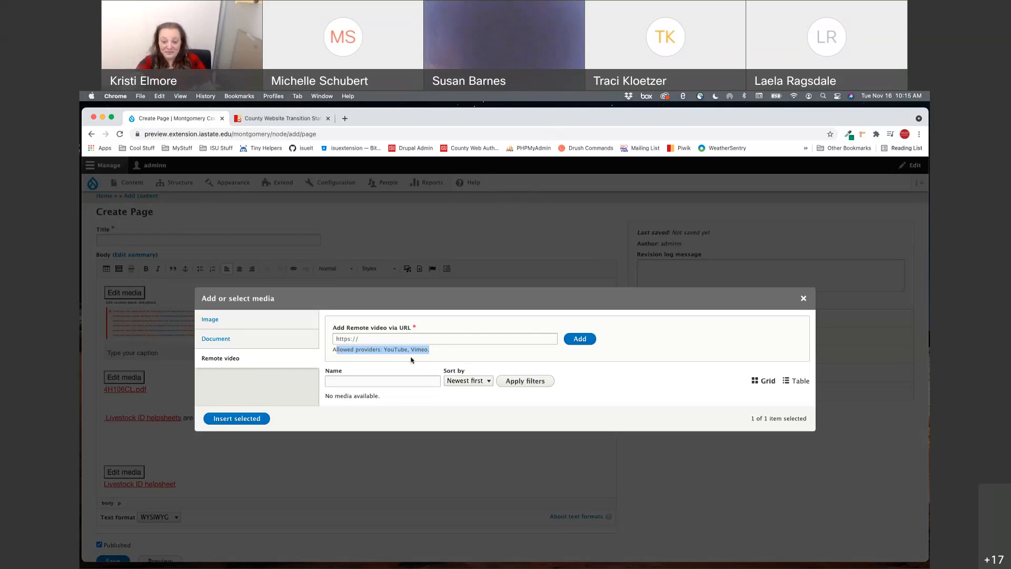
click(398, 341)
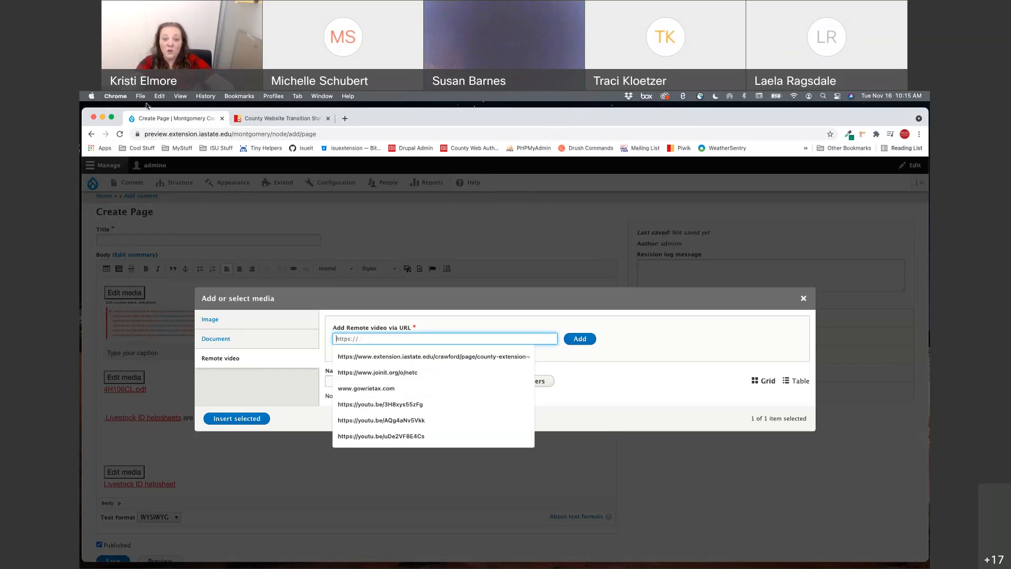
Step: Open youtube.com in a new browser tab and open News Articles/Embed News Articles from the County Website Webinar Series playlist
click(344, 118)
text(youtube.com)
key(Return)
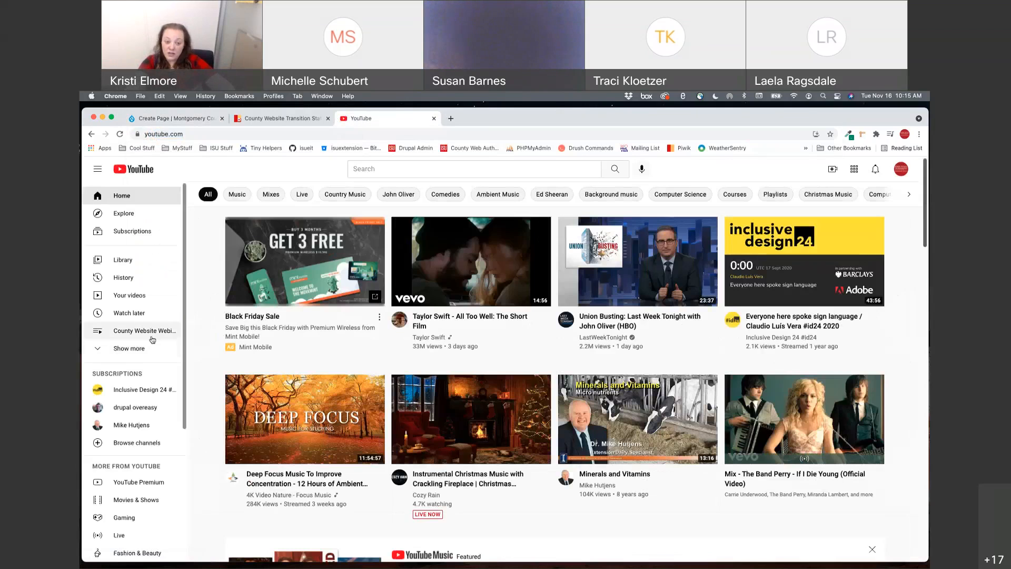
click(132, 330)
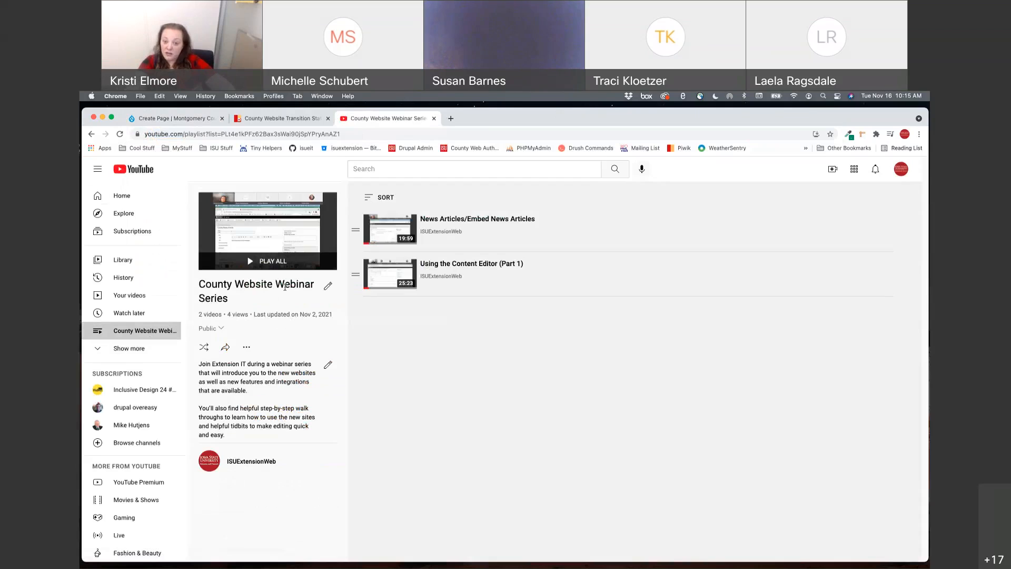
click(283, 134)
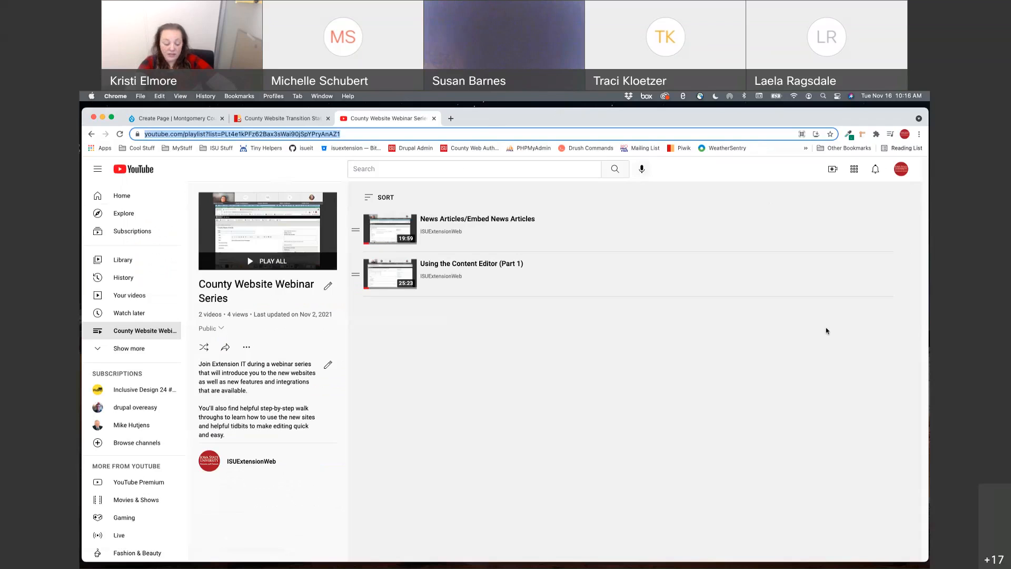
click(515, 317)
click(460, 220)
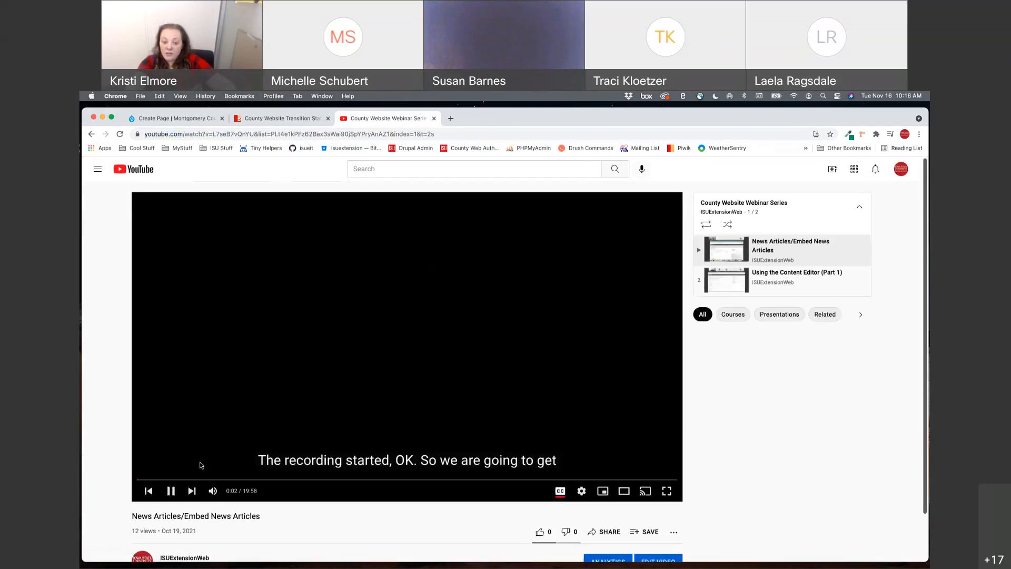
Step: Copy the share link of the News Articles/Embed News Articles video
scroll(540, 508, down, 2)
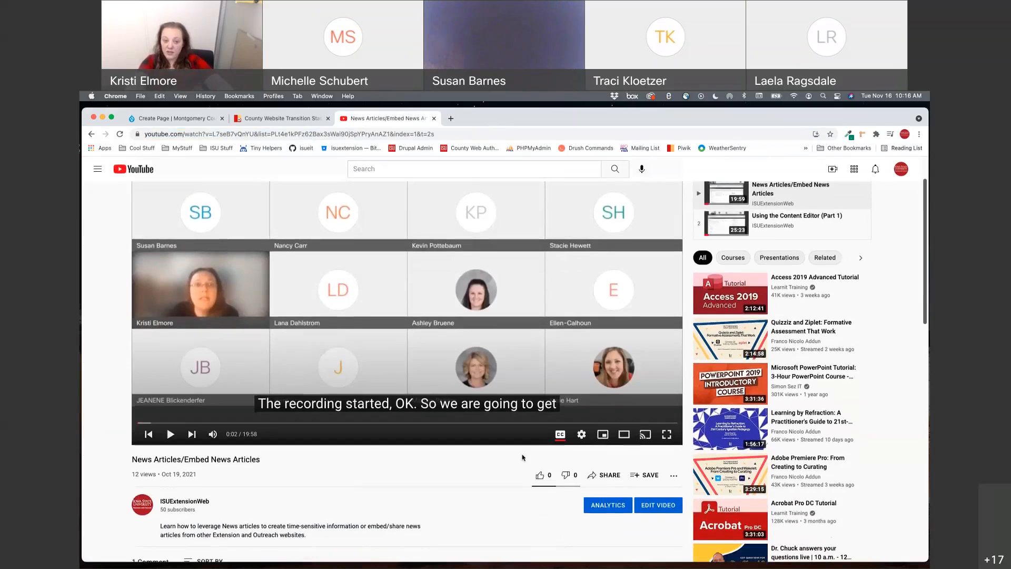
click(609, 477)
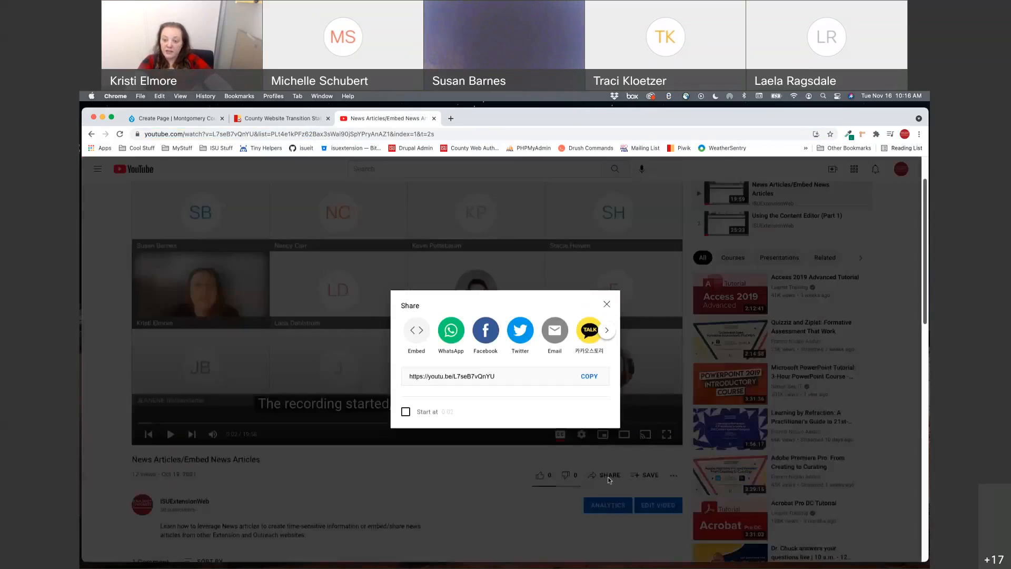
click(594, 383)
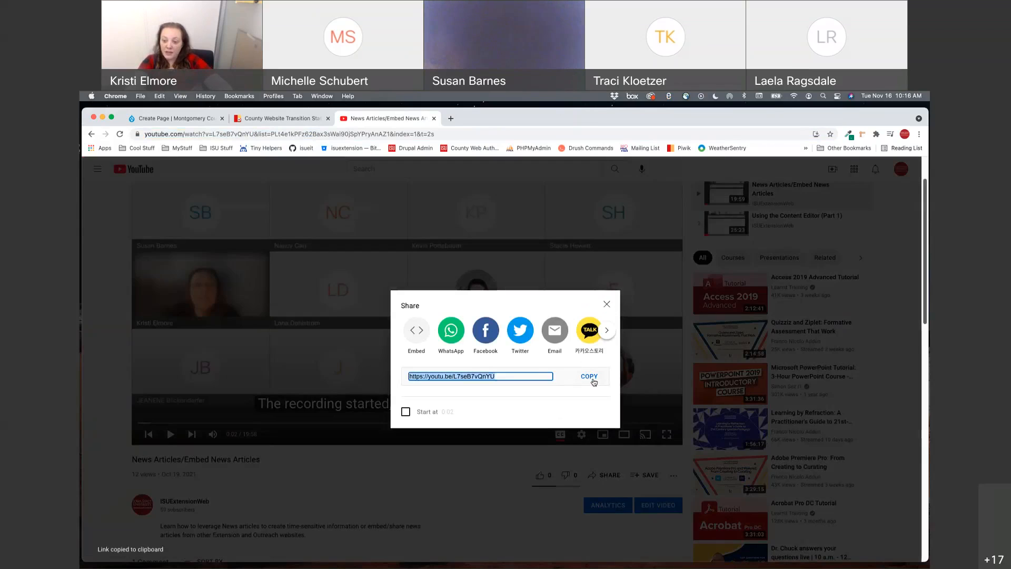
click(180, 121)
key(super+v)
click(588, 340)
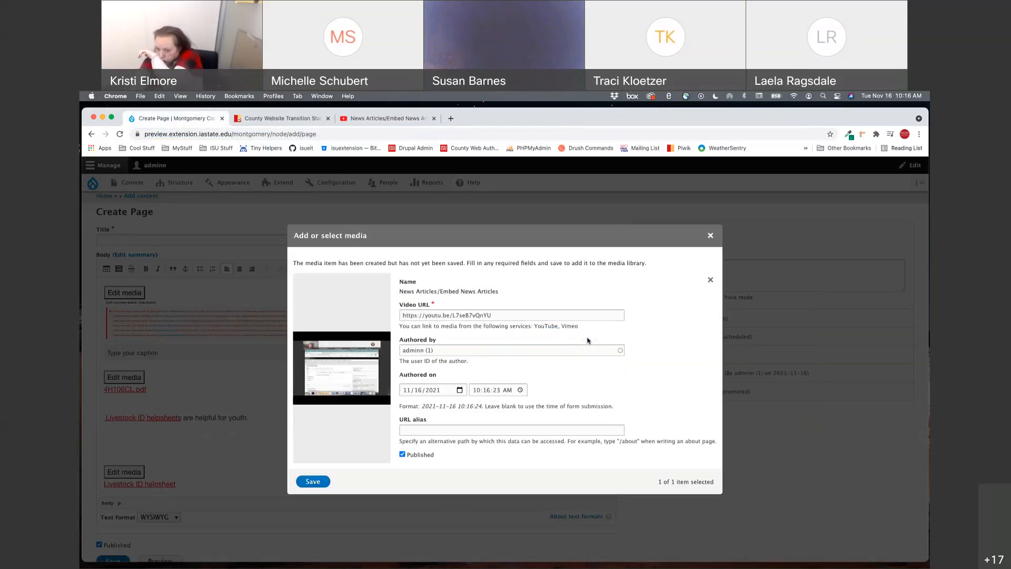
scroll(421, 389, down, 1)
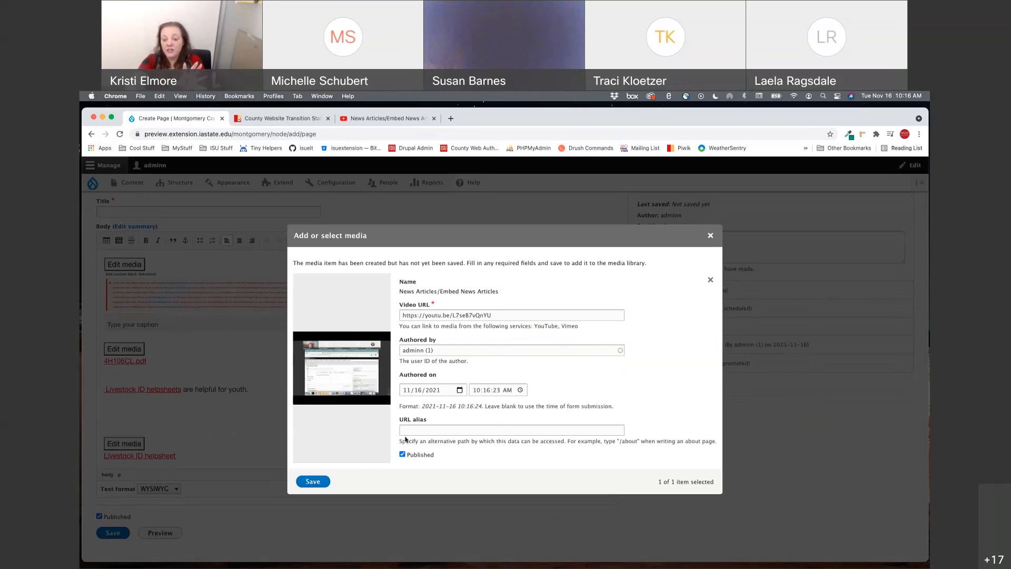
click(313, 482)
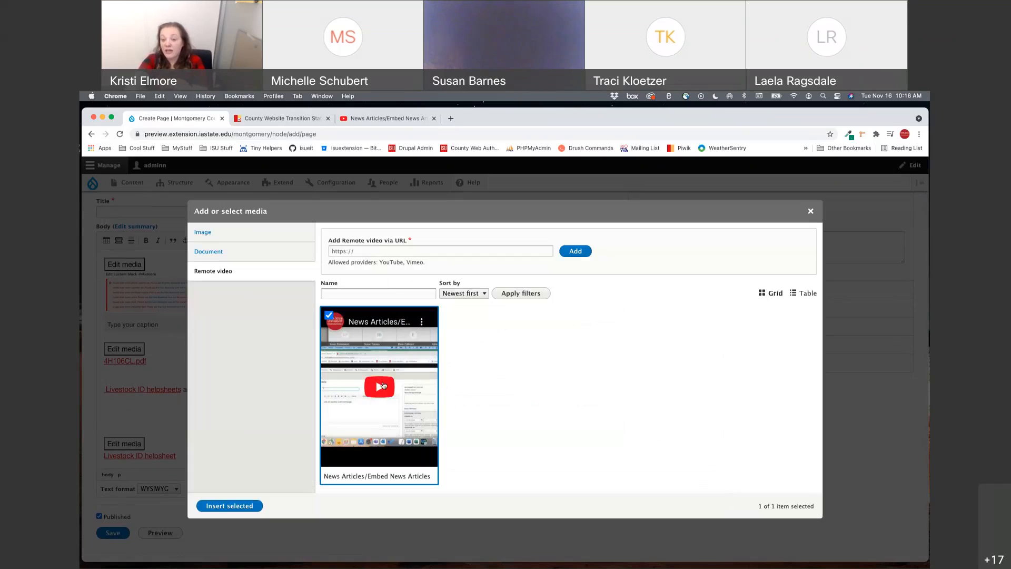
Step: Preview the News Articles/Embed News Articles video in the media library and insert it into the page body
click(382, 386)
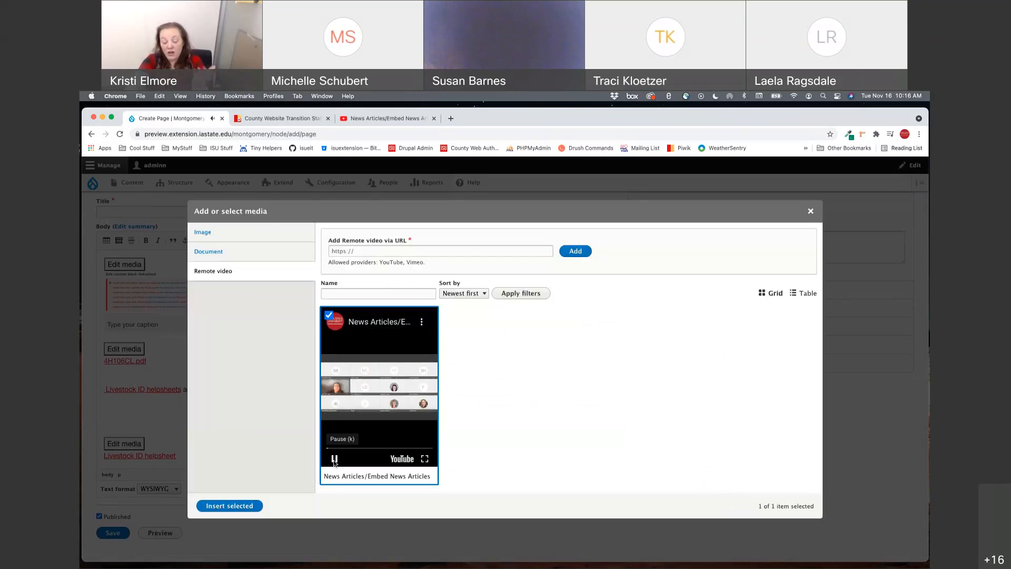
click(334, 460)
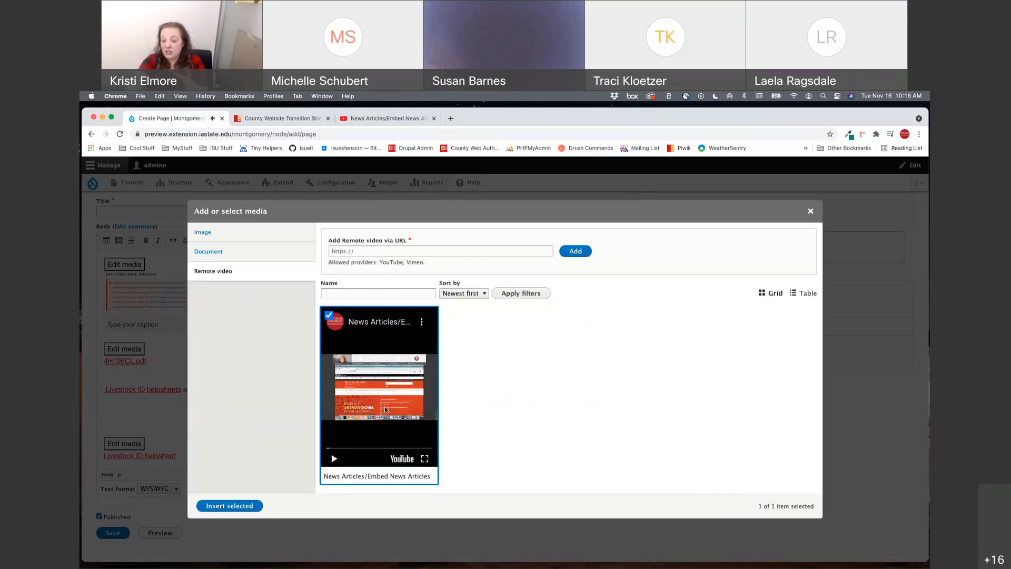
click(240, 505)
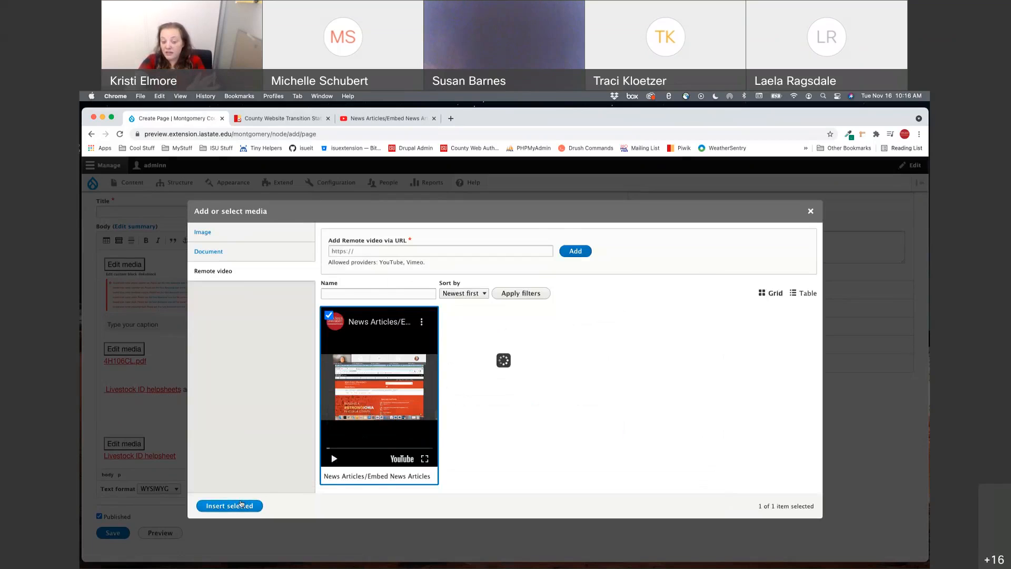
Step: Play the embedded video briefly in the body editor and pause it
scroll(214, 384, down, 2)
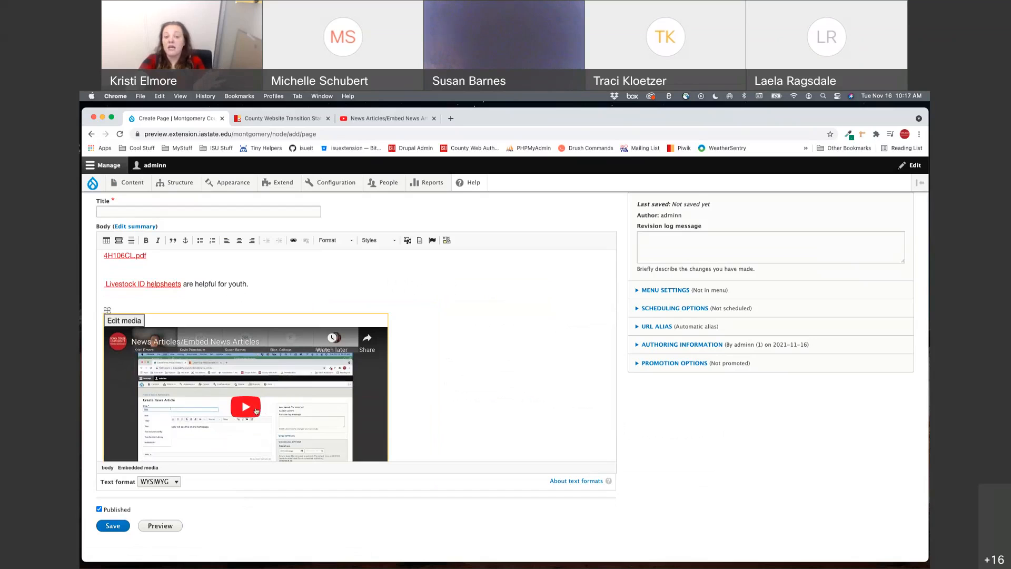
scroll(253, 390, down, 1)
click(248, 376)
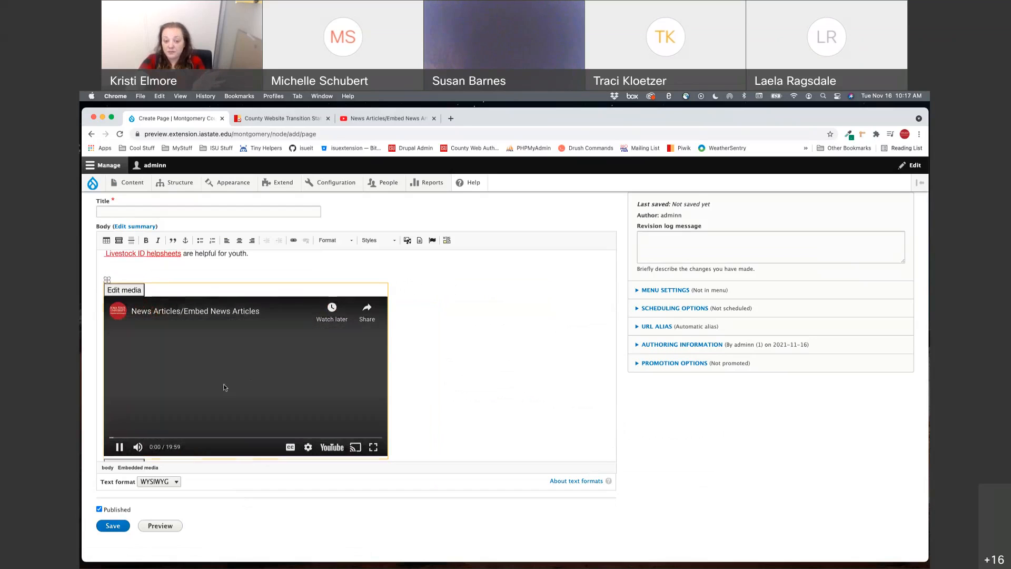
click(120, 447)
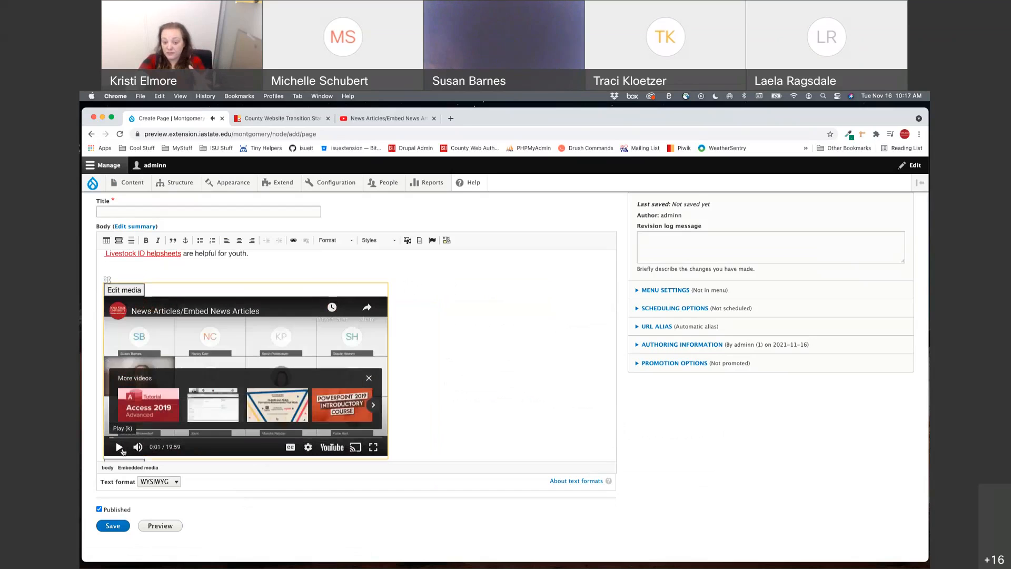
Step: Review the embedded video's media settings and its available display sizes, and close them without changing anything
click(122, 291)
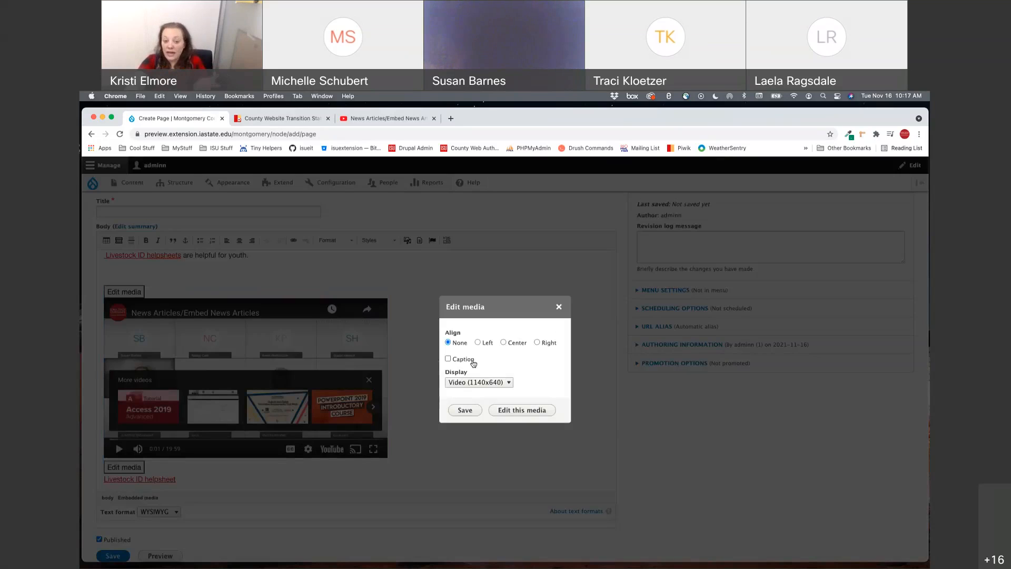
click(480, 383)
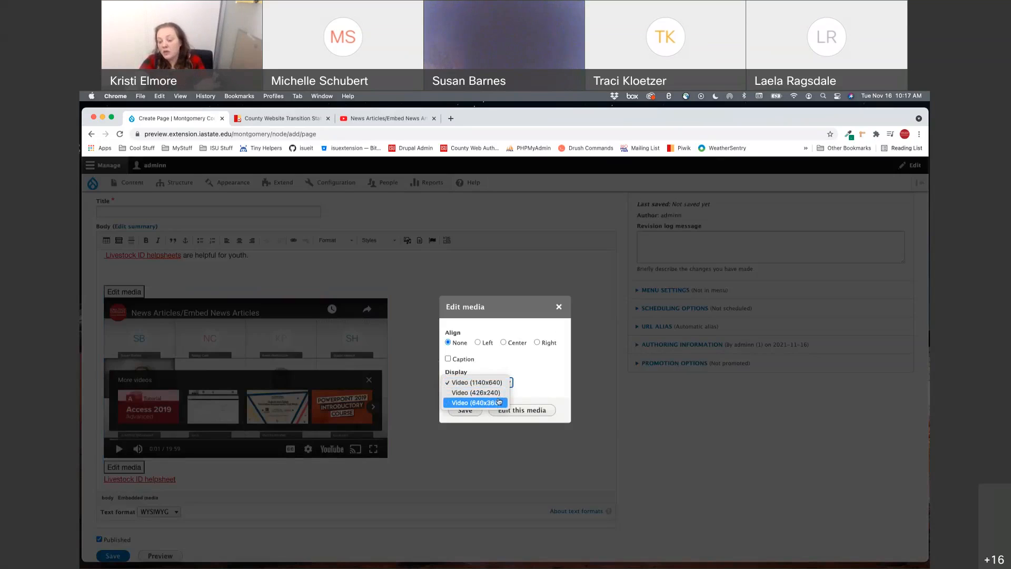
click(526, 373)
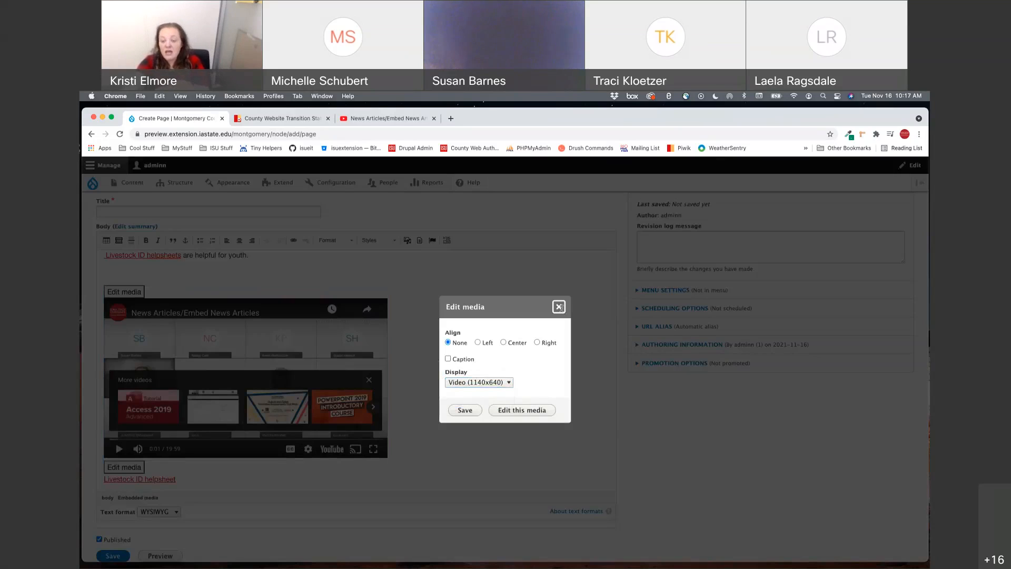
click(559, 306)
Step: Move the embedded video above the "Livestock ID helpsheets are helpful for youth." paragraph
click(108, 282)
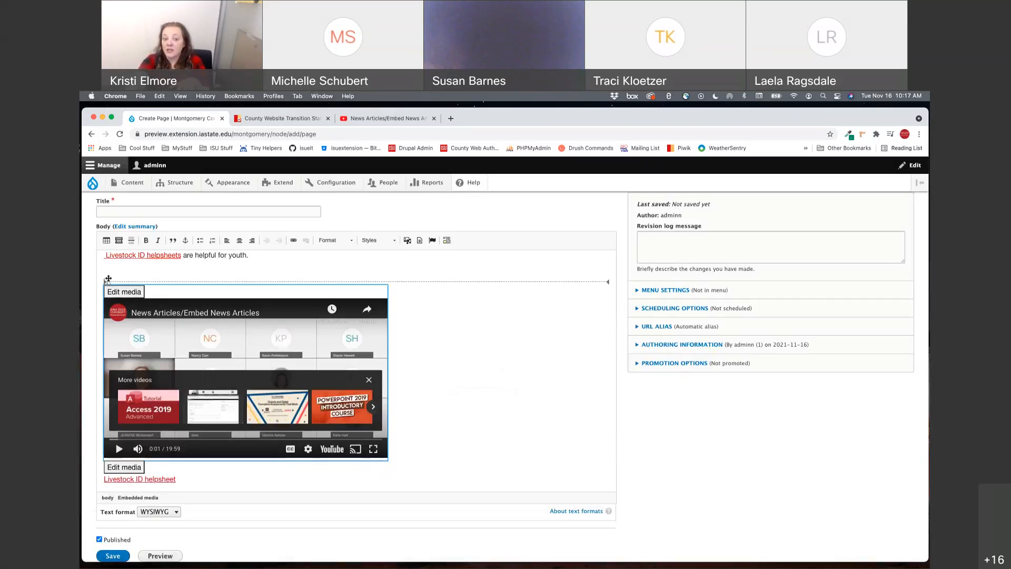
scroll(106, 282, up, 2)
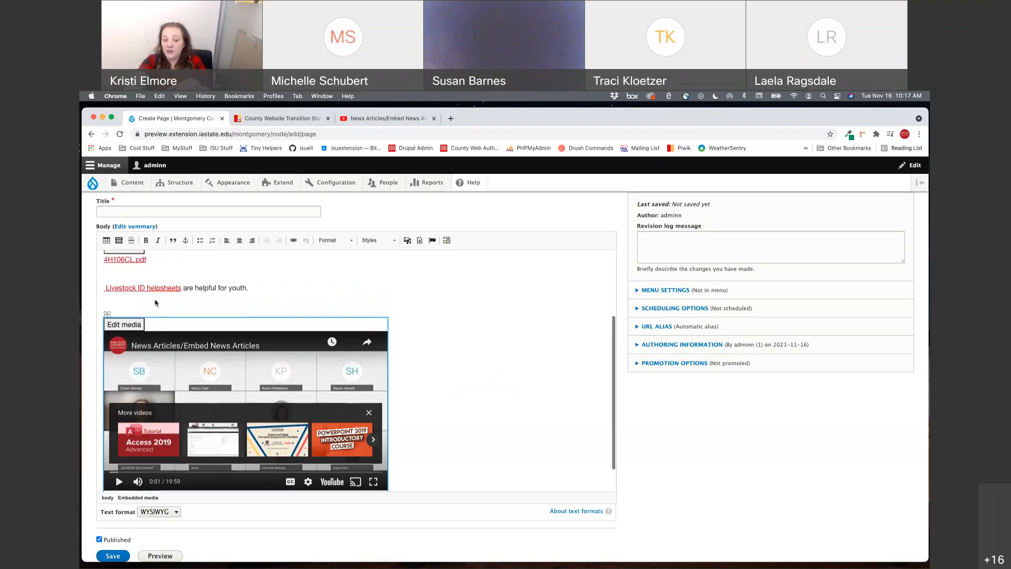
drag(103, 346, 105, 308)
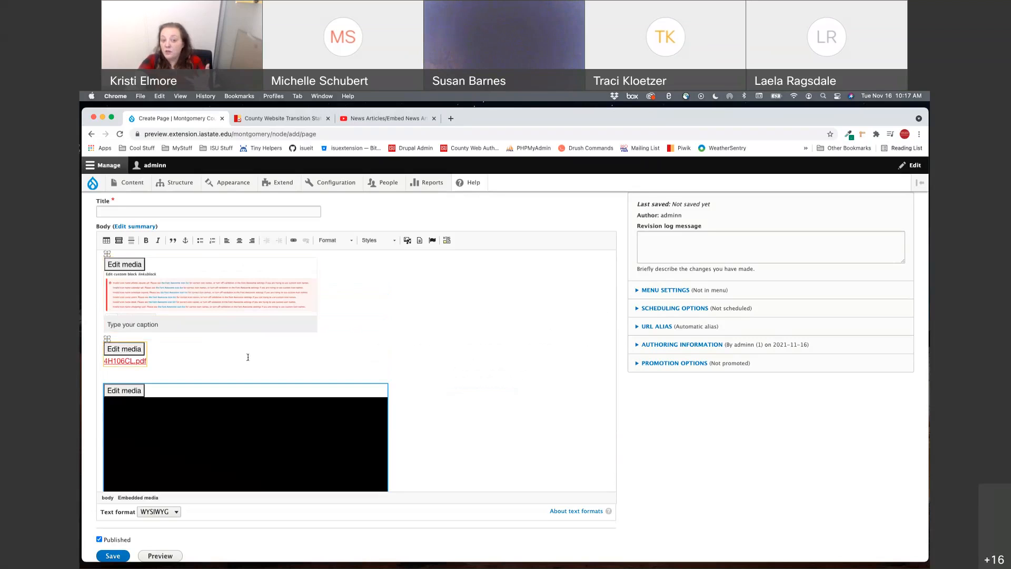
scroll(248, 357, down, 3)
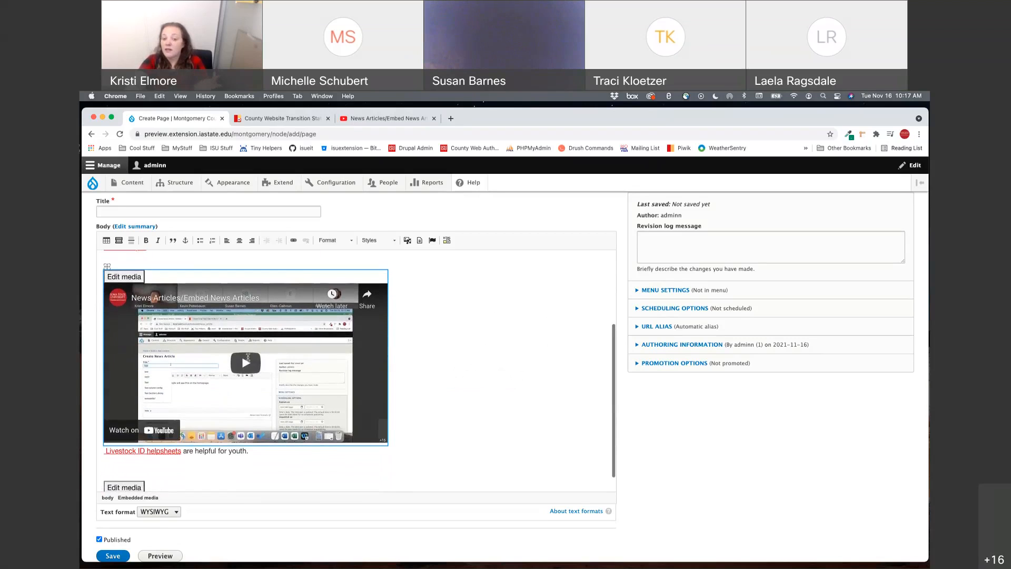
Step: Open the site's media management list from the new page form and browse through the uploaded media items
scroll(248, 357, up, 3)
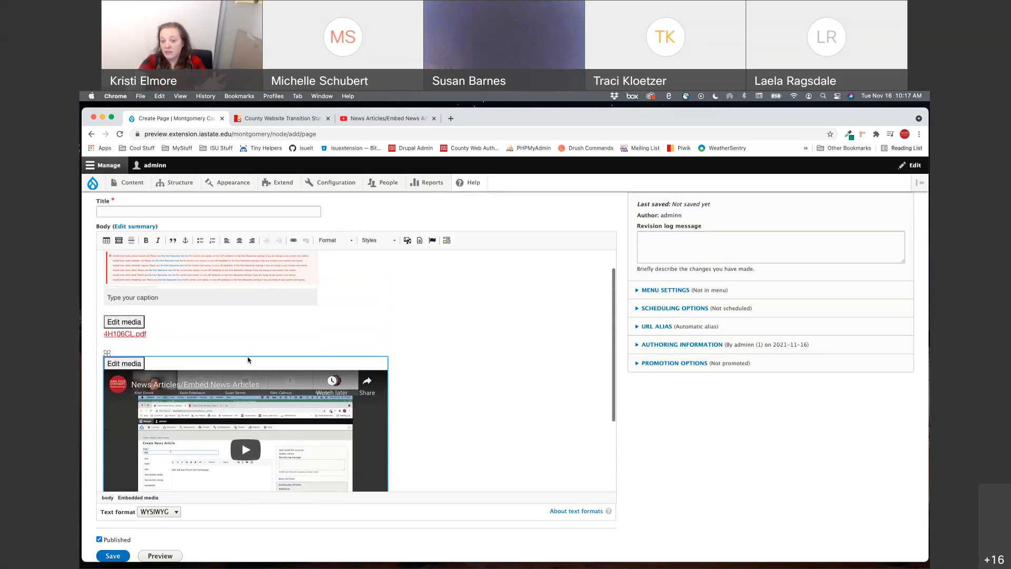
scroll(247, 357, up, 1)
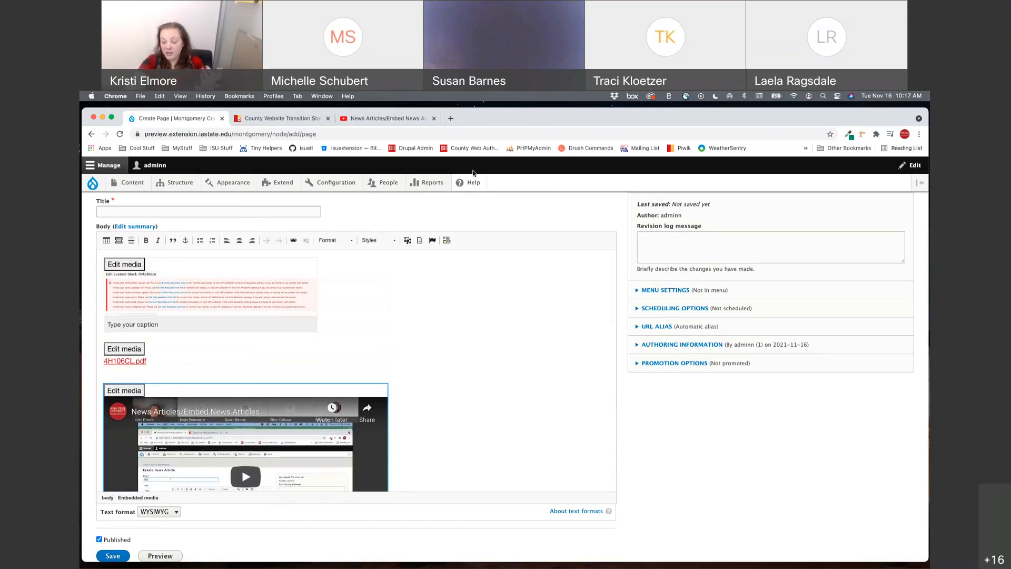
mouse_move(160, 182)
mouse_move(111, 188)
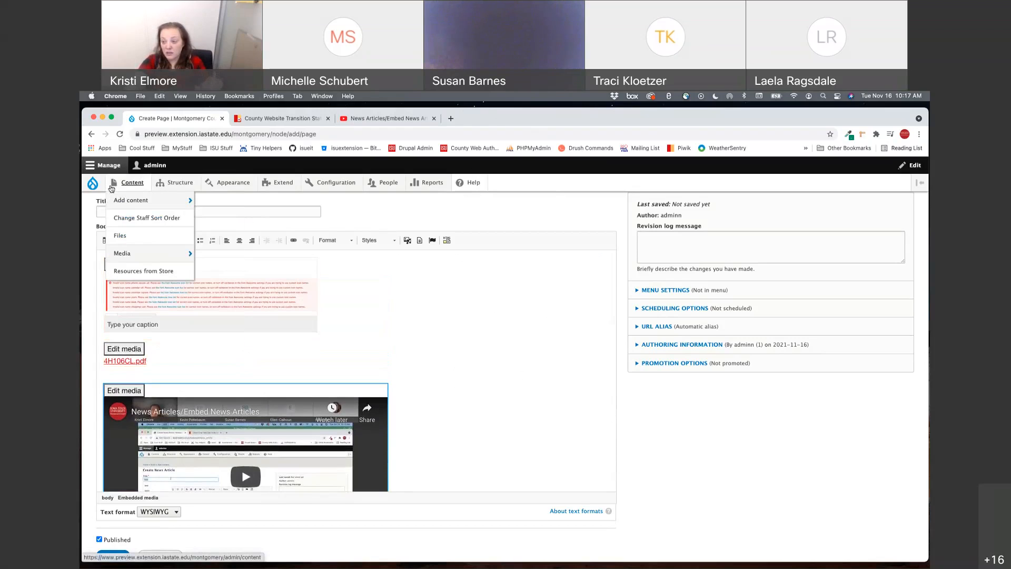
mouse_move(136, 247)
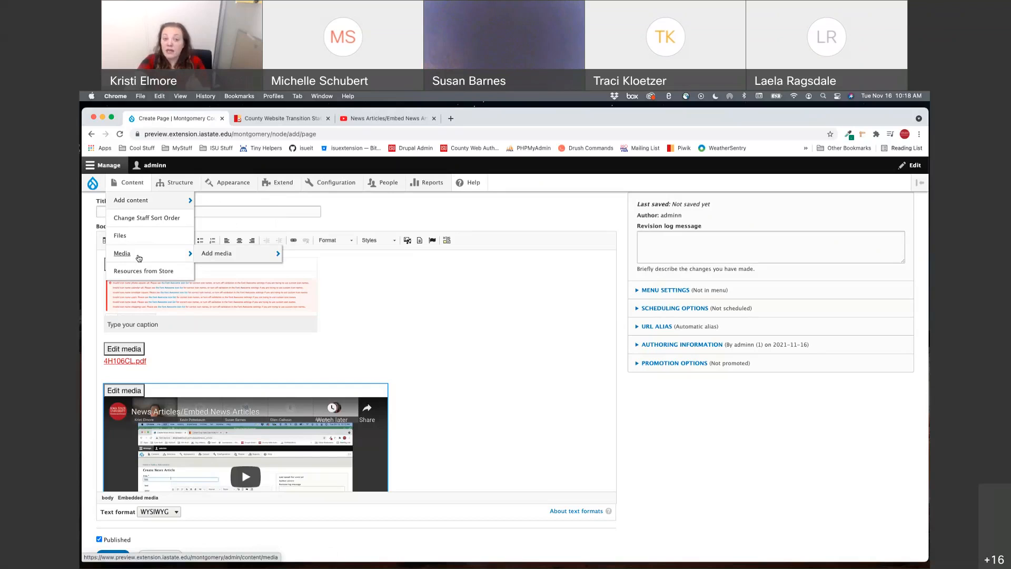
click(139, 257)
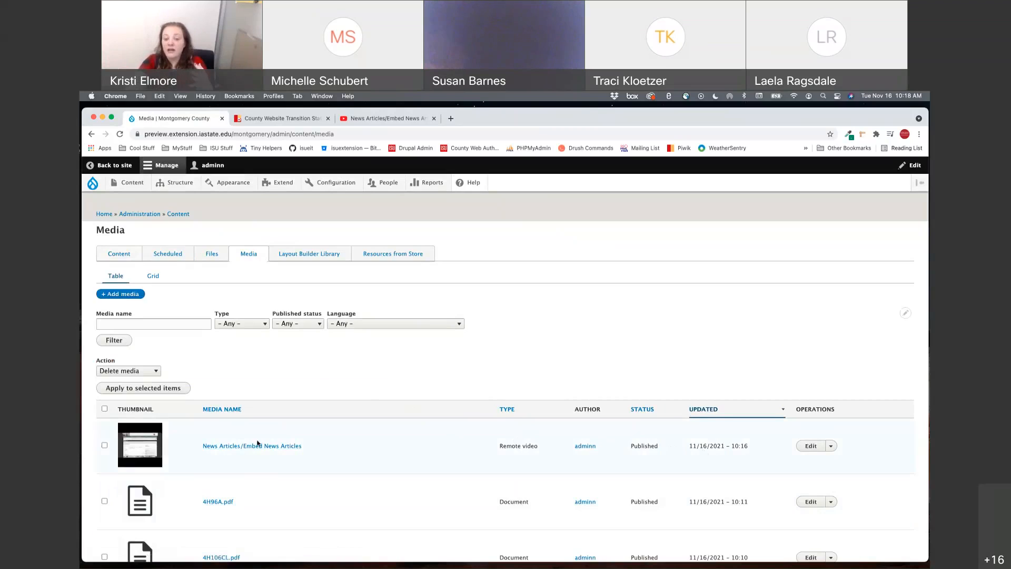
scroll(257, 444, down, 6)
scroll(257, 444, down, 12)
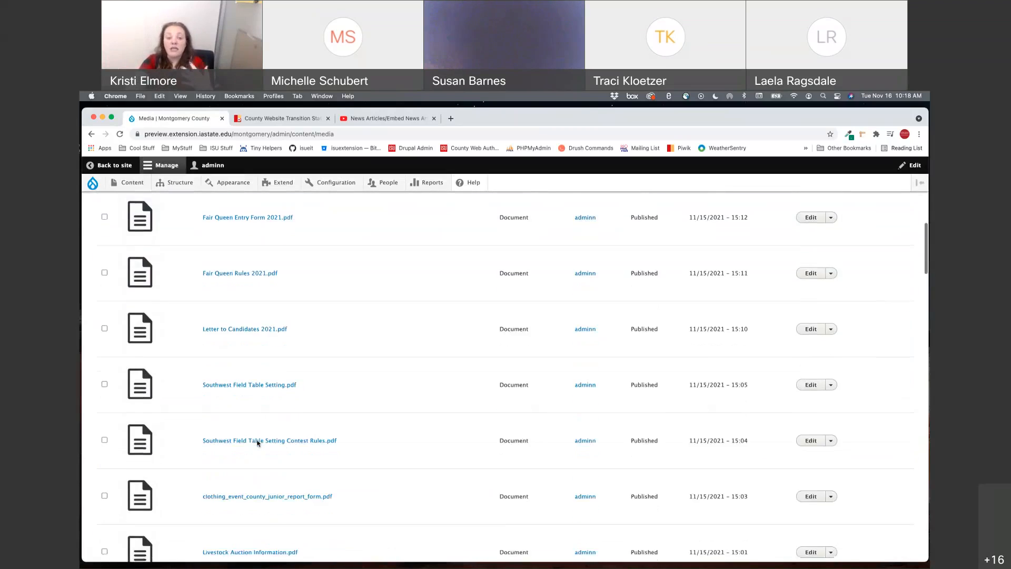
scroll(257, 443, down, 6)
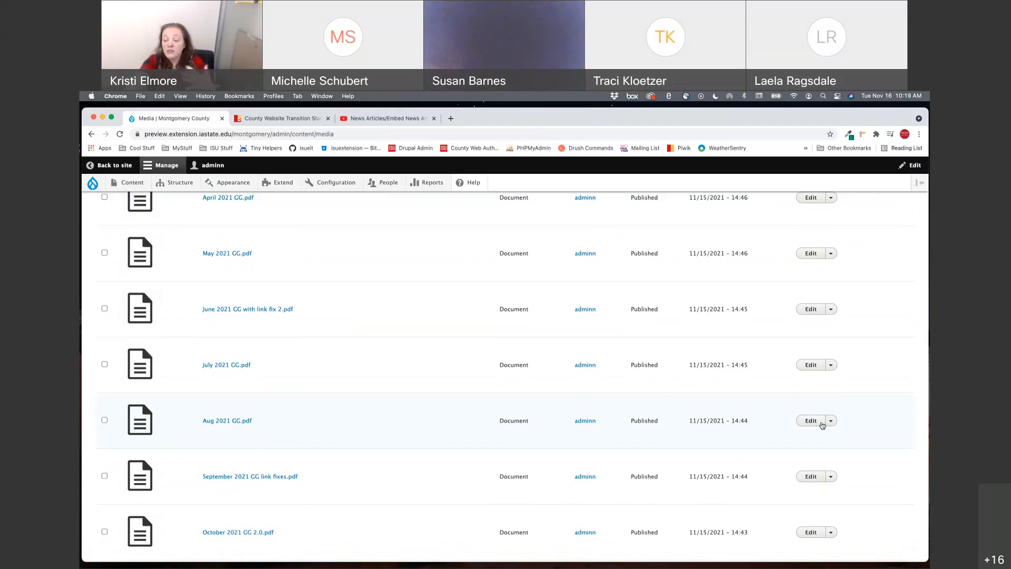
click(820, 421)
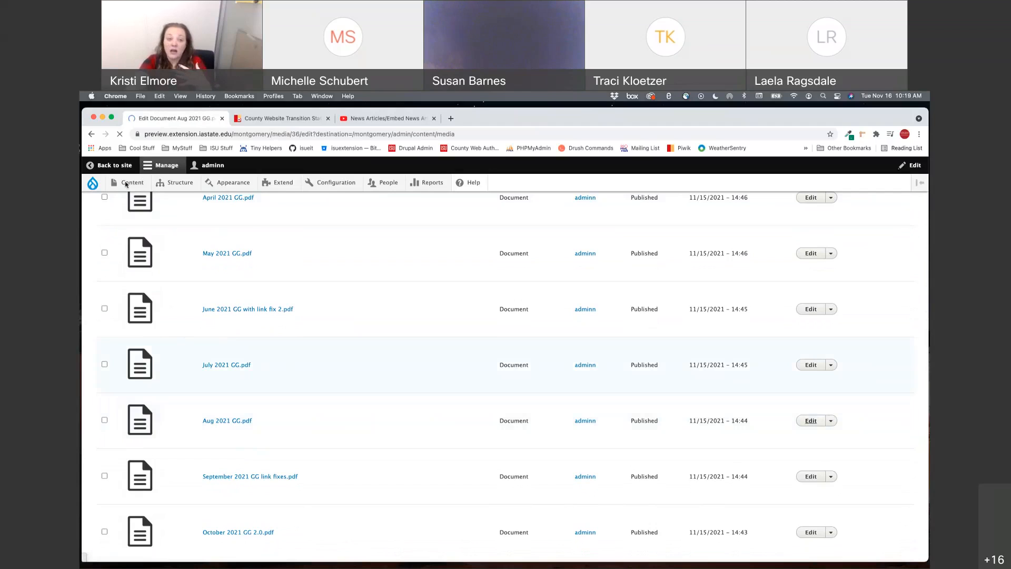
click(91, 134)
scroll(584, 453, up, 15)
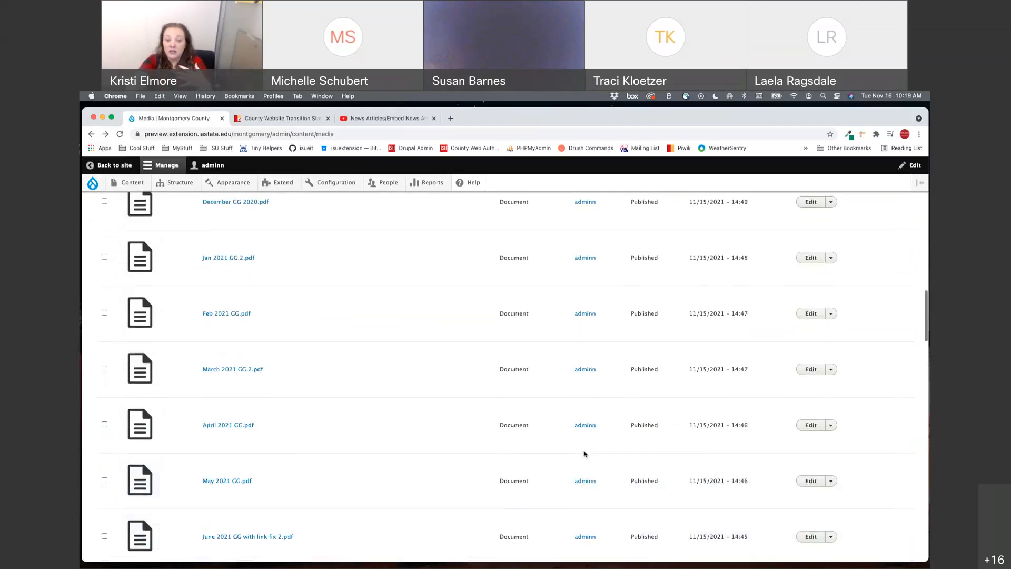
Step: Delete the News Articles/Embed News Articles remote video from its edit form and confirm the deletion
click(811, 447)
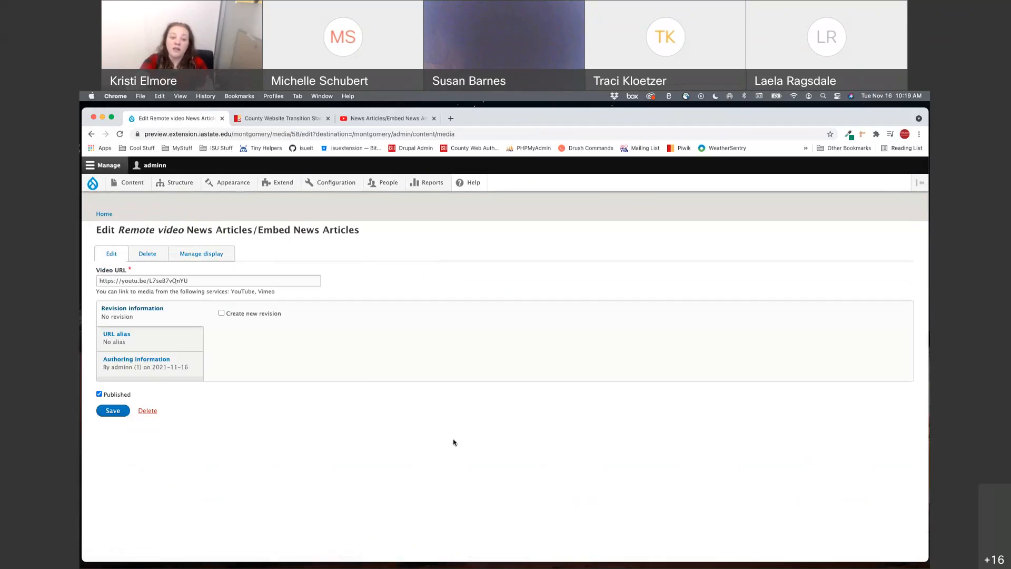
click(148, 412)
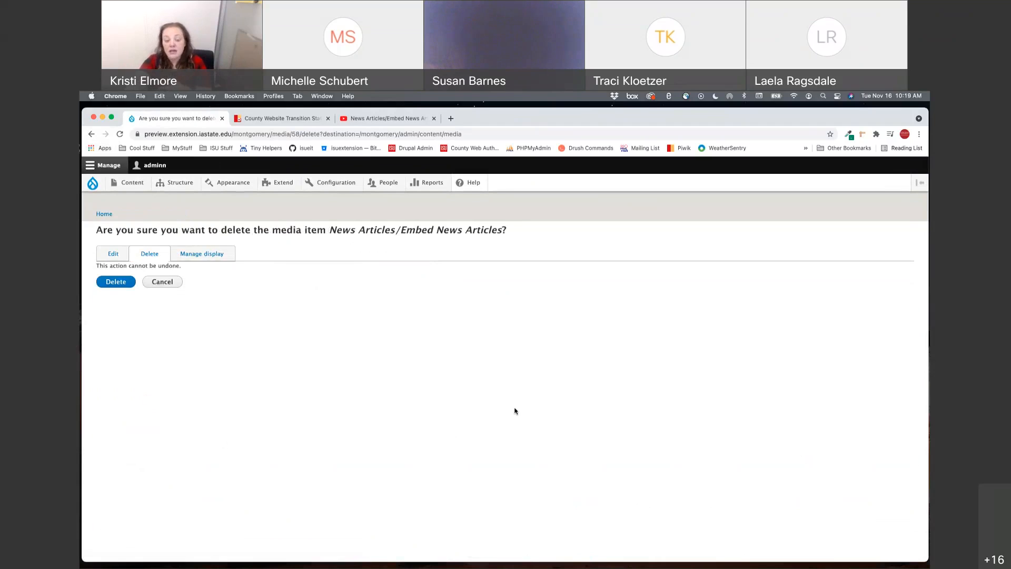
click(115, 282)
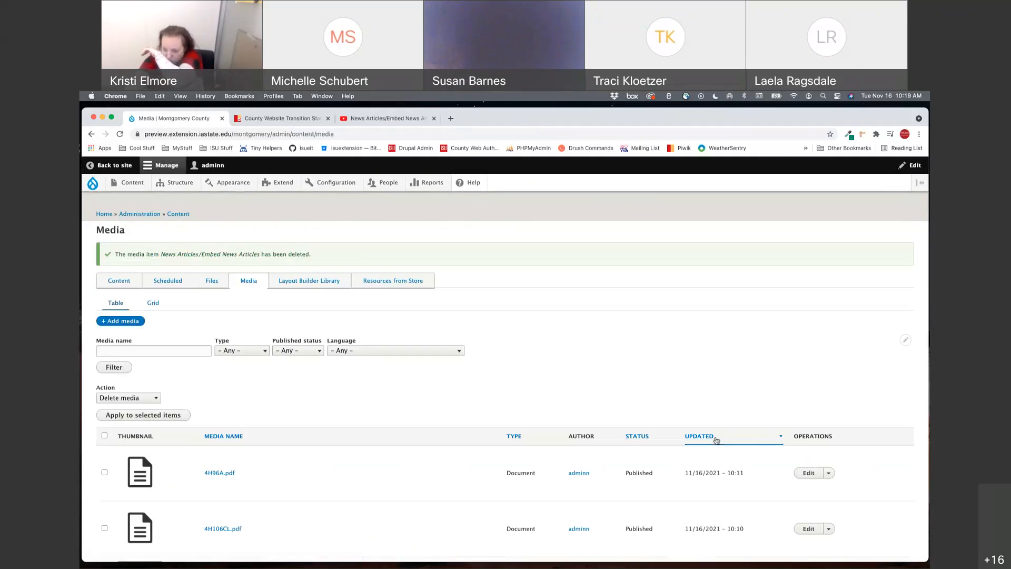
Step: Open the 4H96A.pdf document for editing, highlight its description, and delete the document from the media library
click(807, 474)
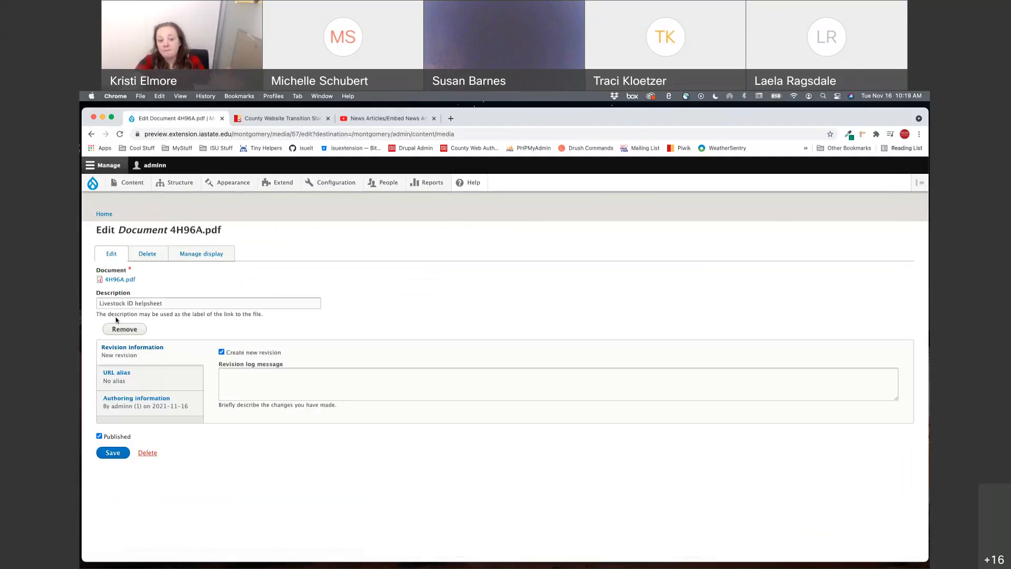
triple_click(129, 304)
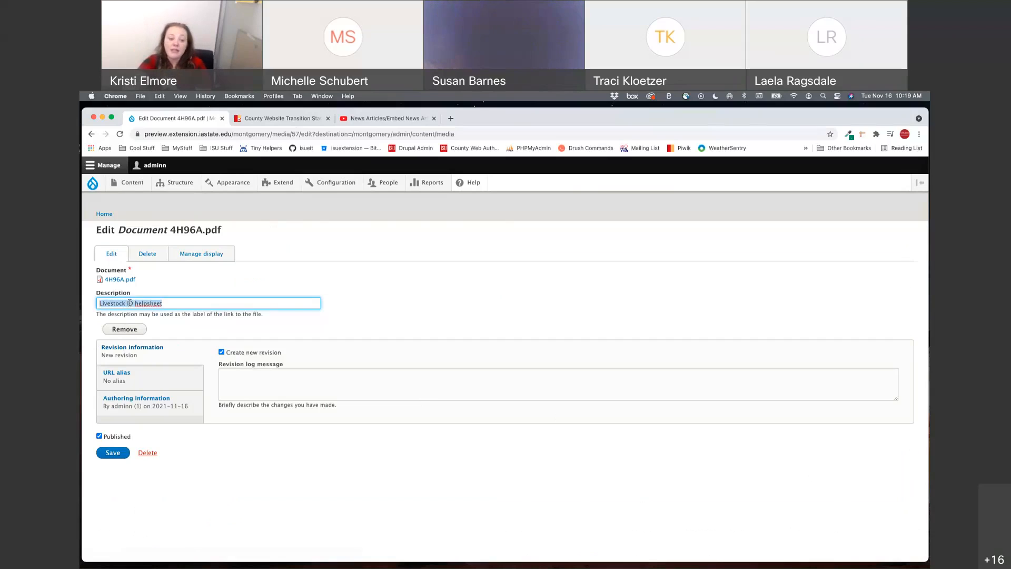
click(141, 453)
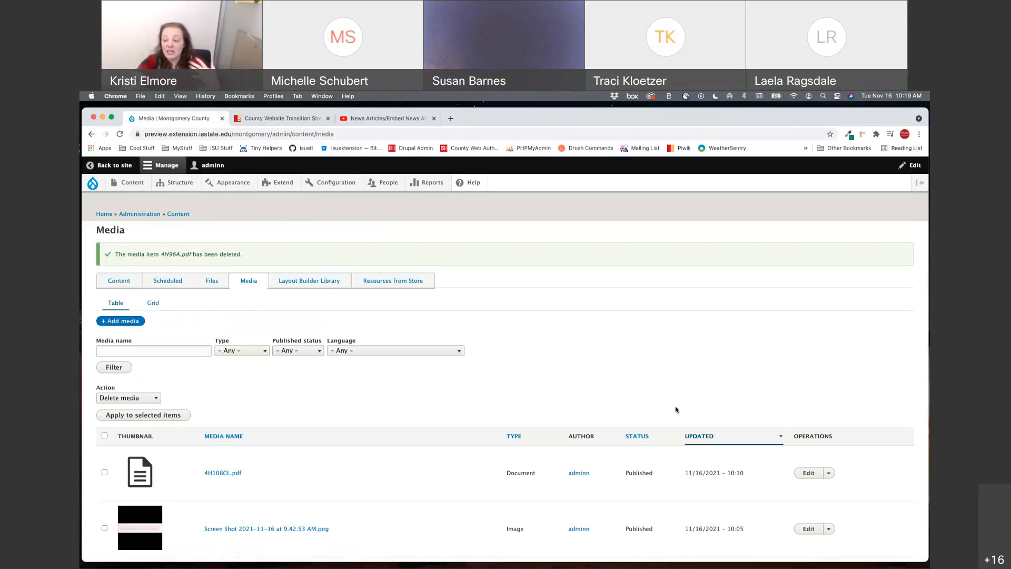
Step: Delete the 4H106CL.pdf document directly from the media list and confirm the deletion
click(828, 472)
click(808, 484)
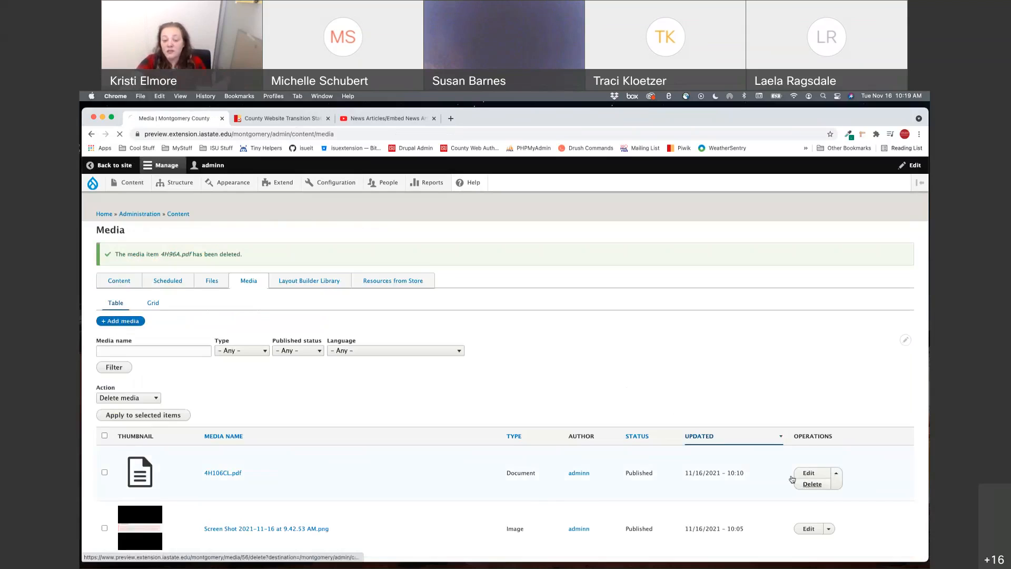
click(126, 284)
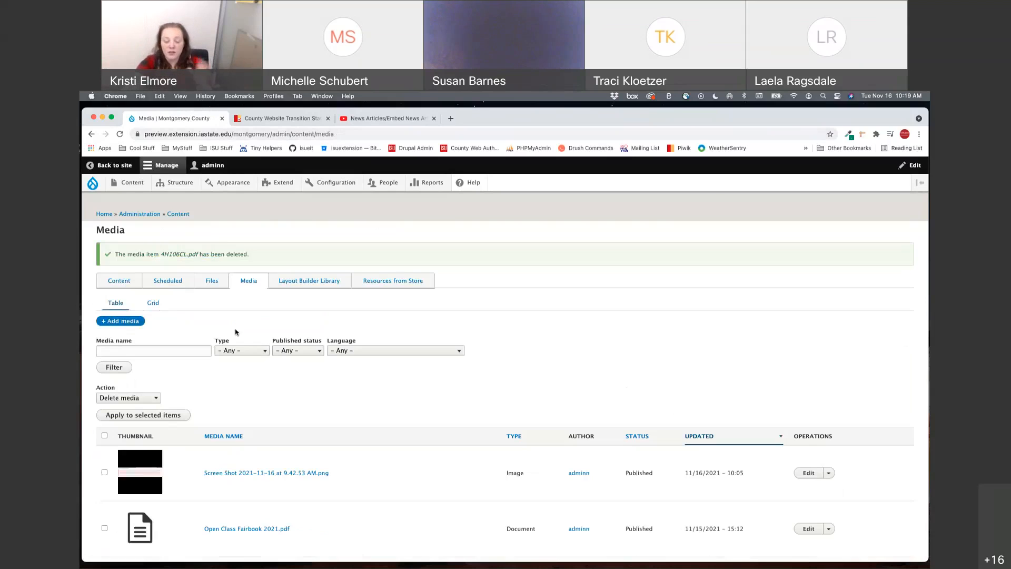
Step: Examine the media list's filters for name, type and published status, and the bulk actions it offers
click(119, 351)
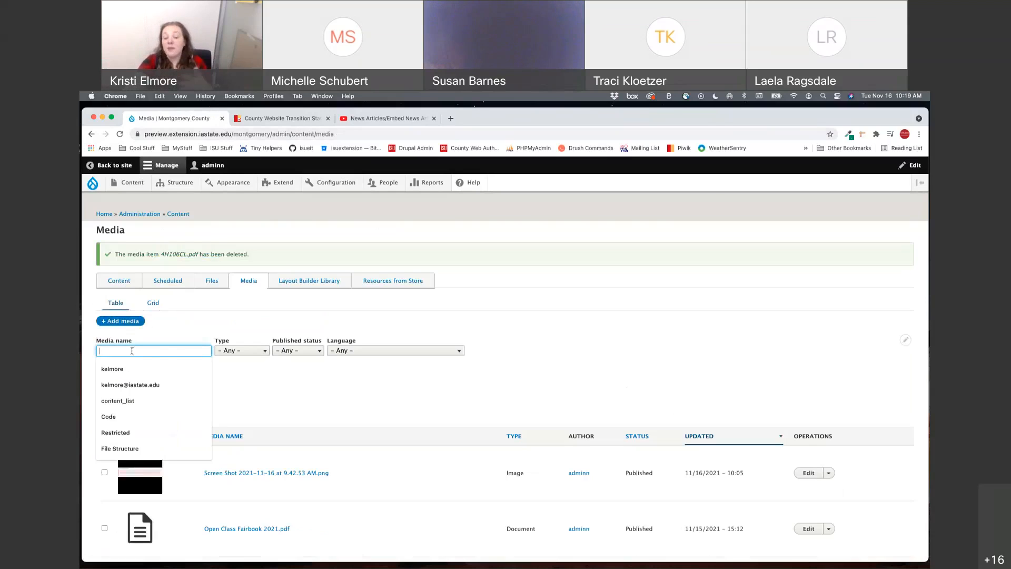
click(255, 350)
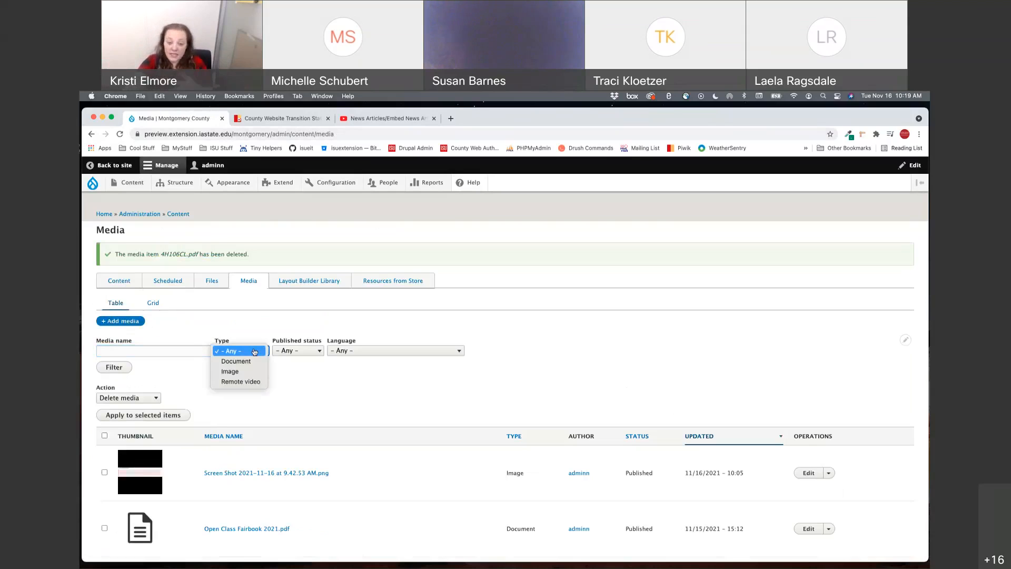
click(319, 353)
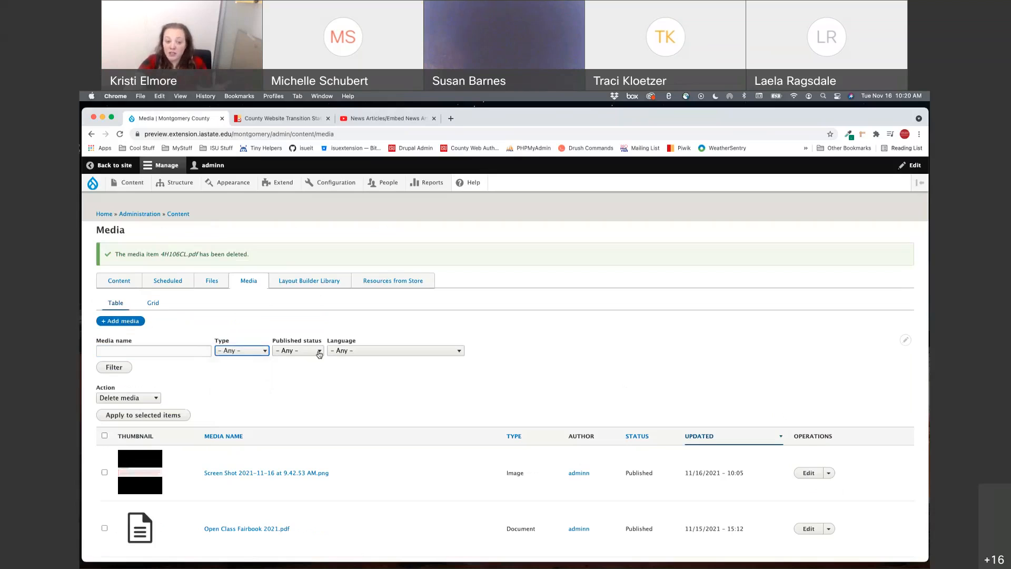
click(144, 349)
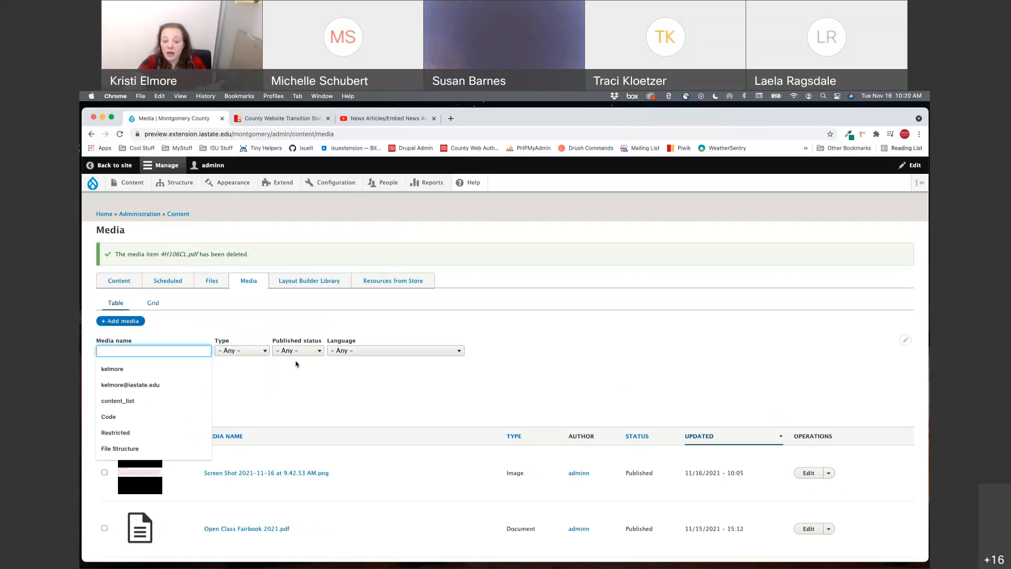
click(318, 380)
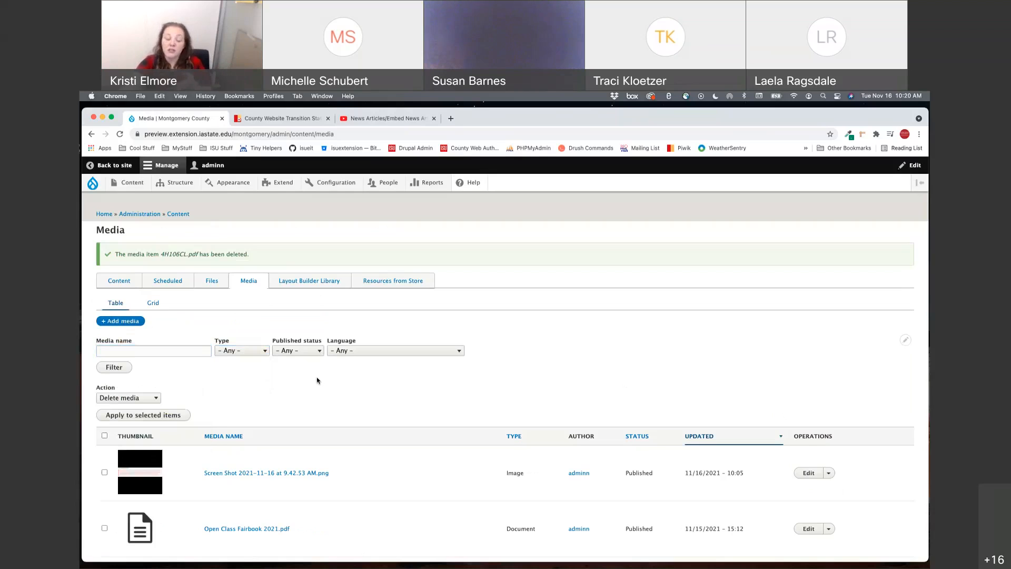
click(254, 353)
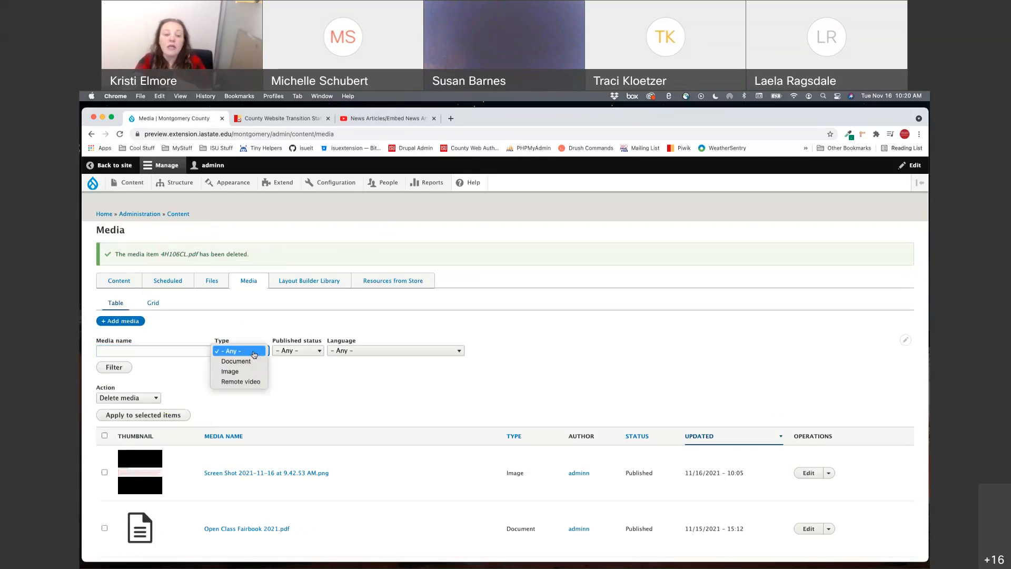
click(166, 378)
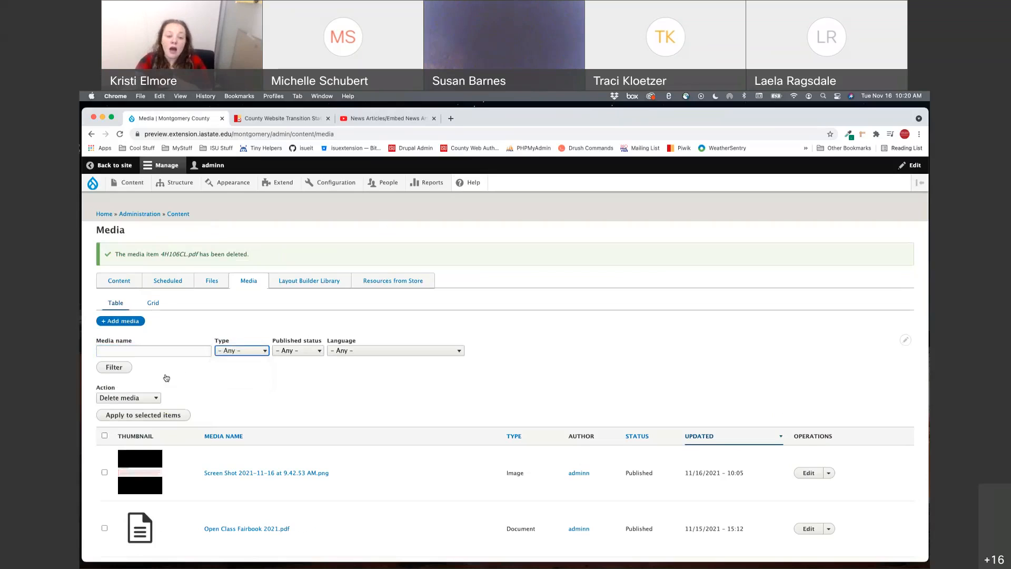
click(137, 398)
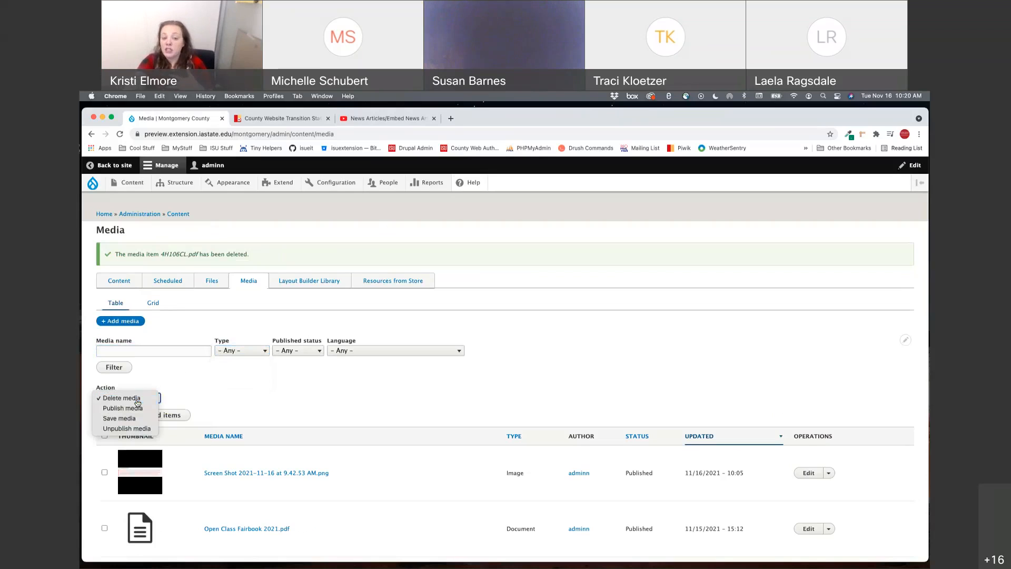
click(137, 402)
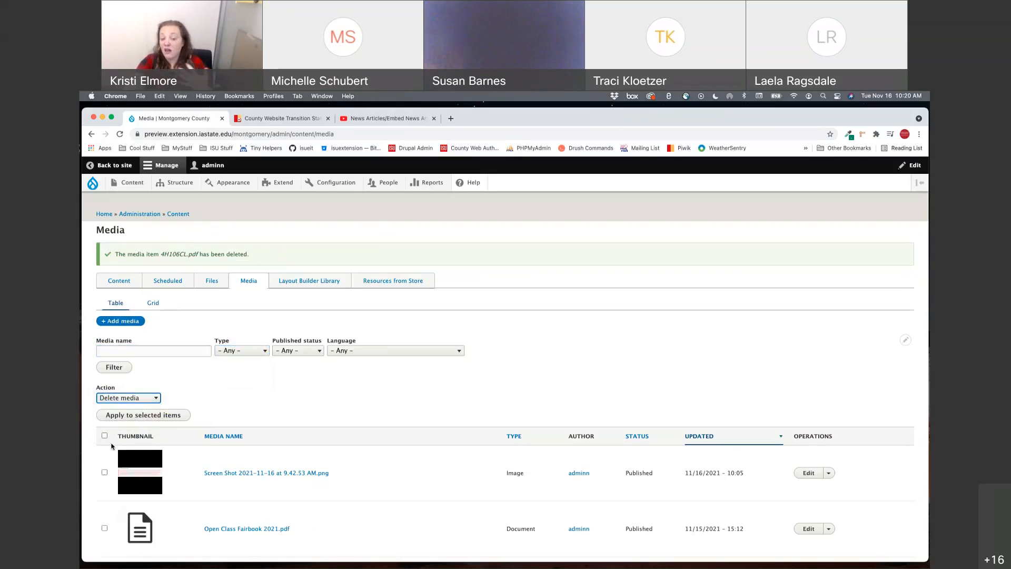
click(113, 402)
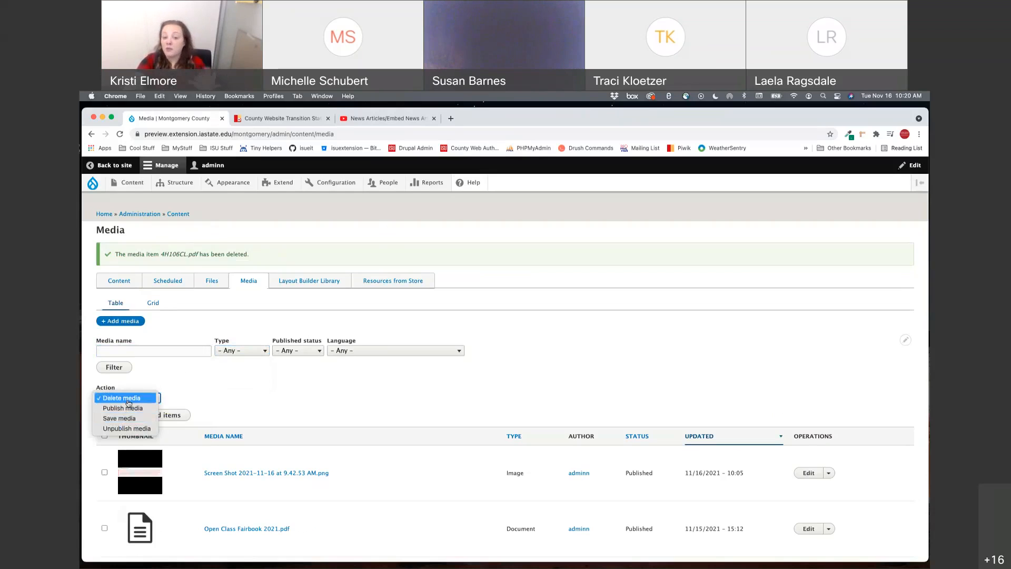
click(266, 404)
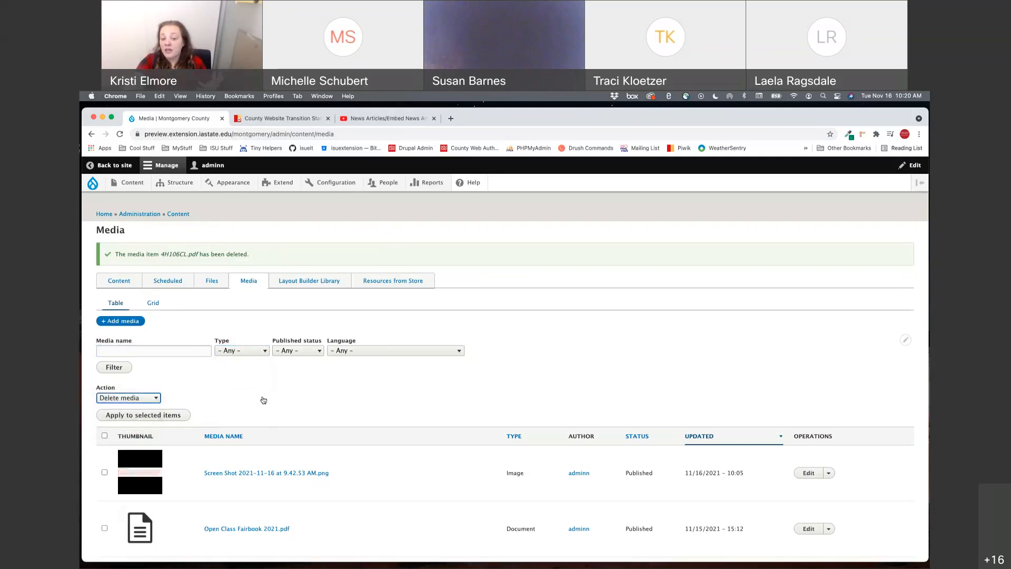
Step: Mark Screen Shot 2021-11-16 at 9.42.53 AM.png, Open Class Fairbook 2021.pdf and Fair Queen Entry Form 2021.pdf, and review the bulk actions for them
click(105, 473)
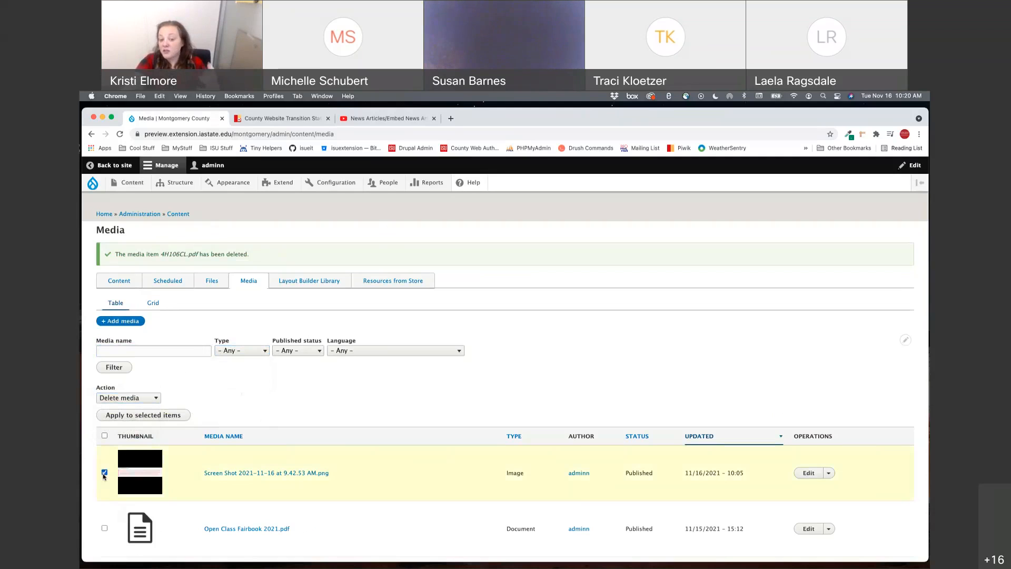
click(104, 528)
scroll(105, 525, down, 2)
click(105, 524)
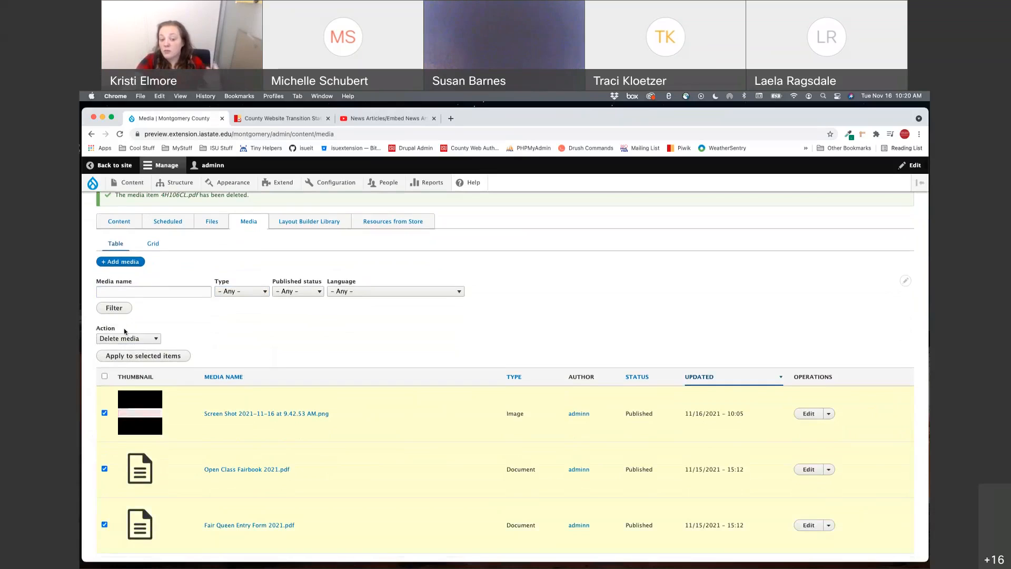
click(134, 339)
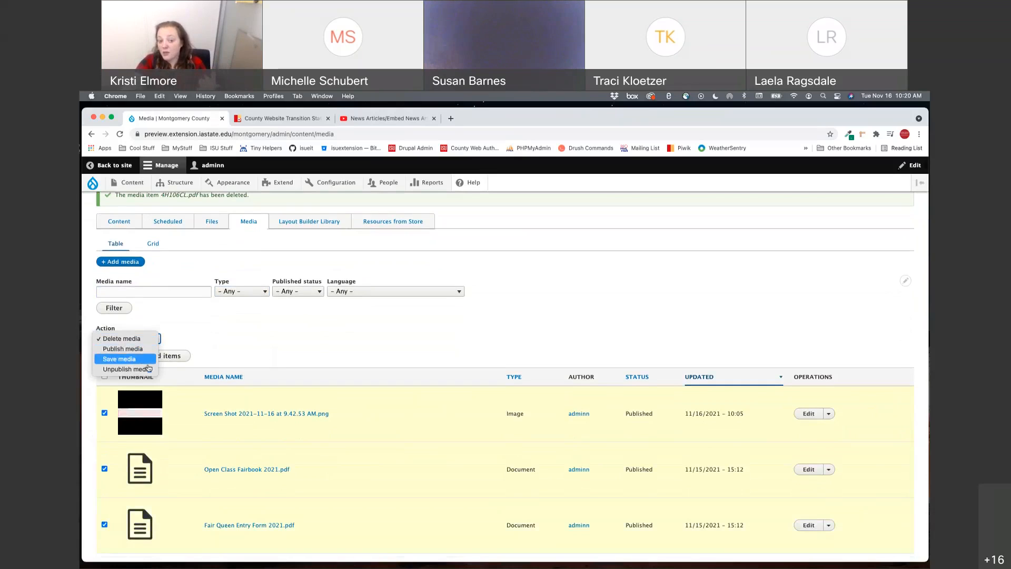
click(221, 334)
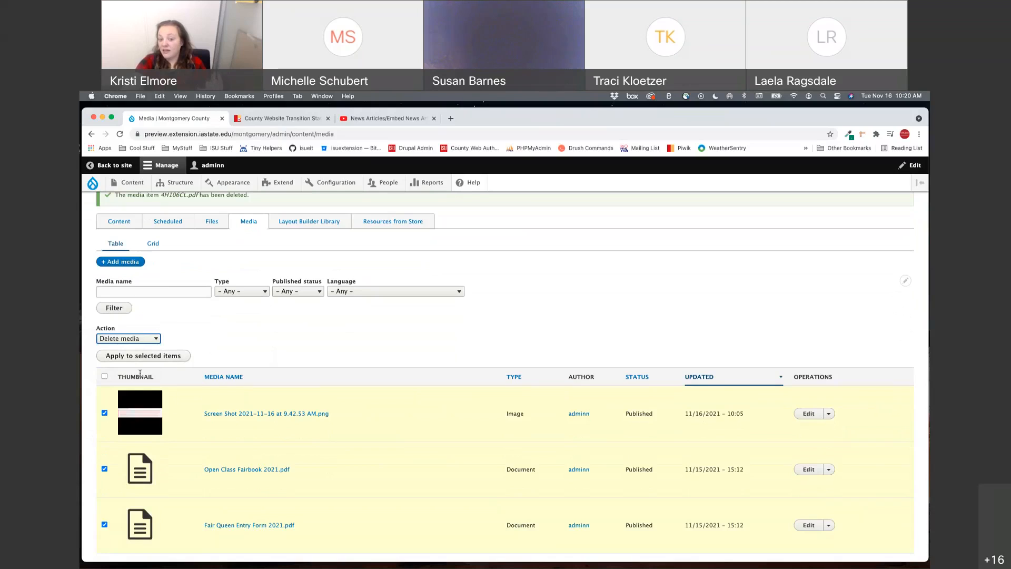
Step: Select all media items in the list at once and check the selection down the page
click(104, 377)
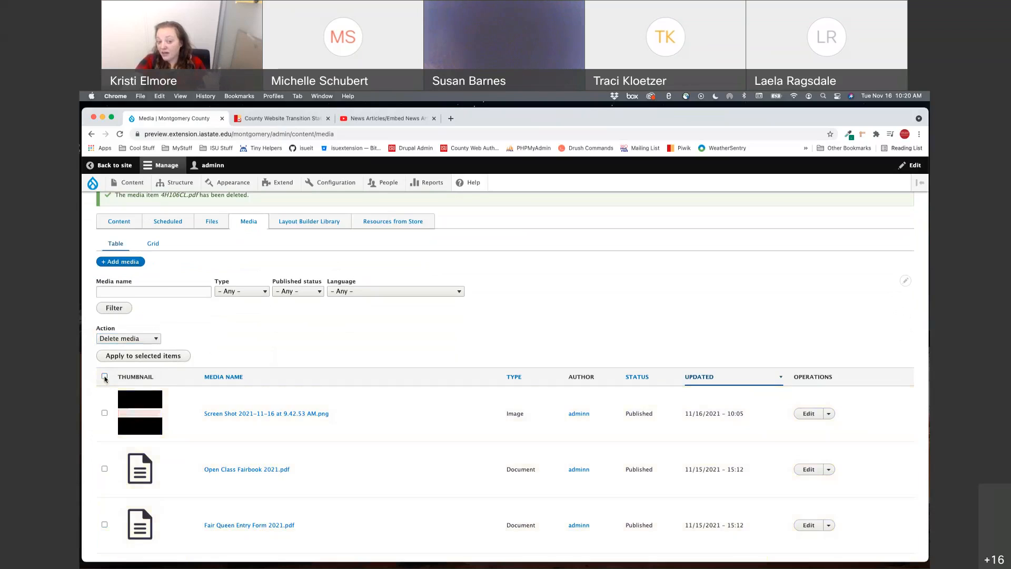
scroll(104, 378, down, 6)
scroll(105, 378, down, 10)
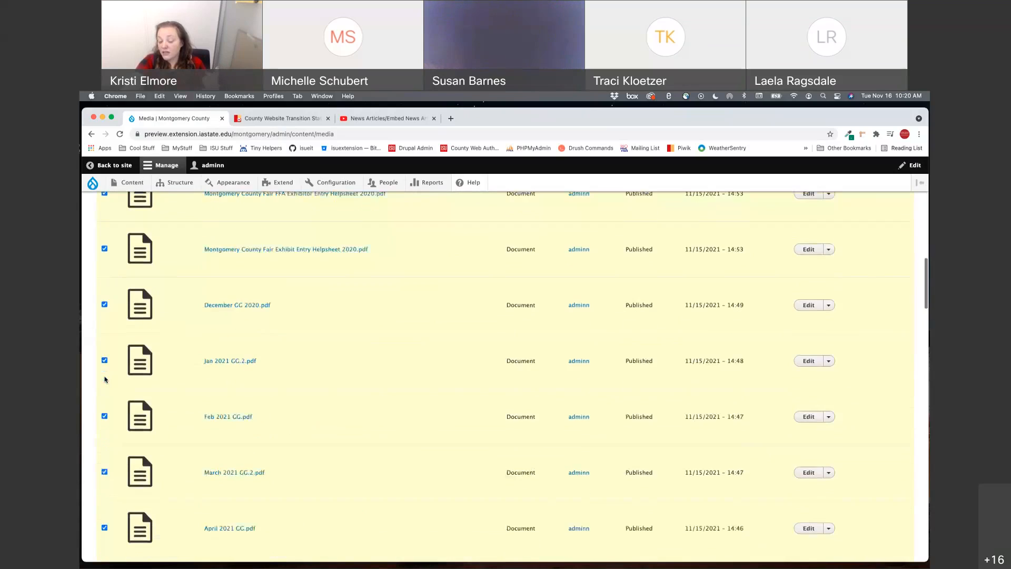
scroll(105, 378, up, 20)
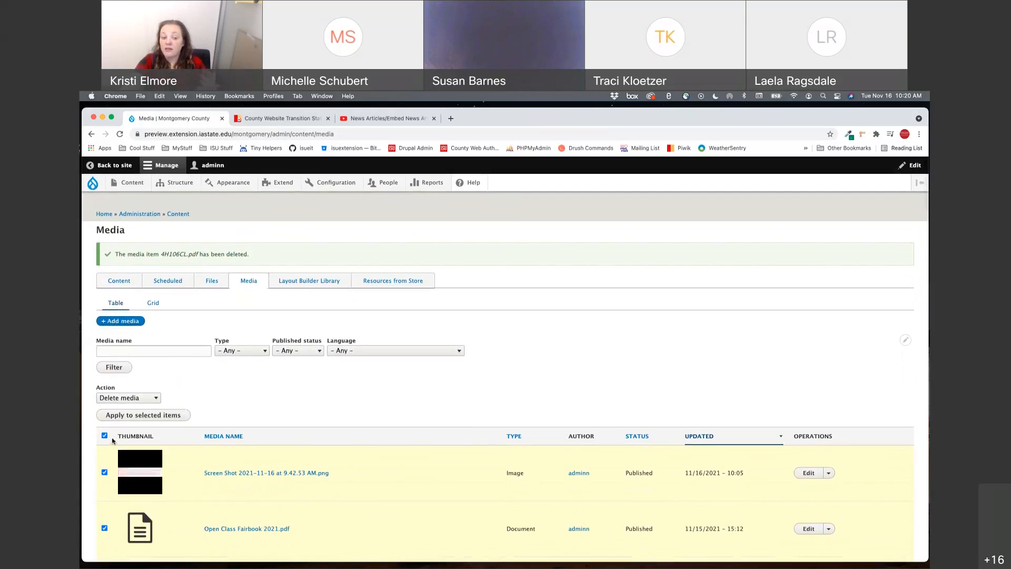
Step: Clear the selection of all media items and open the site's Files list
click(104, 437)
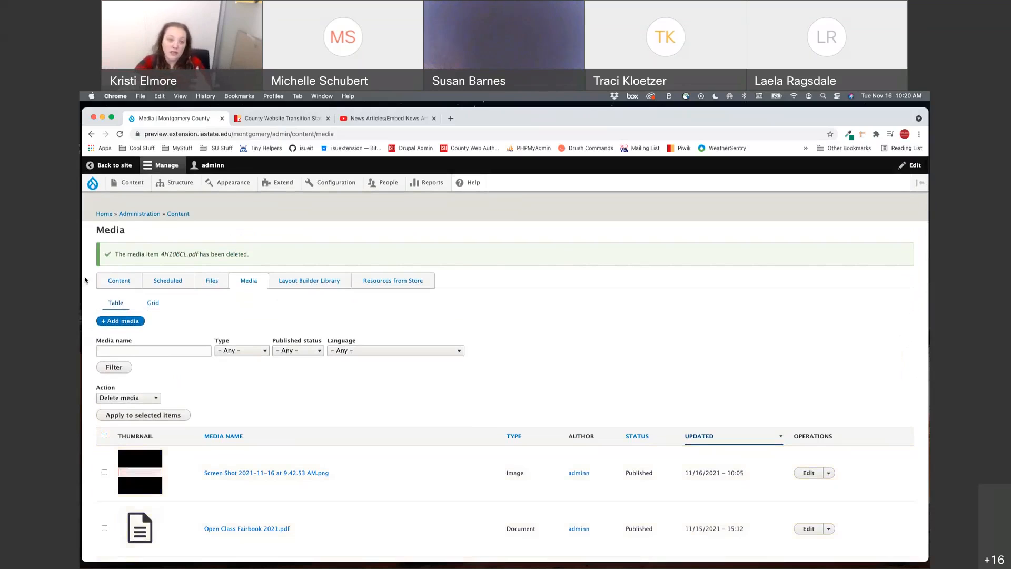
mouse_move(138, 182)
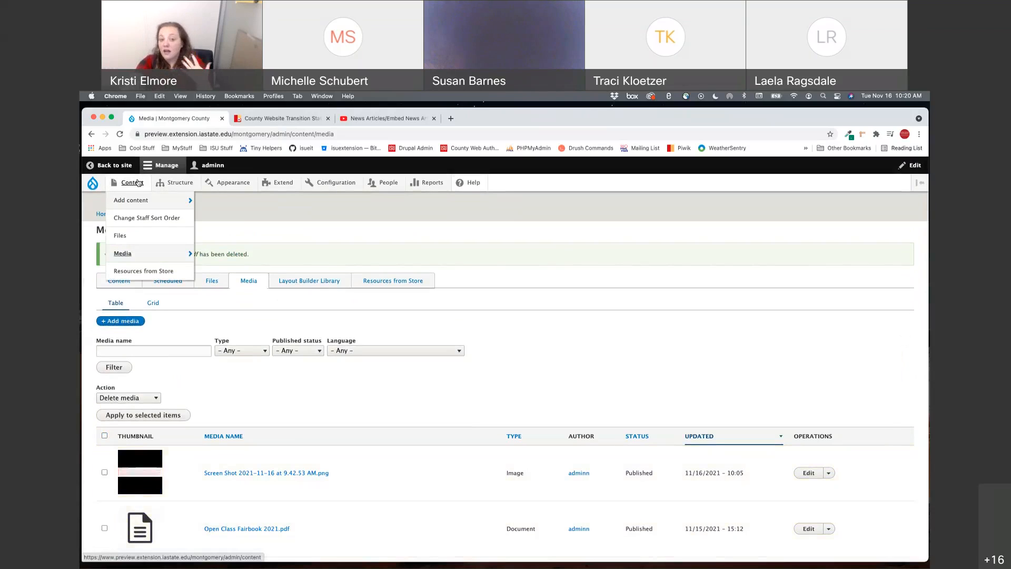
click(136, 238)
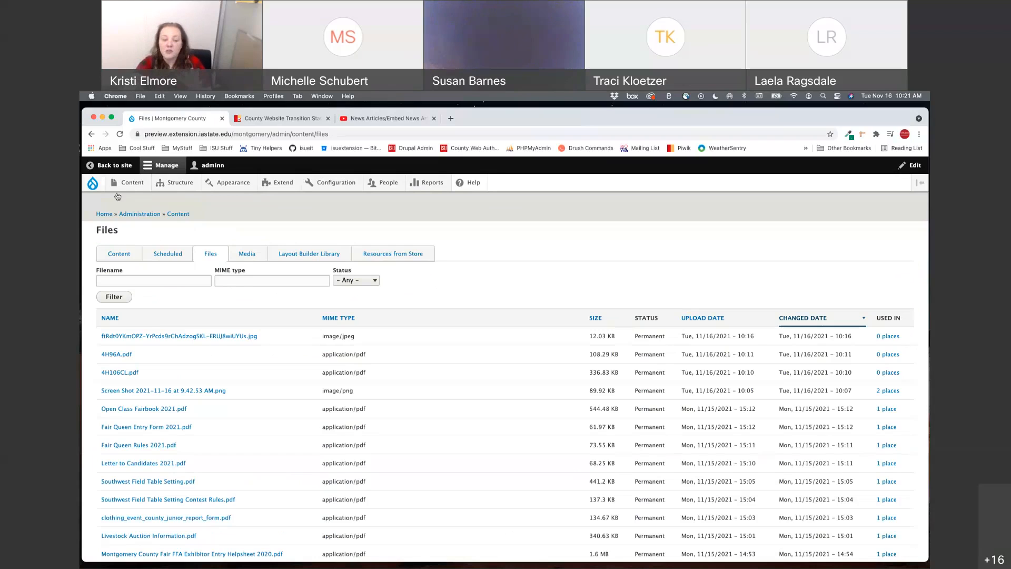
mouse_move(129, 183)
mouse_move(137, 254)
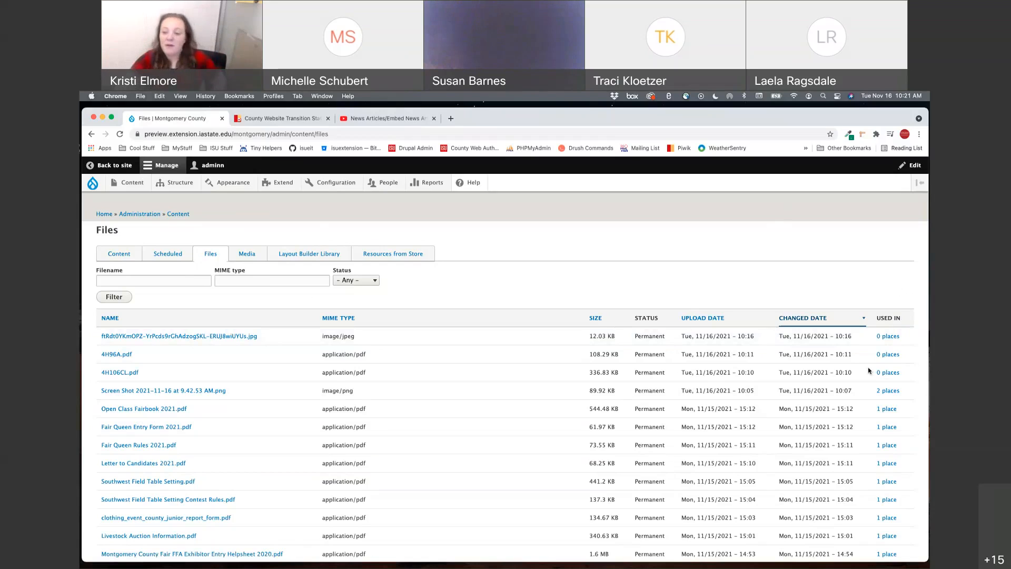
Step: Check where IMG_2588_0_0.jpeg is used through its usage information and return to the start of the Files list
scroll(868, 348, down, 5)
scroll(868, 349, down, 15)
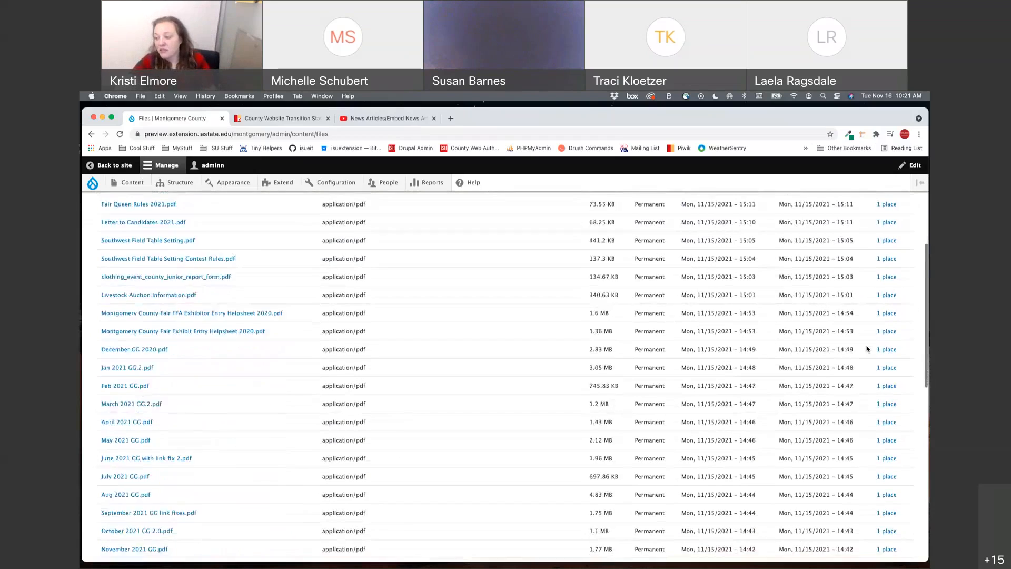
scroll(867, 348, down, 2)
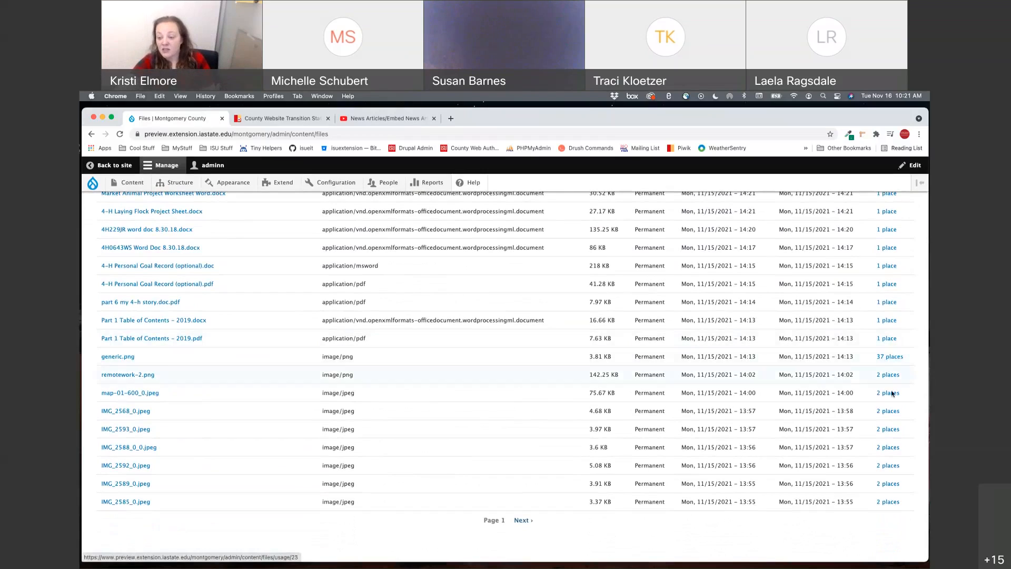
click(888, 447)
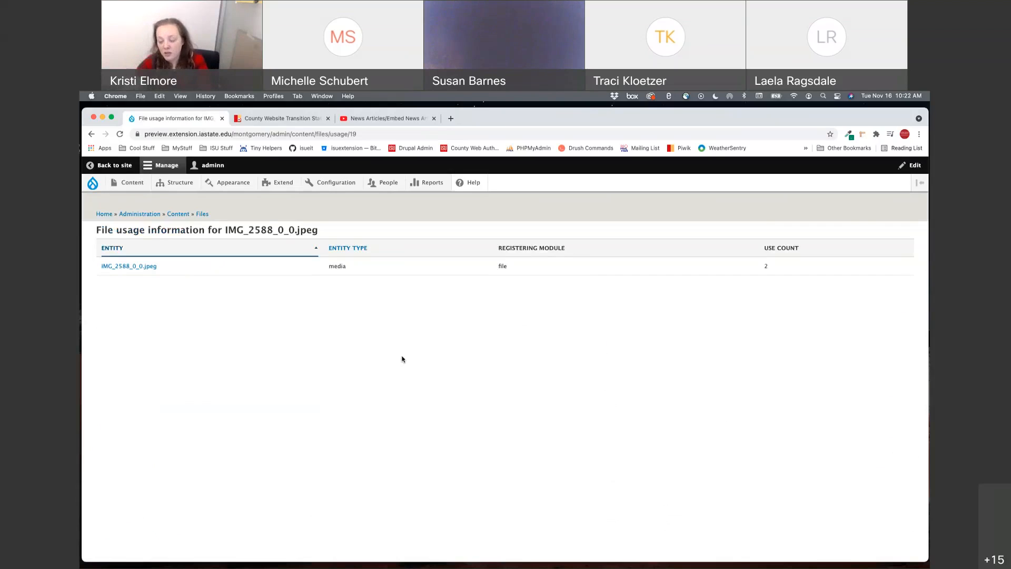
click(93, 134)
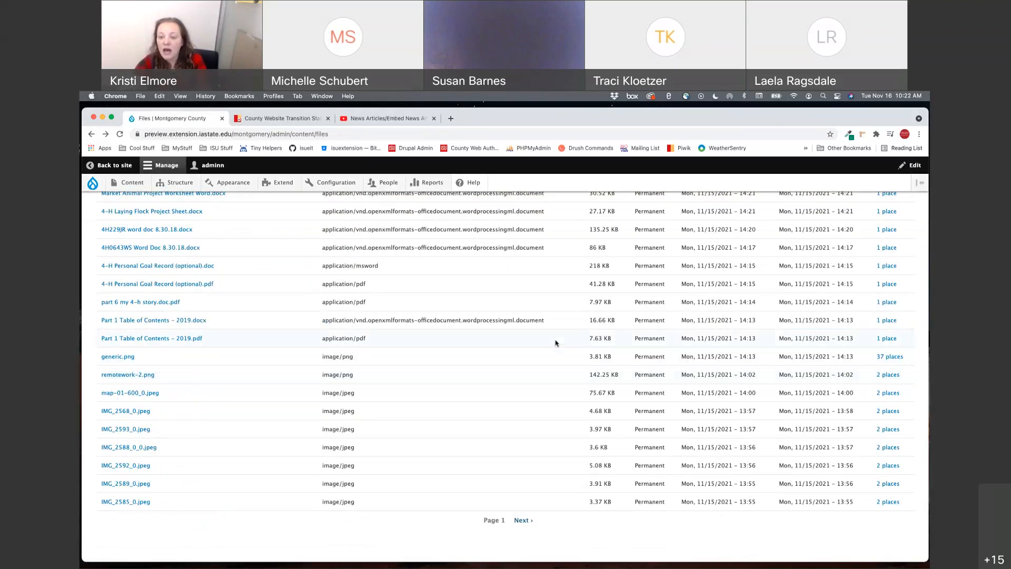
scroll(555, 343, up, 10)
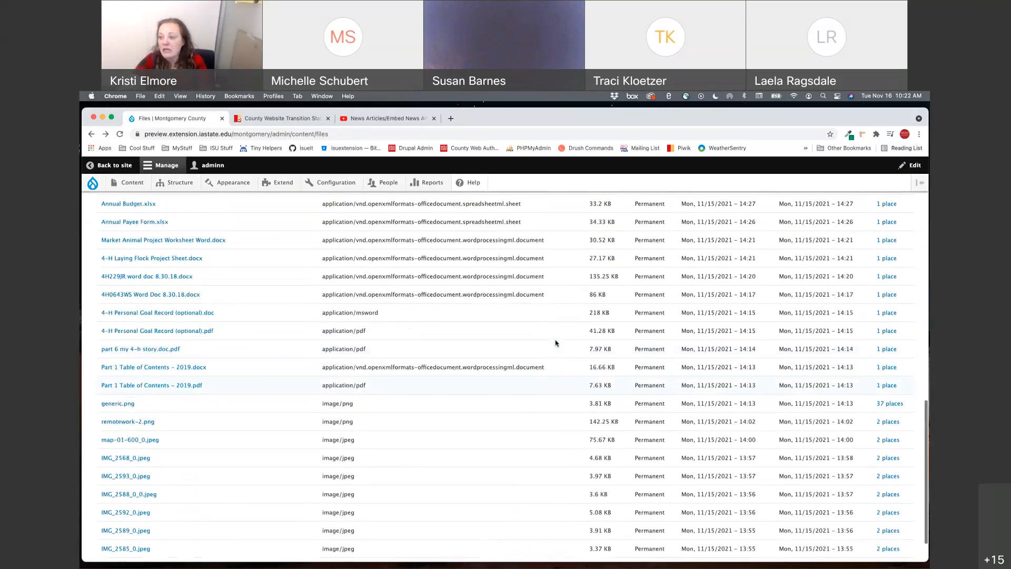
scroll(555, 342, up, 10)
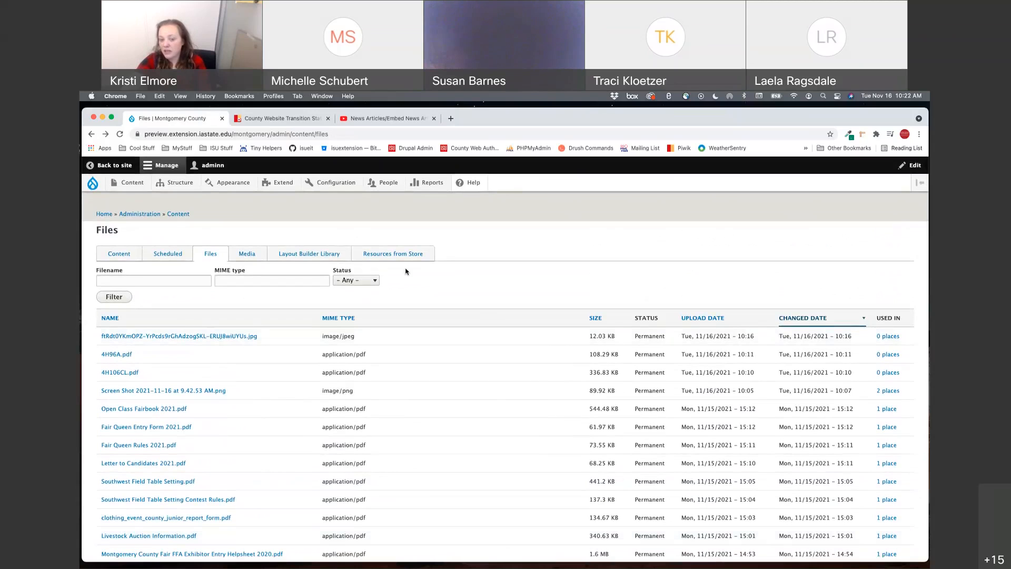
scroll(340, 292, down, 4)
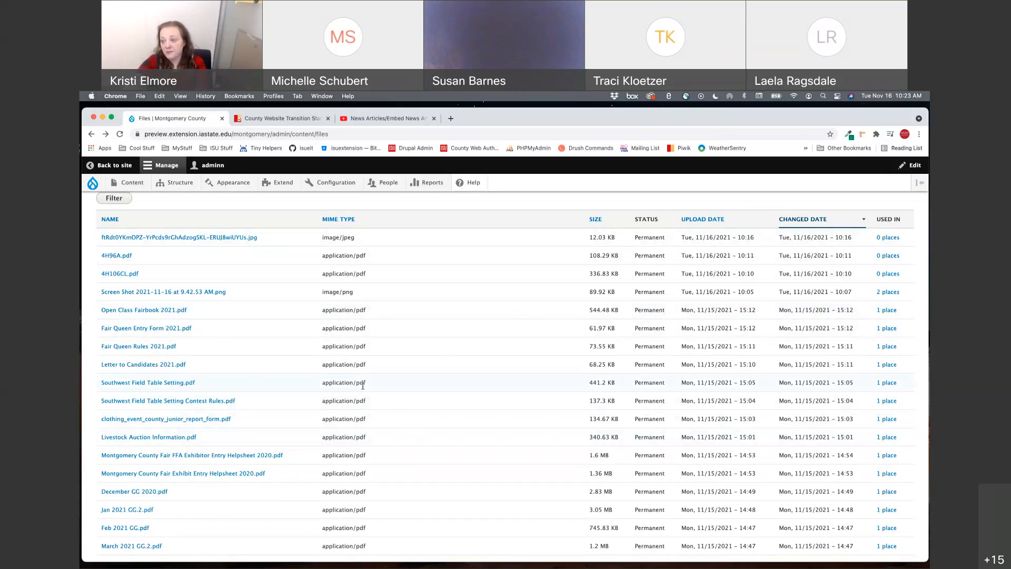
scroll(362, 386, up, 3)
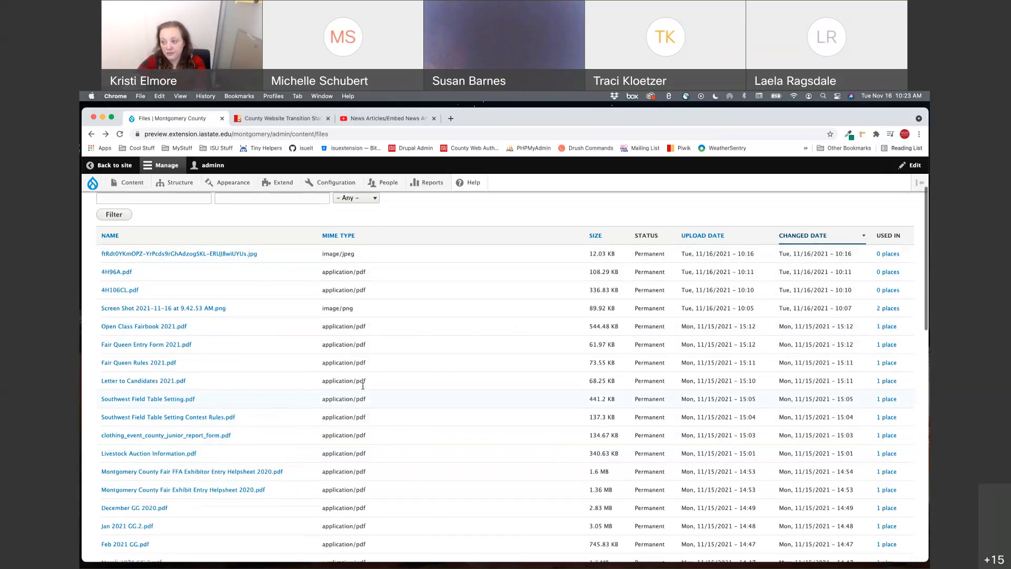